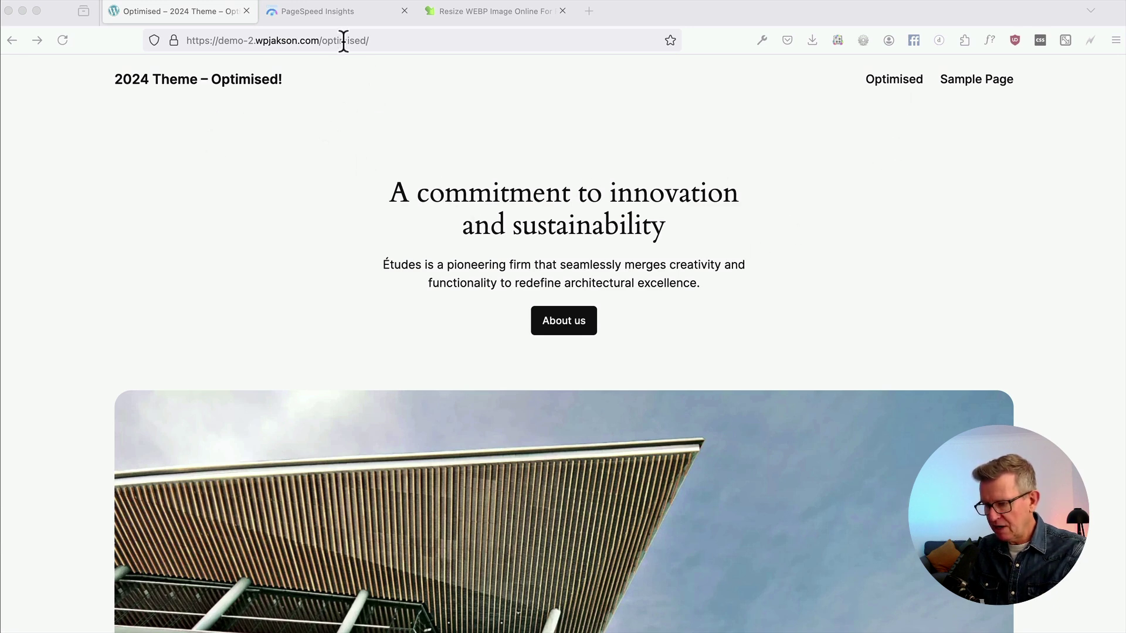
pyautogui.click(322, 11)
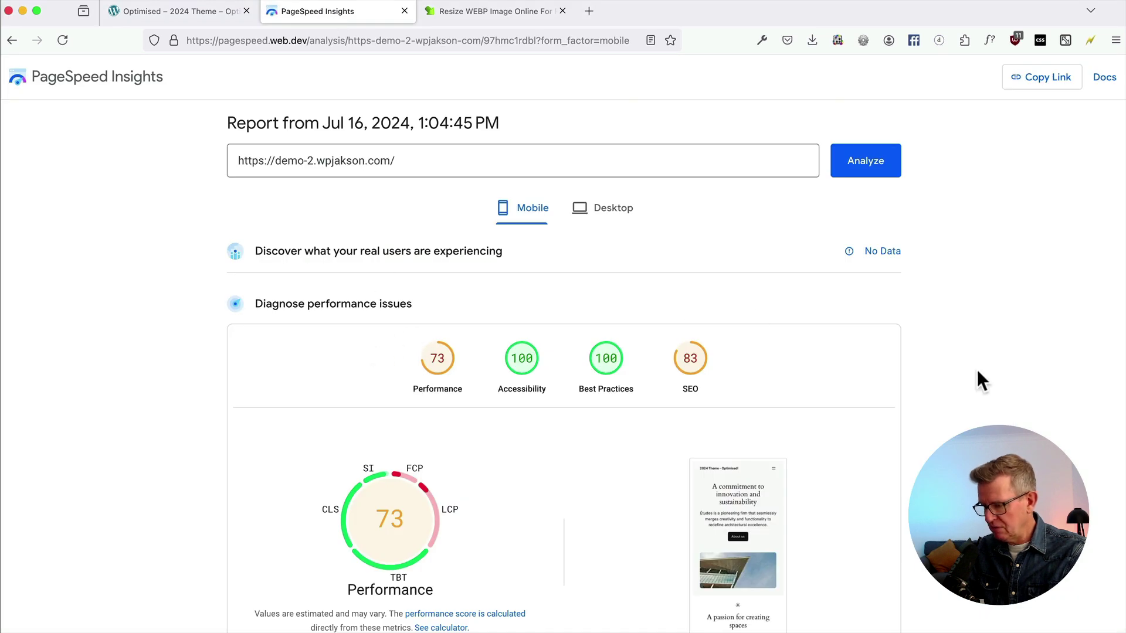
pyautogui.scroll(-2, 977, 370)
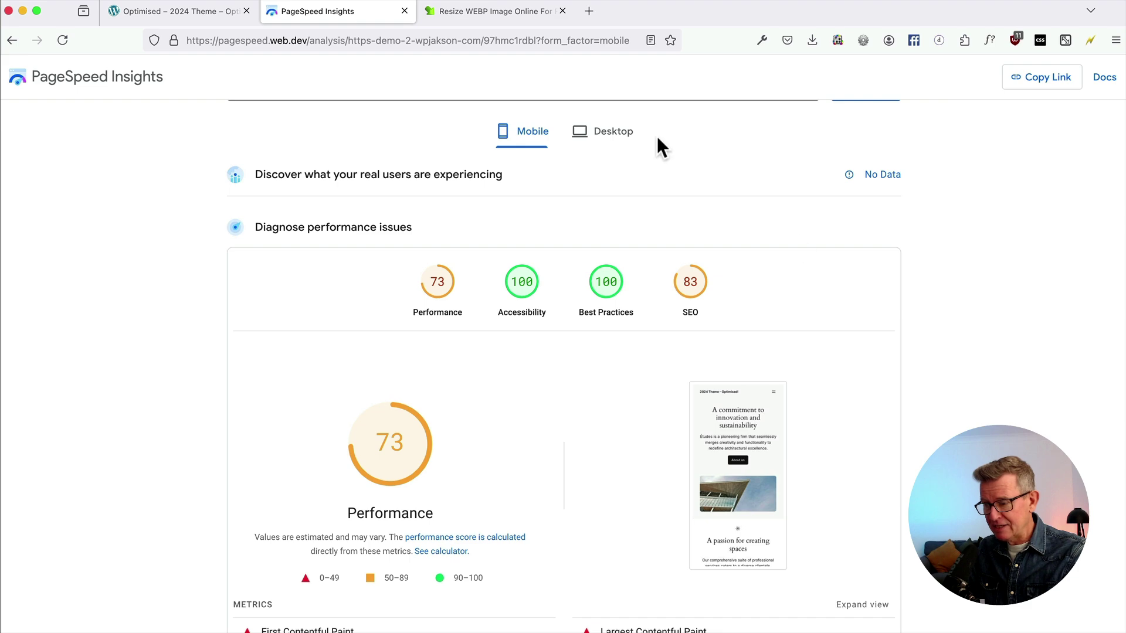
pyautogui.click(169, 9)
pyautogui.press('super+Tab')
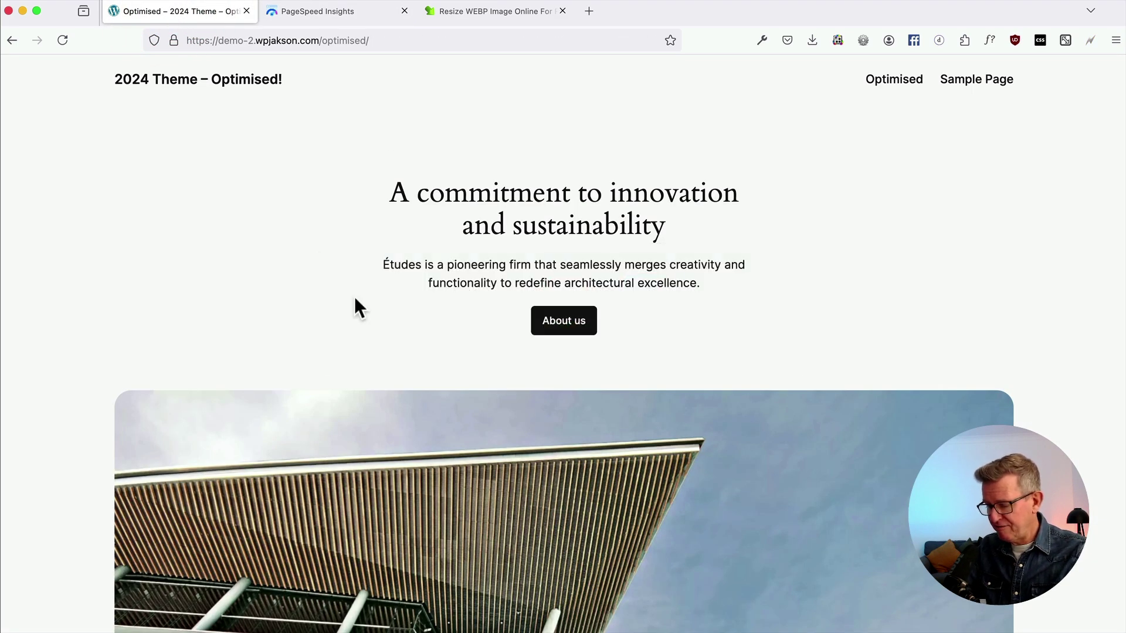
pyautogui.press('super+alt+e')
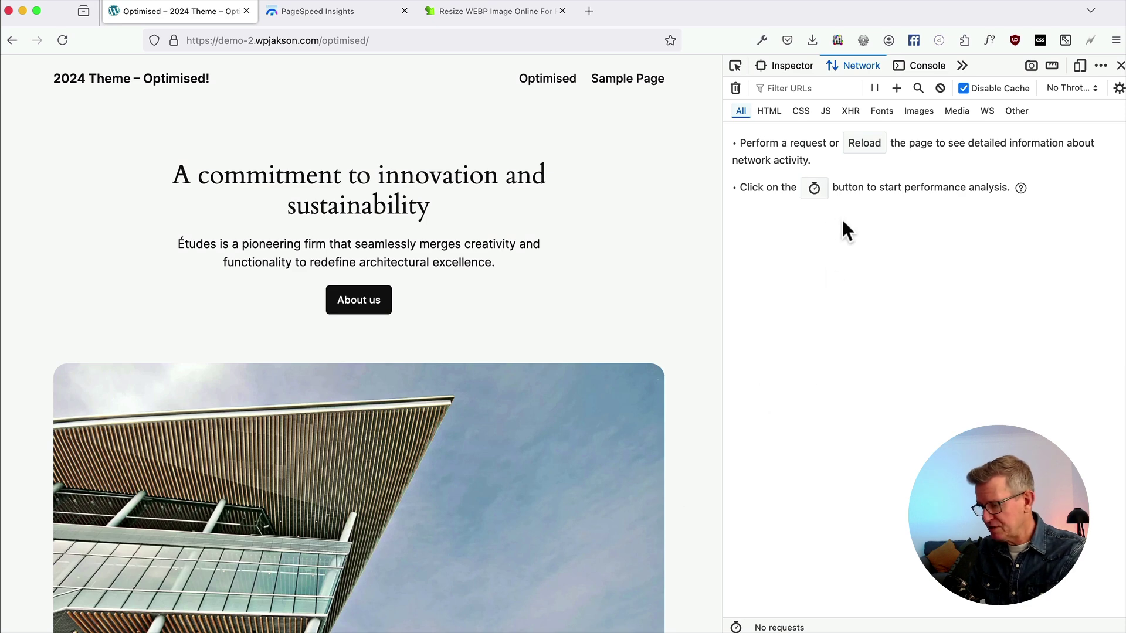
pyautogui.press('super+r')
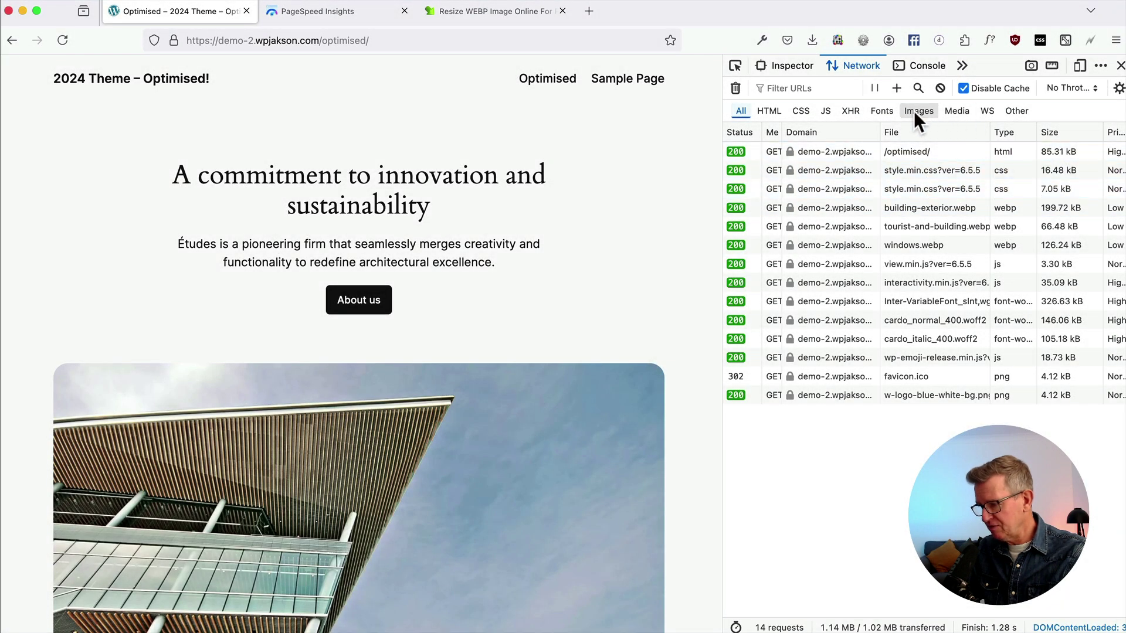
pyautogui.click(916, 113)
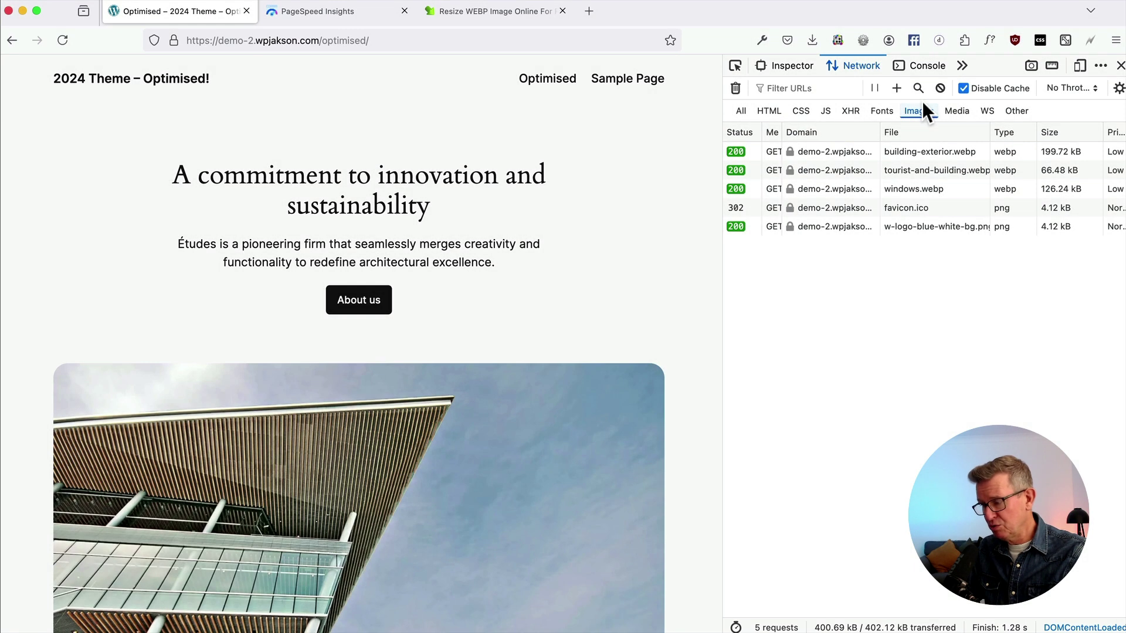
pyautogui.click(919, 107)
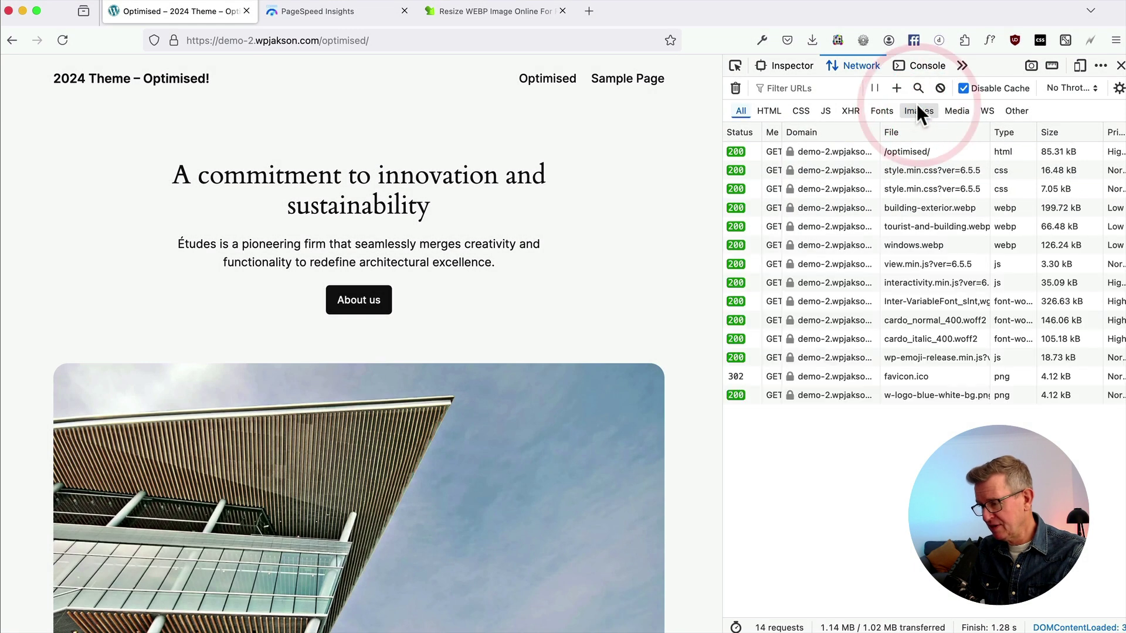
pyautogui.click(880, 111)
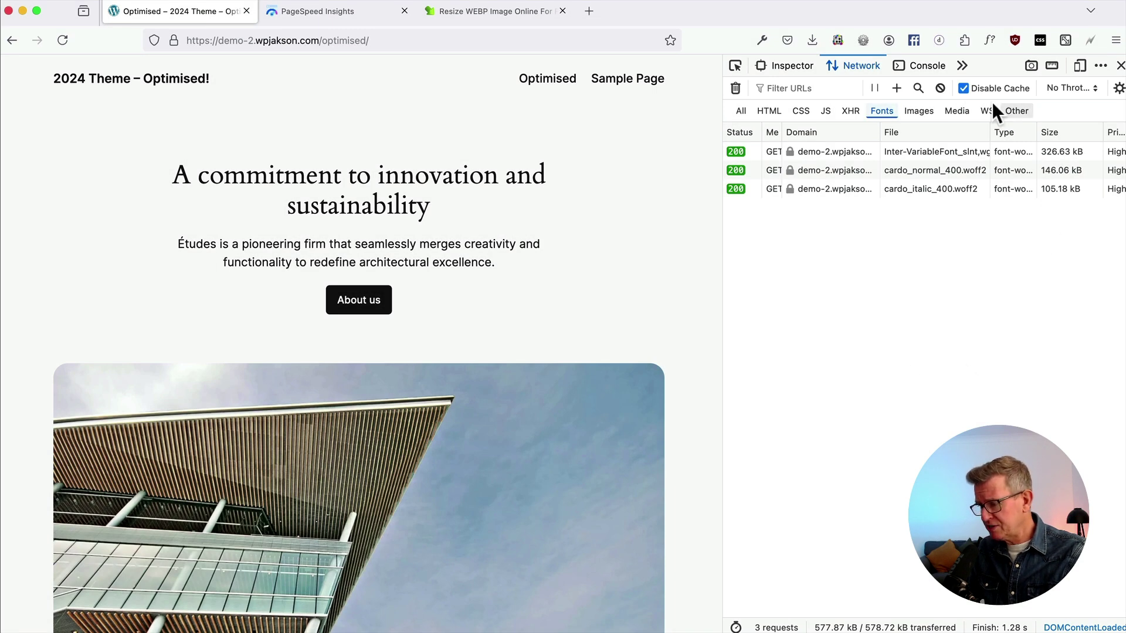
pyautogui.scroll(-2, 530, 368)
pyautogui.click(530, 368)
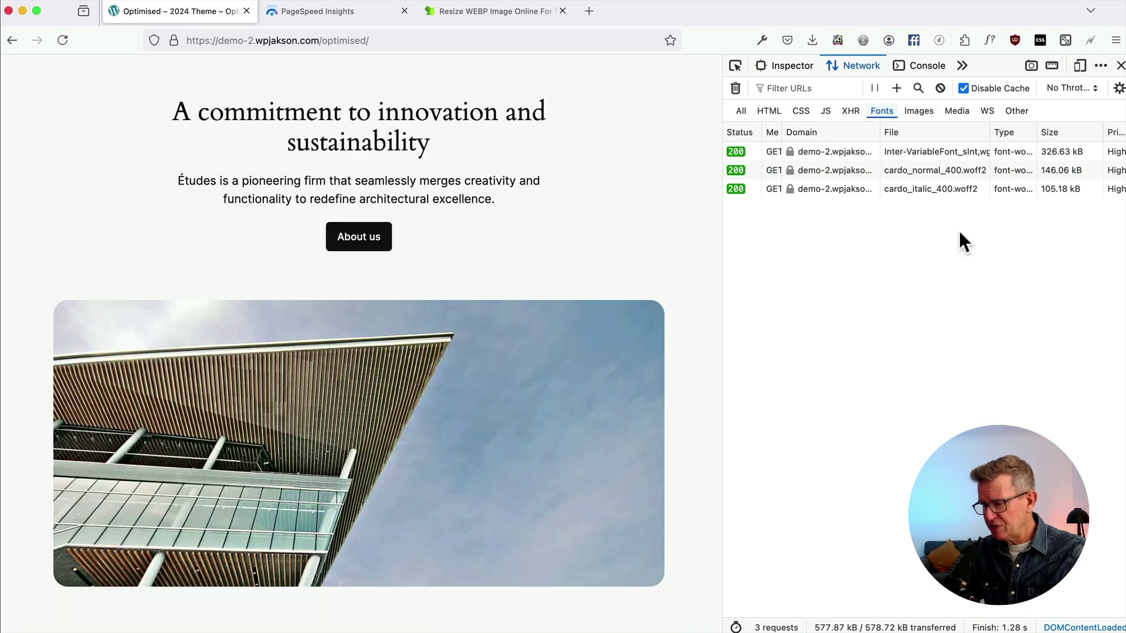
pyautogui.click(1121, 65)
pyautogui.scroll(-3, 573, 356)
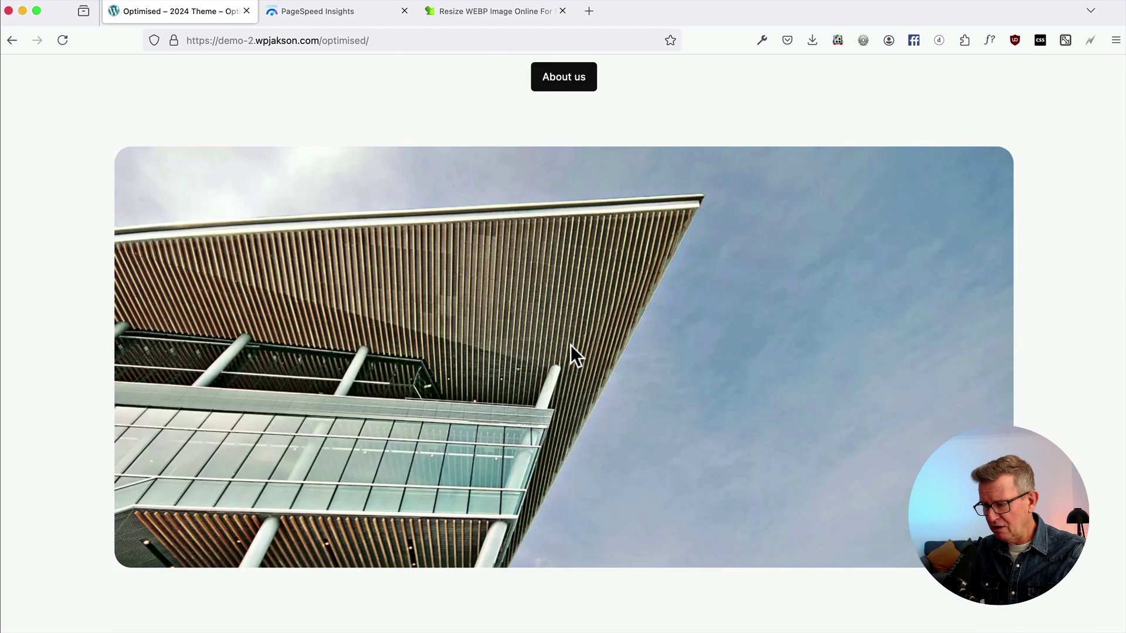
pyautogui.scroll(8, 571, 345)
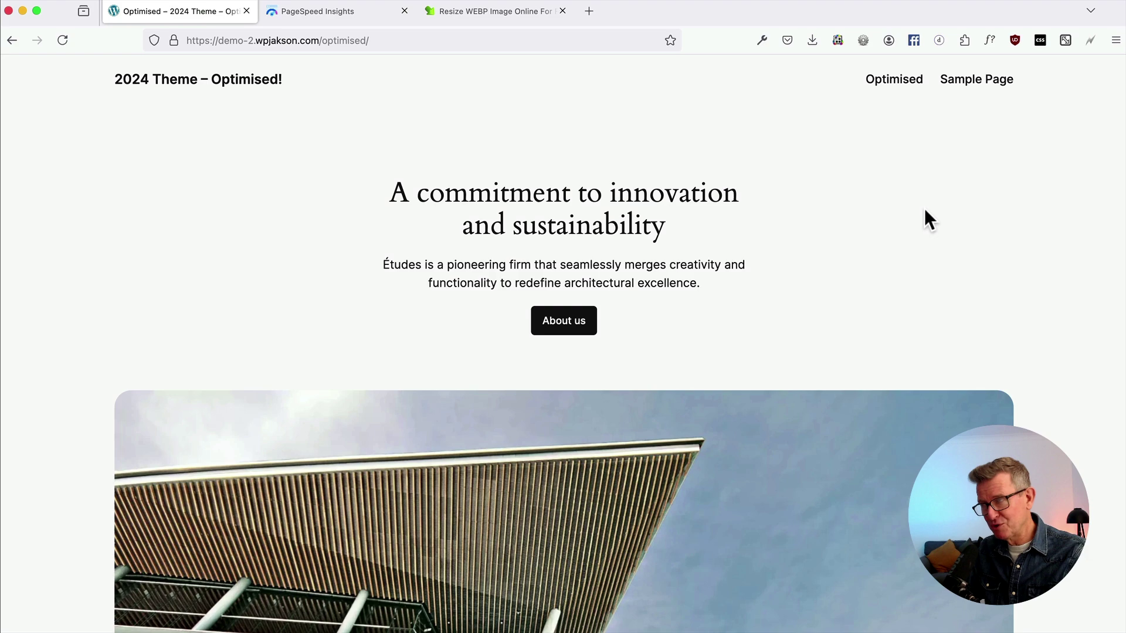
# Step: Save the building-exterior WebP image into a new 'images' folder
pyautogui.scroll(-5, 516, 264)
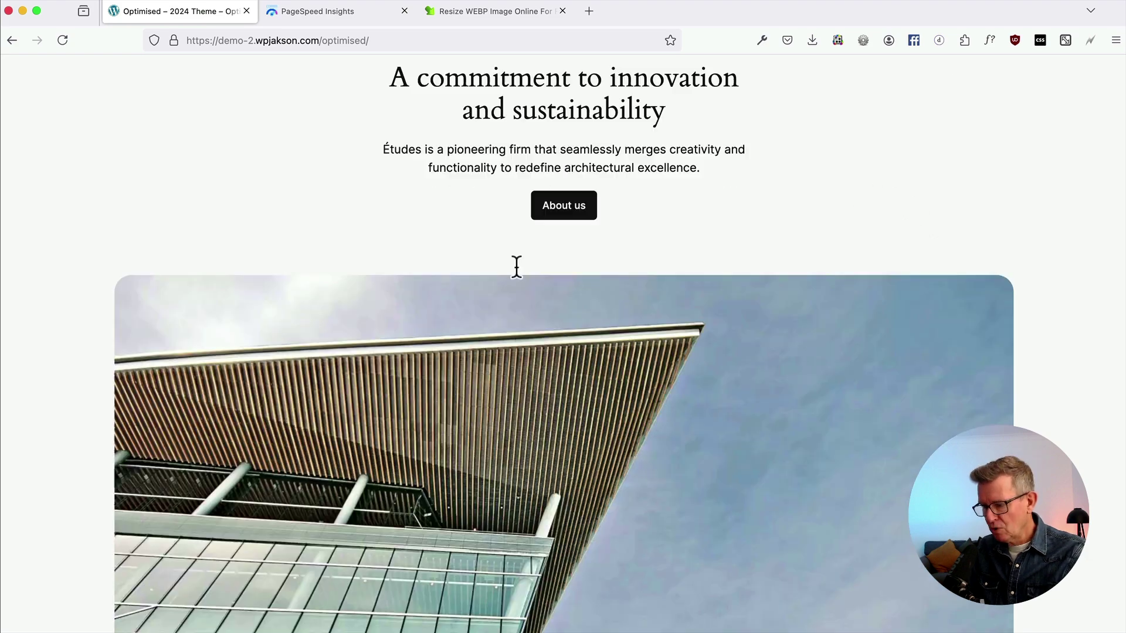
pyautogui.rightClick(502, 380)
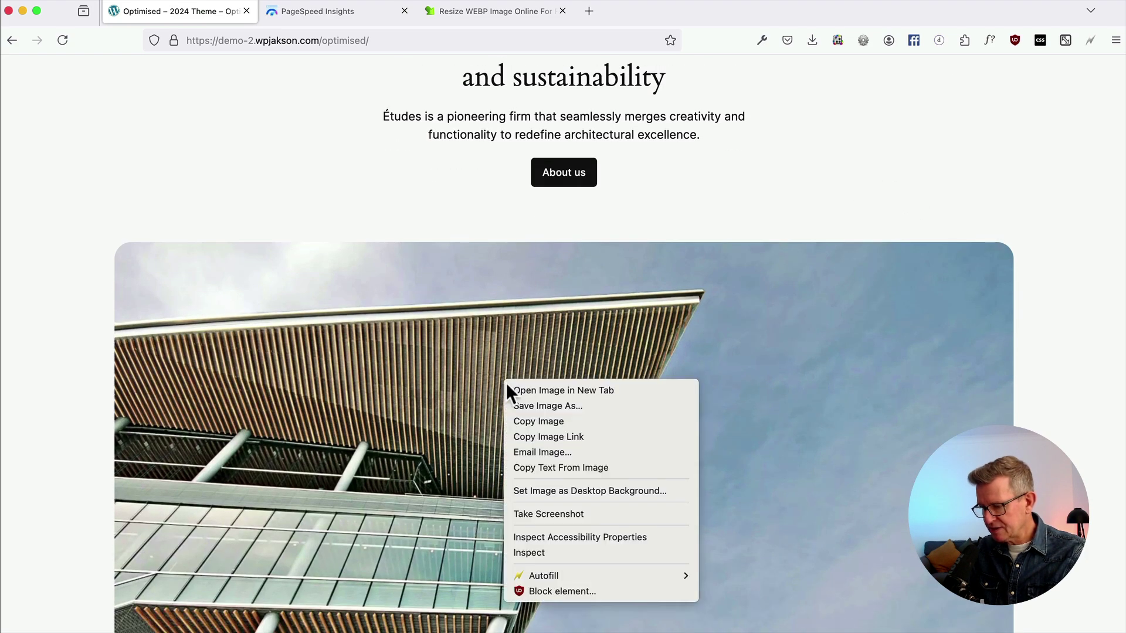
pyautogui.click(557, 401)
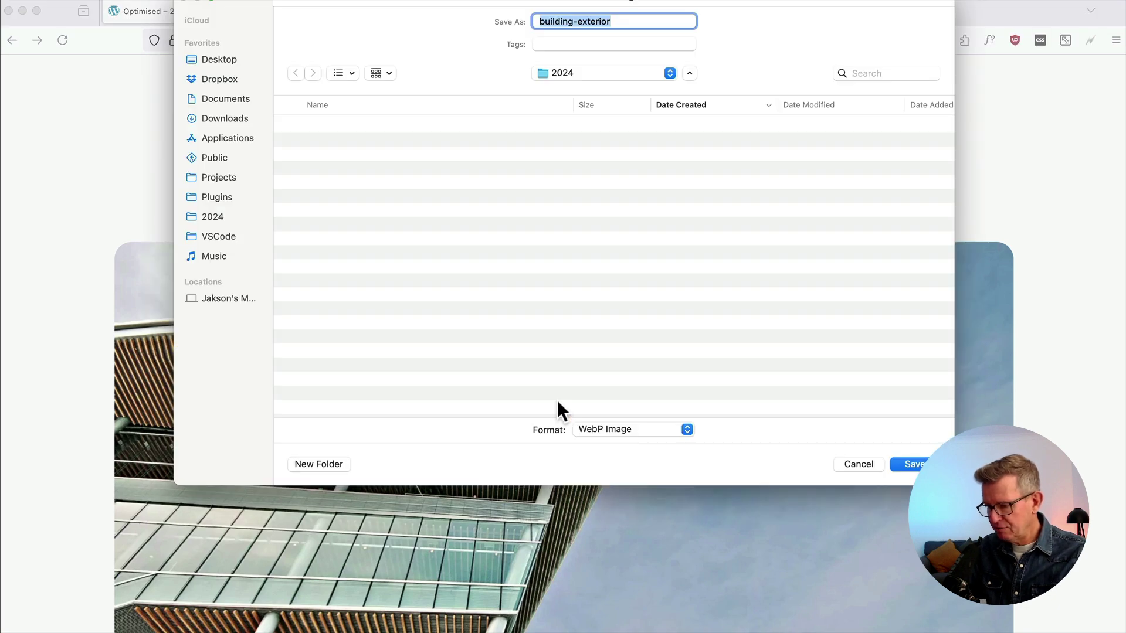
pyautogui.click(315, 463)
pyautogui.write('image')
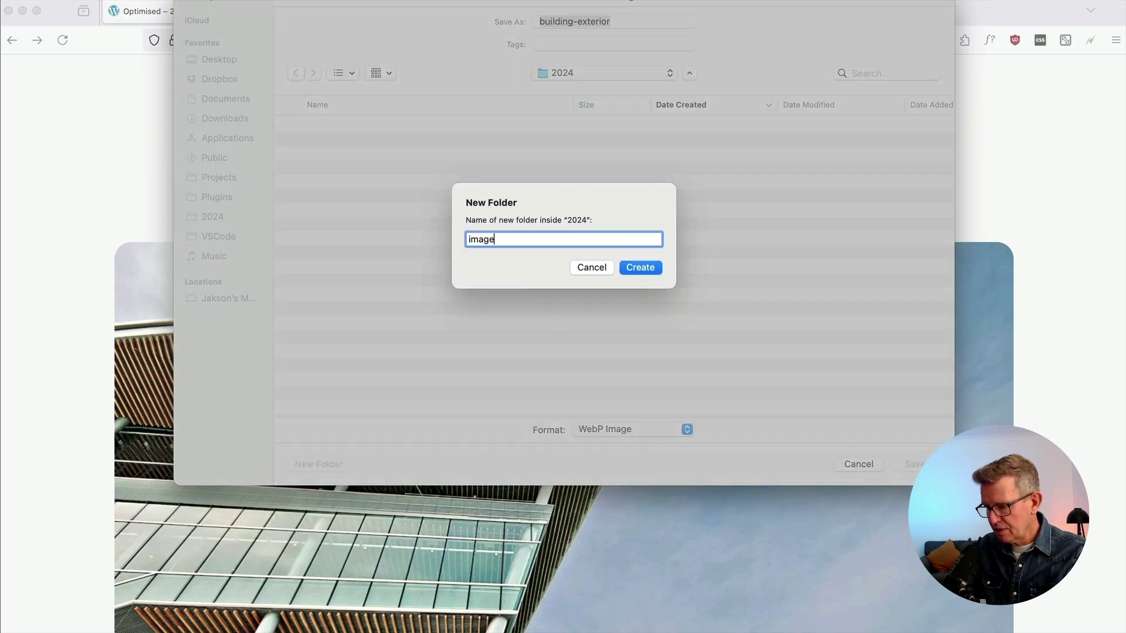
pyautogui.write('s')
pyautogui.press('Return')
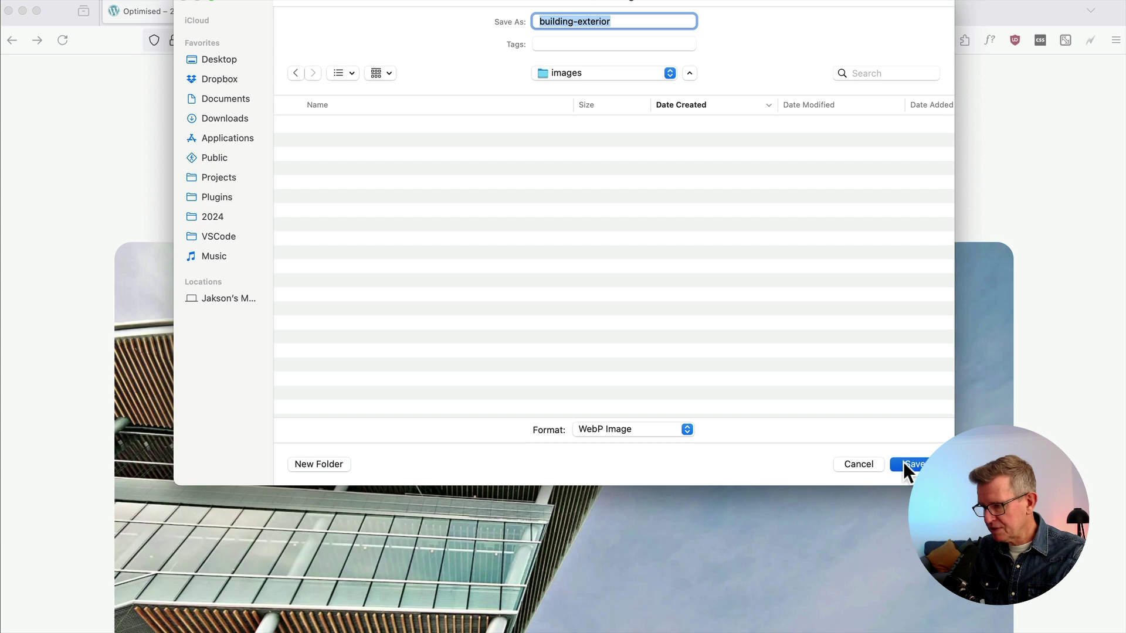
pyautogui.click(906, 463)
# Step: Save the next WebP image on the page into the same images folder
pyautogui.scroll(-10, 709, 259)
pyautogui.rightClick(719, 283)
pyautogui.click(791, 311)
pyautogui.press('Return')
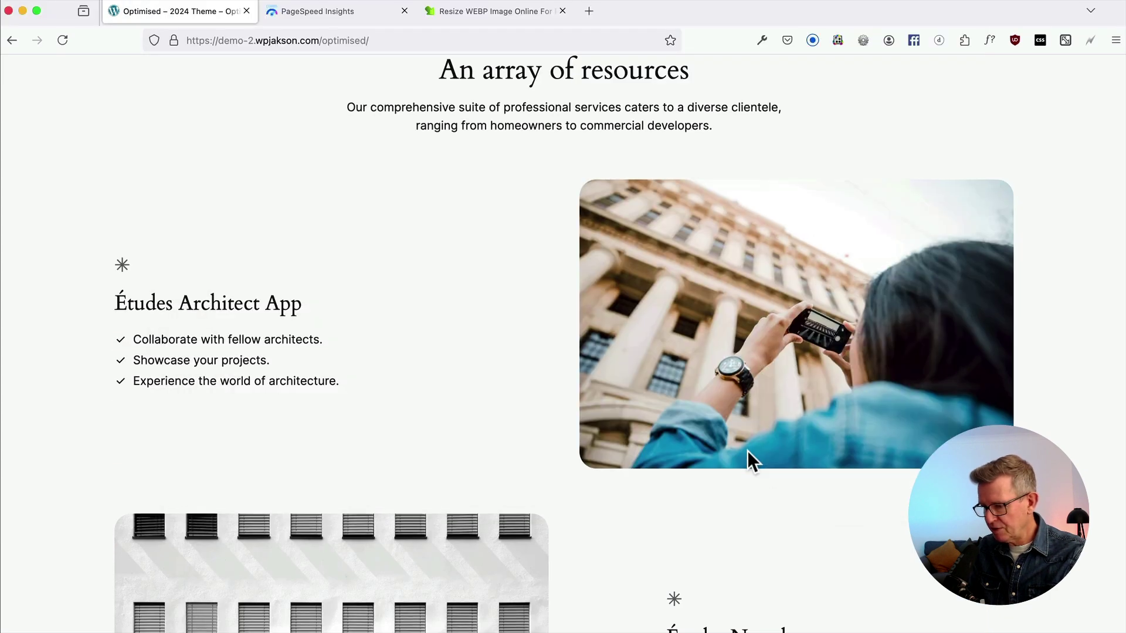
pyautogui.scroll(-5, 748, 451)
pyautogui.scroll(15, 619, 546)
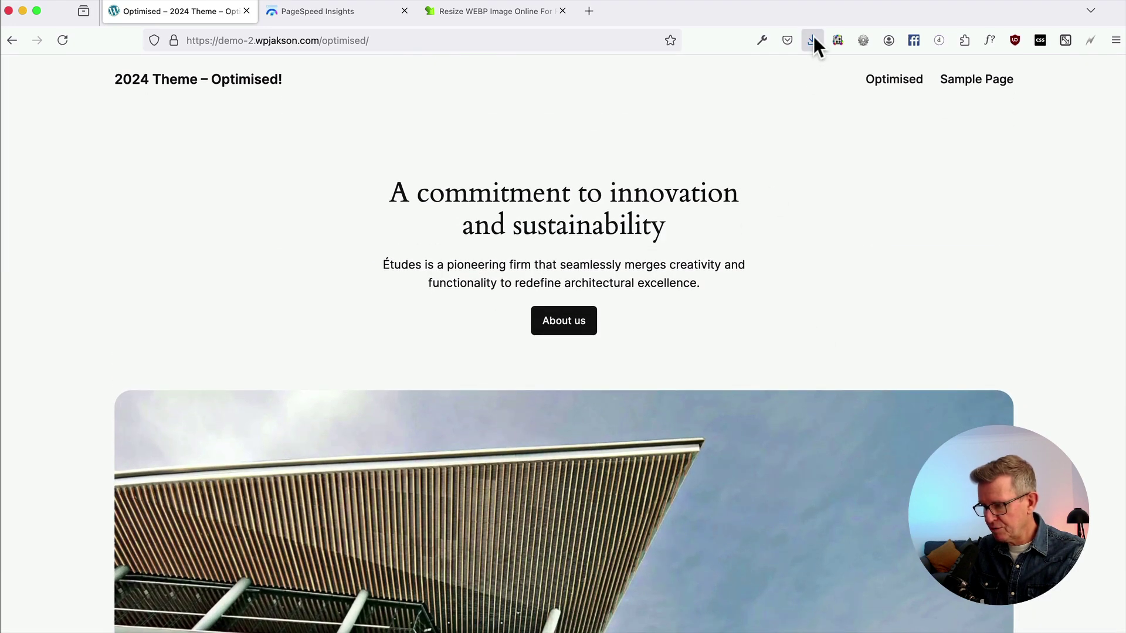
# Step: Drop building-exterior.webp from the downloads folder into Simple Image Resizer's upload area
pyautogui.click(812, 40)
pyautogui.click(802, 160)
pyautogui.click(327, 12)
pyautogui.click(449, 13)
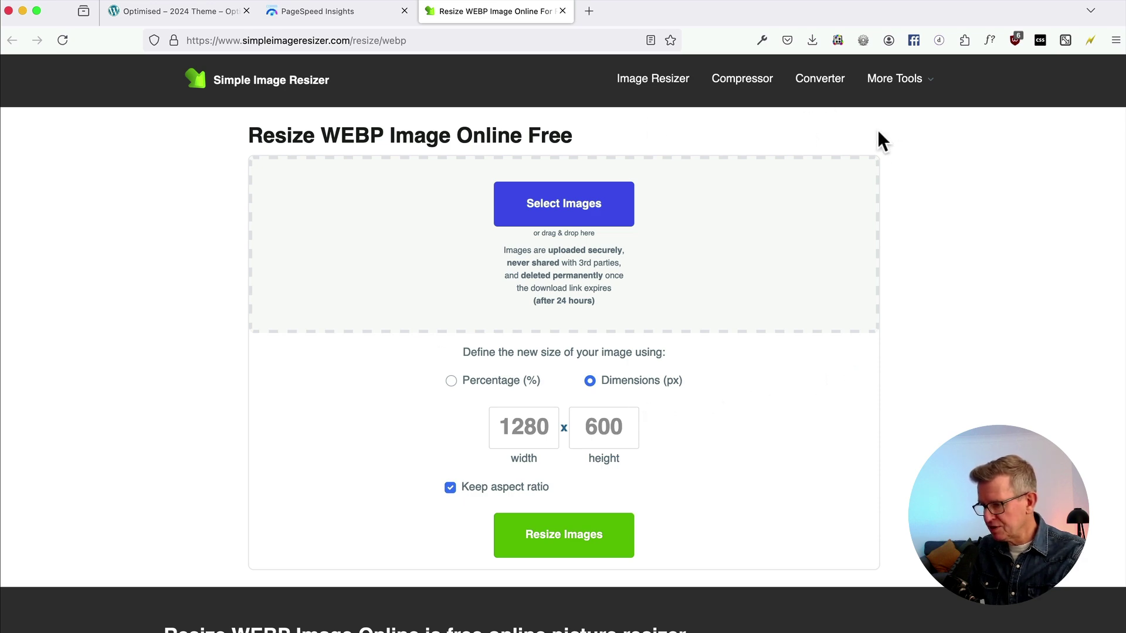
pyautogui.press('super+Tab')
pyautogui.moveTo(555, 55); pyautogui.dragTo(925, 187)
pyautogui.click(843, 236)
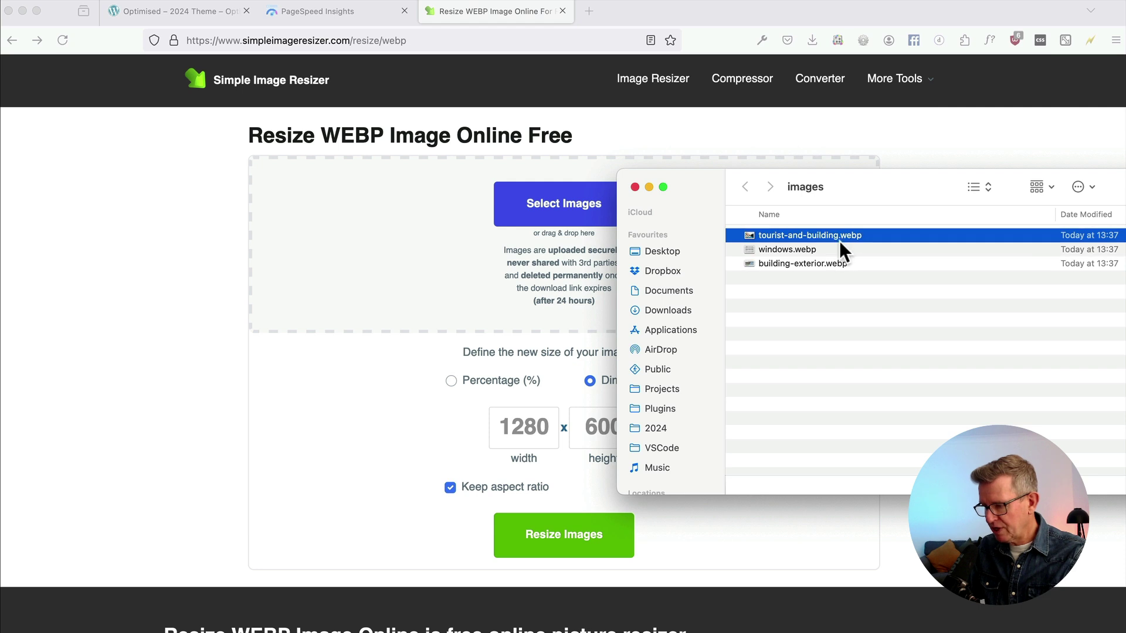
pyautogui.moveTo(824, 263); pyautogui.dragTo(390, 245)
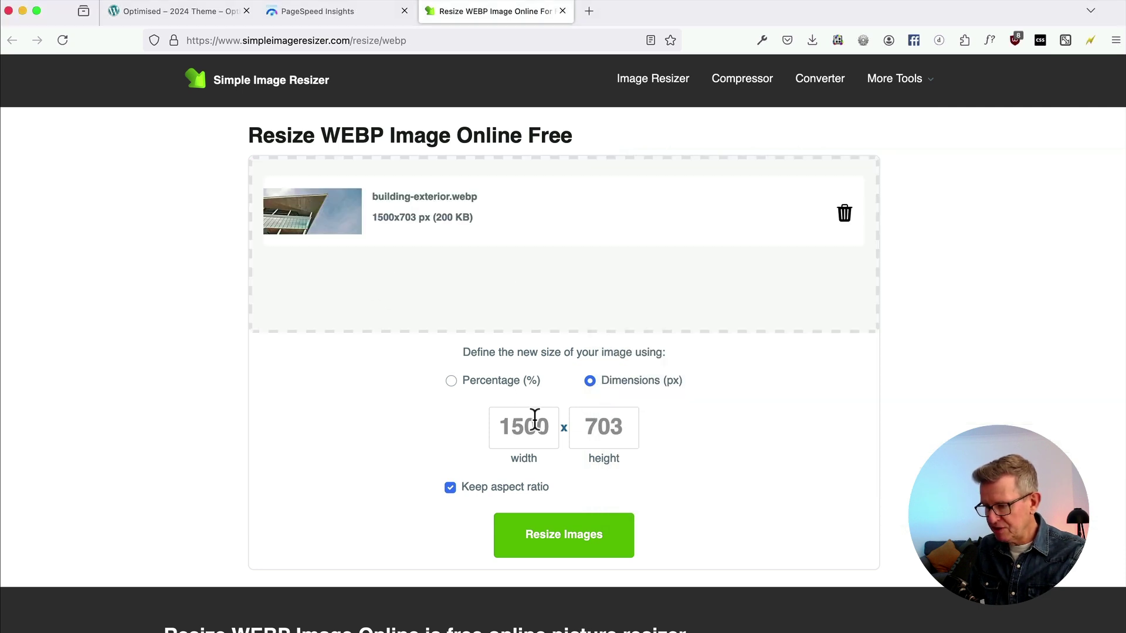
# Step: Resize the image to width 1280 with automatic cropping to 1280 × 600
pyautogui.doubleClick(527, 426)
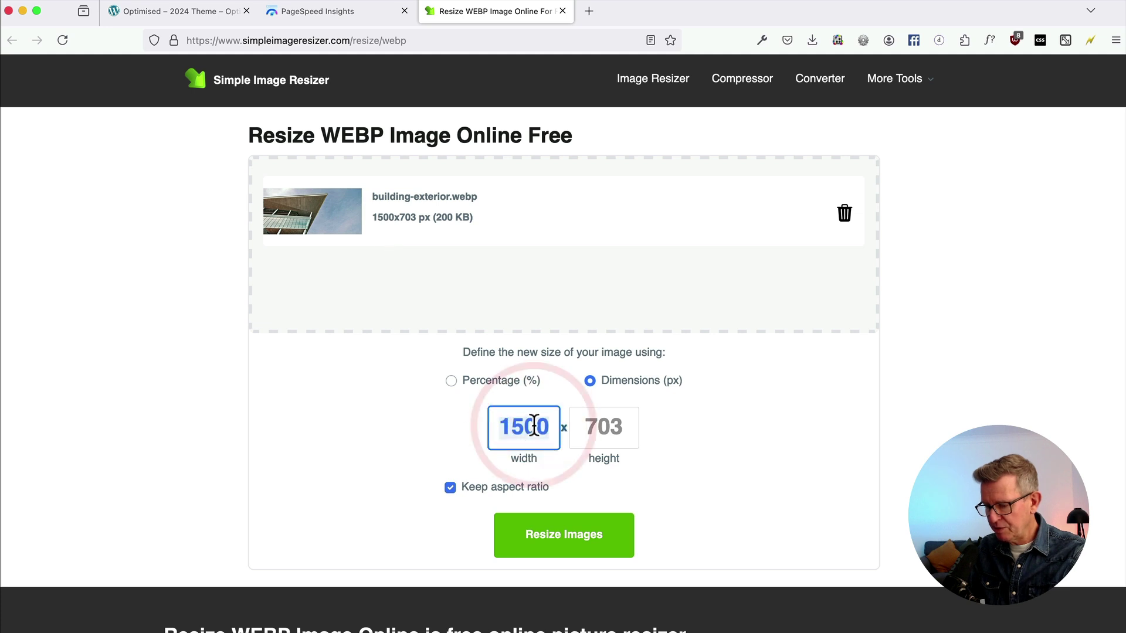
pyautogui.write('1280')
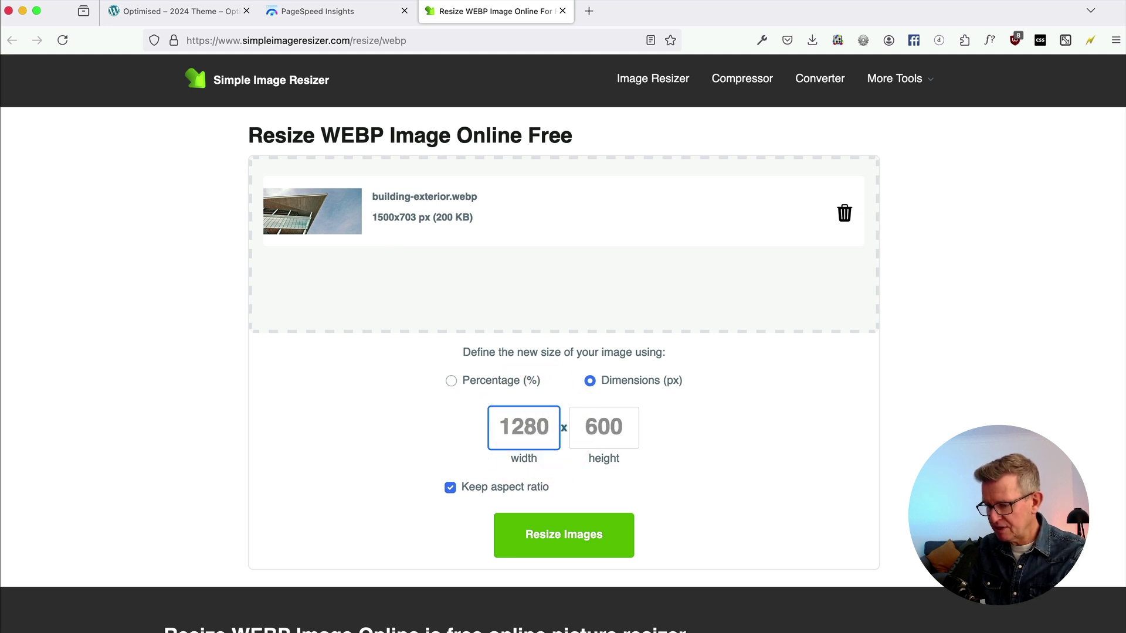
pyautogui.click(571, 539)
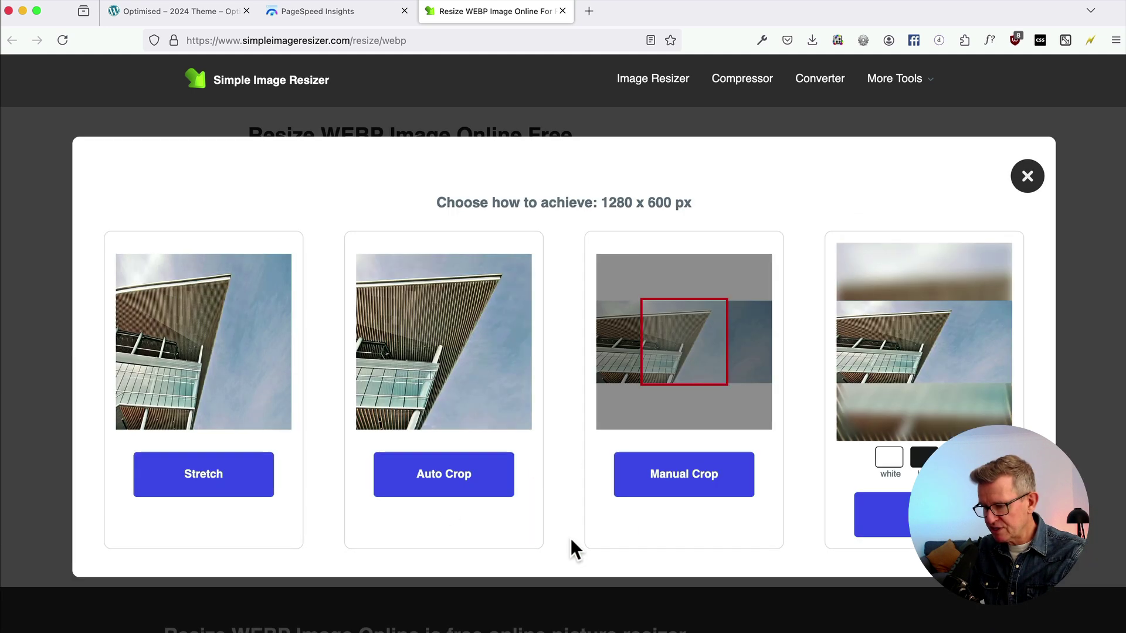
pyautogui.click(412, 370)
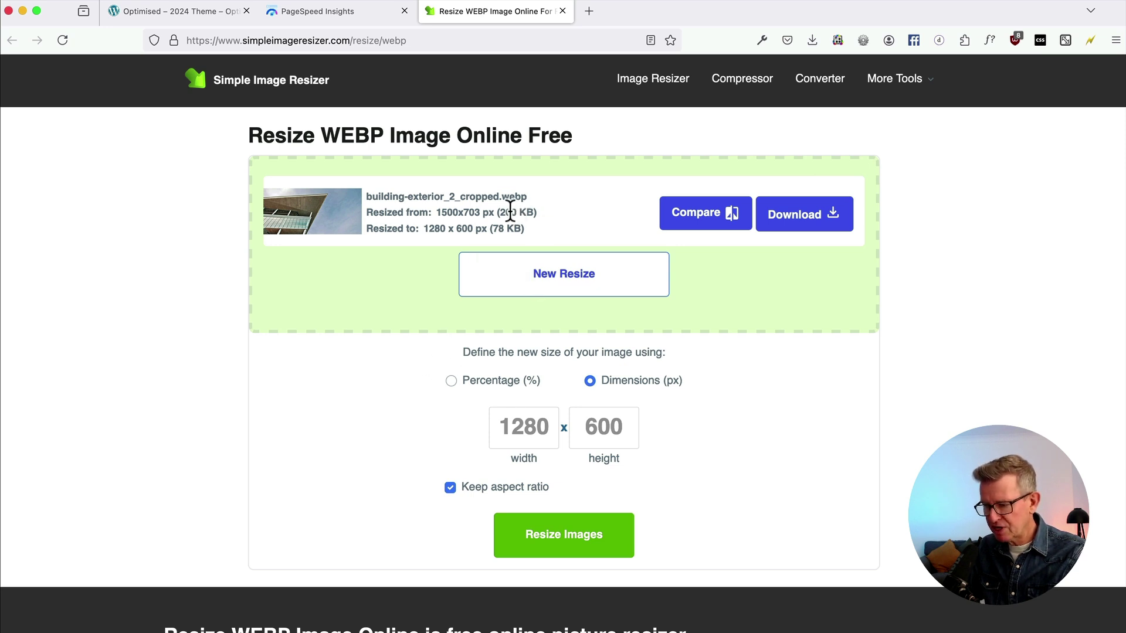
# Step: Download the cropped image into a new 'sized' folder
pyautogui.click(814, 230)
pyautogui.click(301, 464)
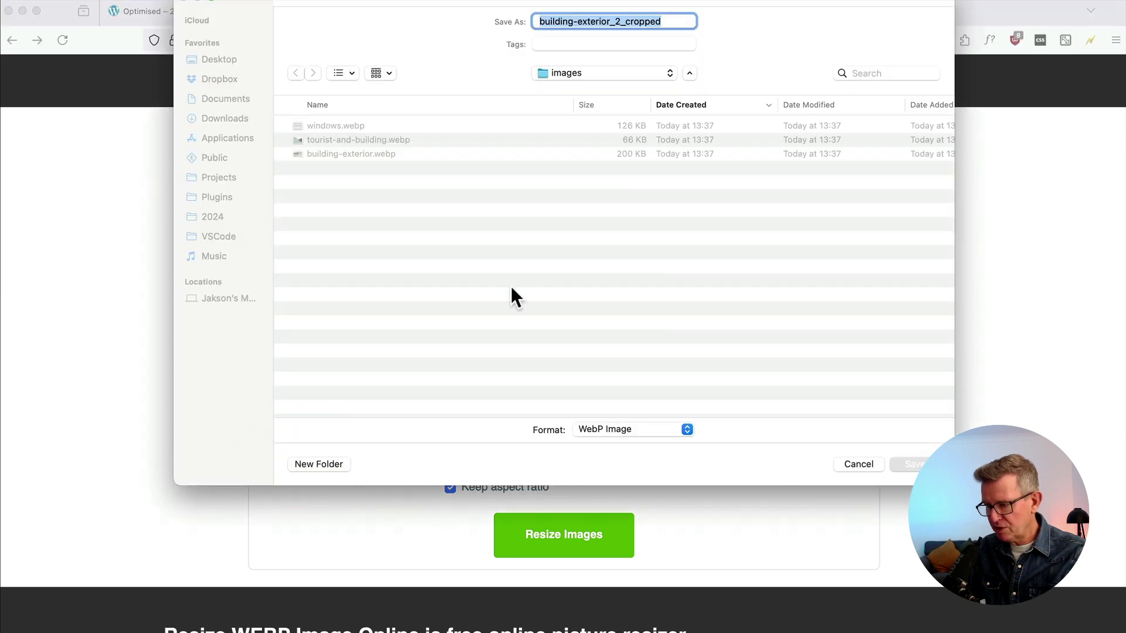
pyautogui.write('sized')
pyautogui.press('Return')
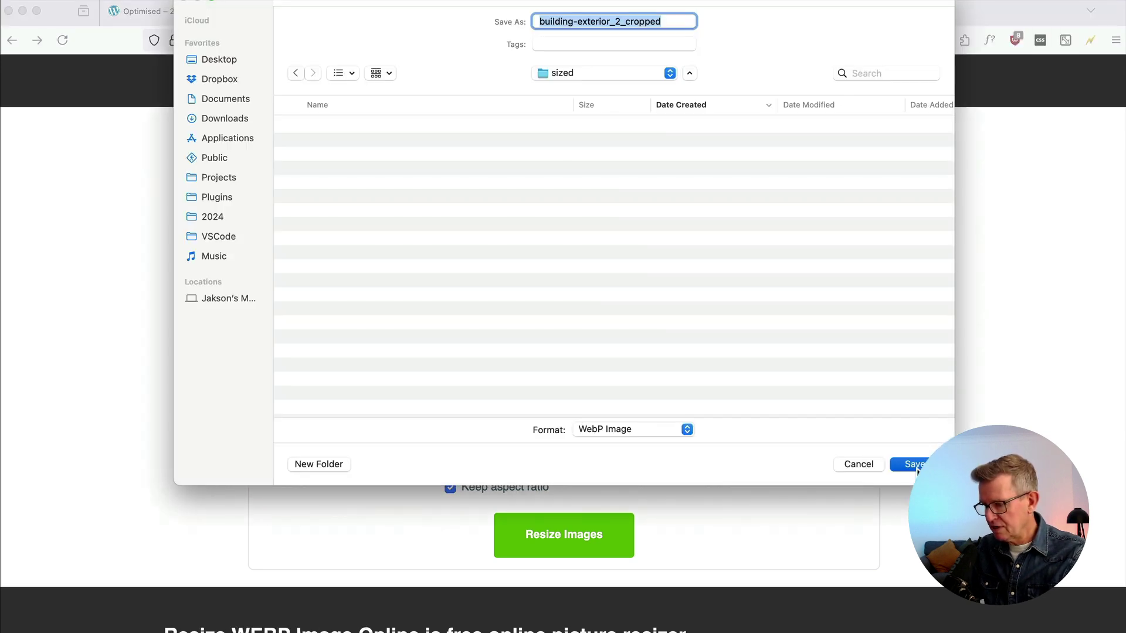
pyautogui.click(892, 465)
# Step: Upload tourist-and-building.webp and windows.webp together into the image resizer
pyautogui.press('super+Tab')
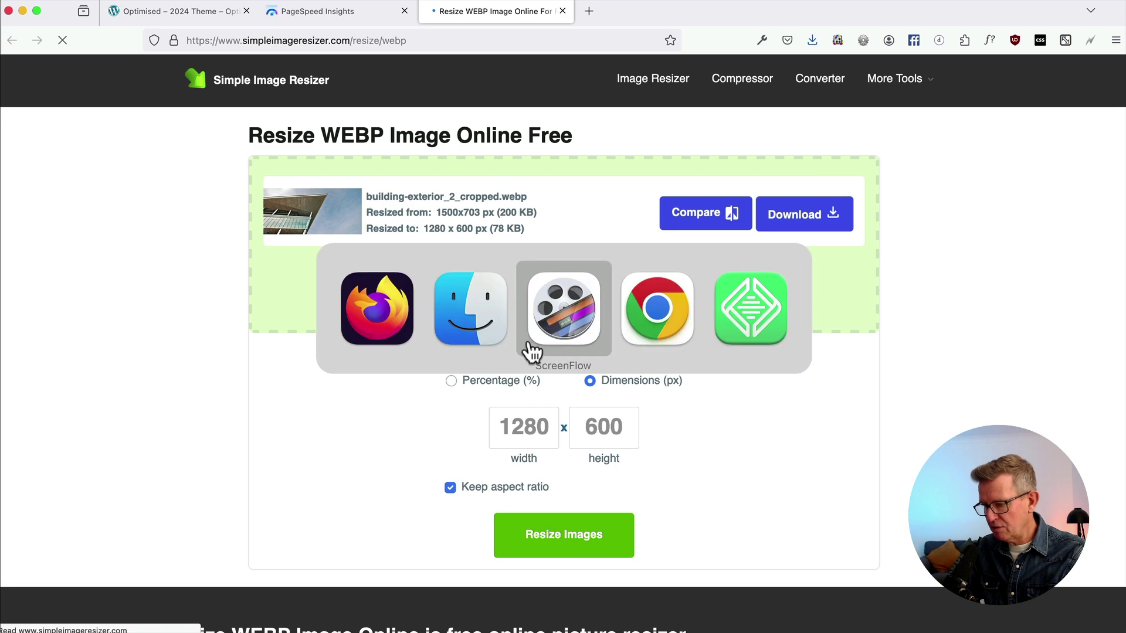
pyautogui.click(135, 16)
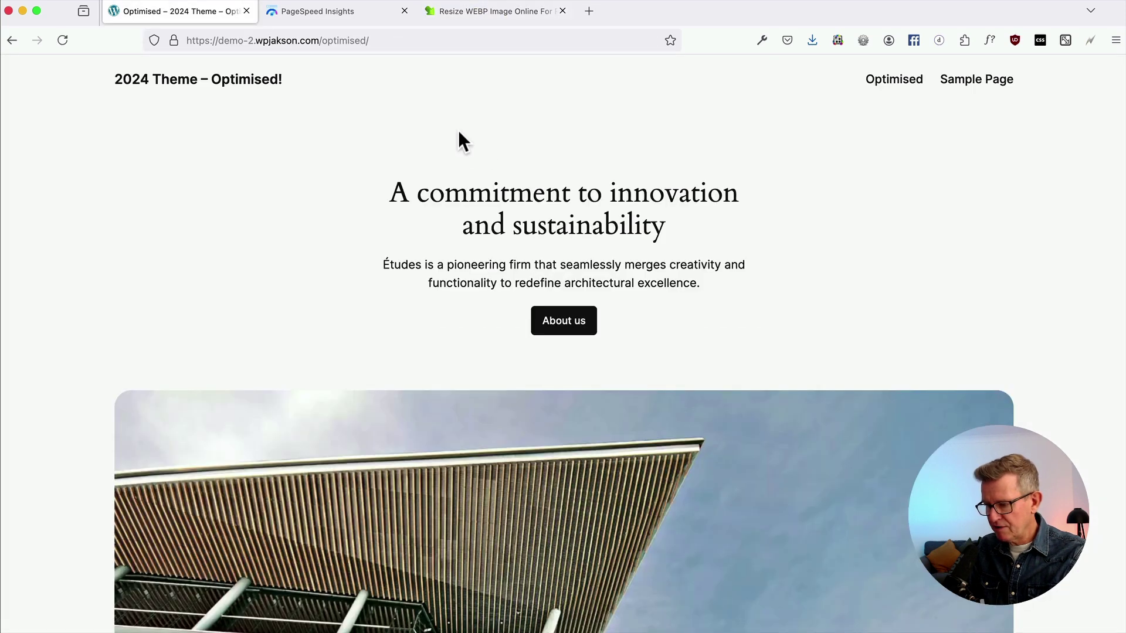
pyautogui.scroll(-15, 484, 145)
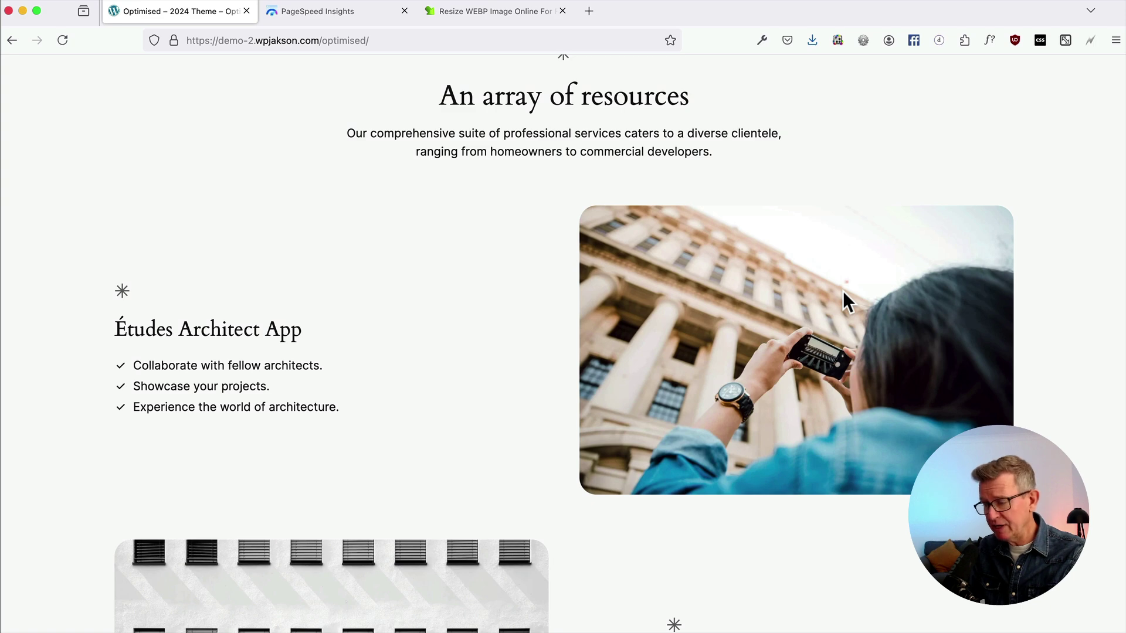
pyautogui.click(467, 16)
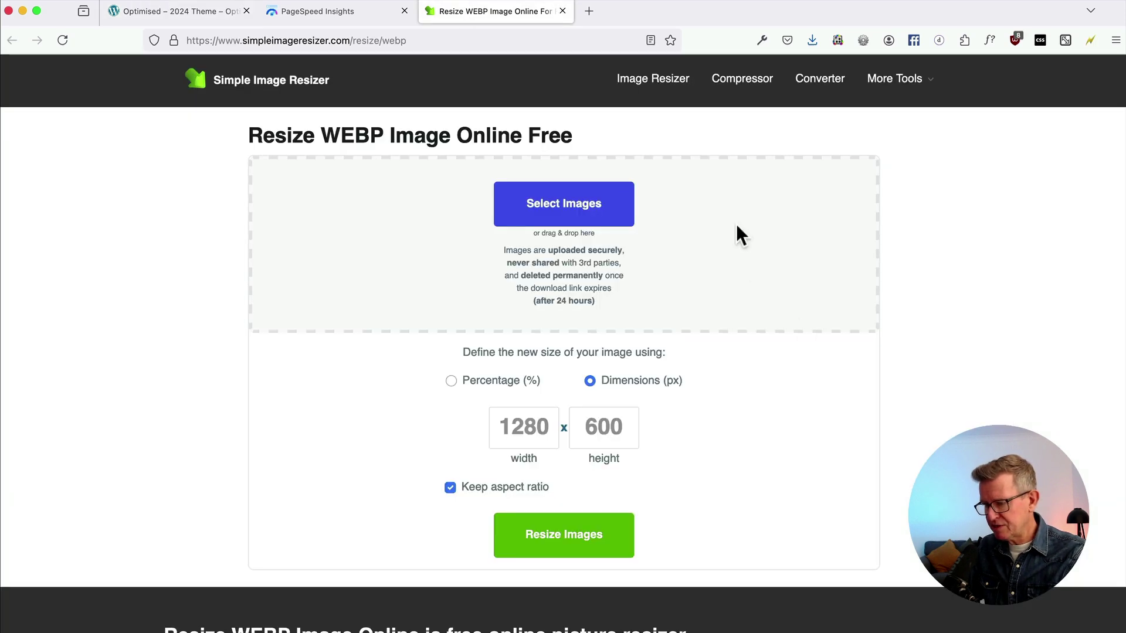
pyautogui.press('super+Tab')
pyautogui.click(801, 361)
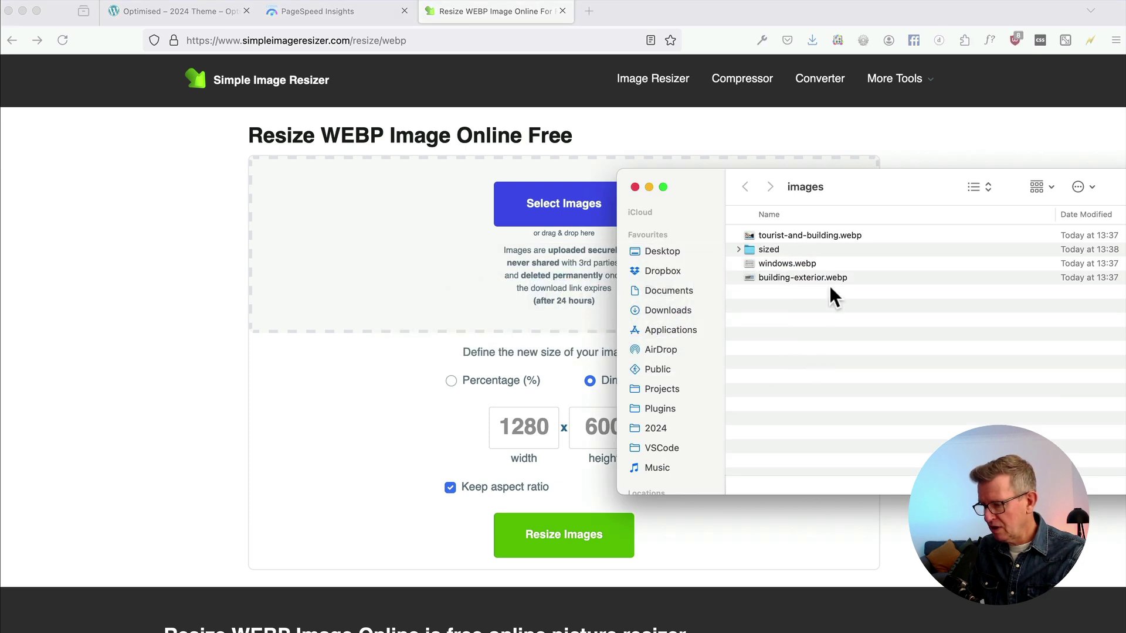
pyautogui.click(831, 212)
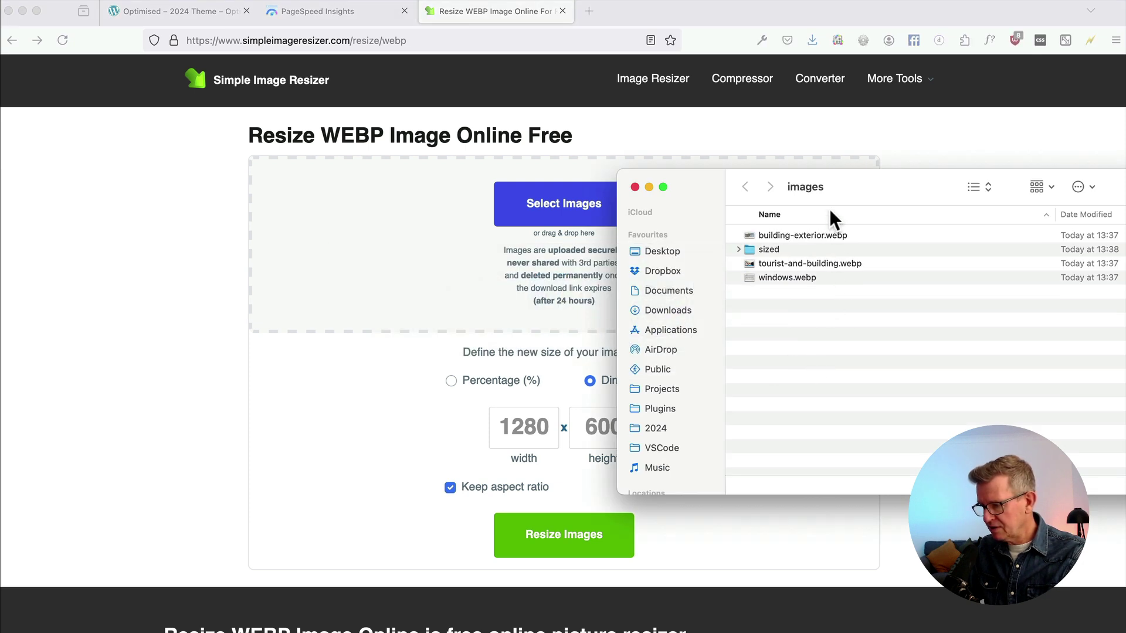
pyautogui.click(818, 263)
pyautogui.keyDown('shift'); pyautogui.click(809, 274); pyautogui.keyUp('shift')
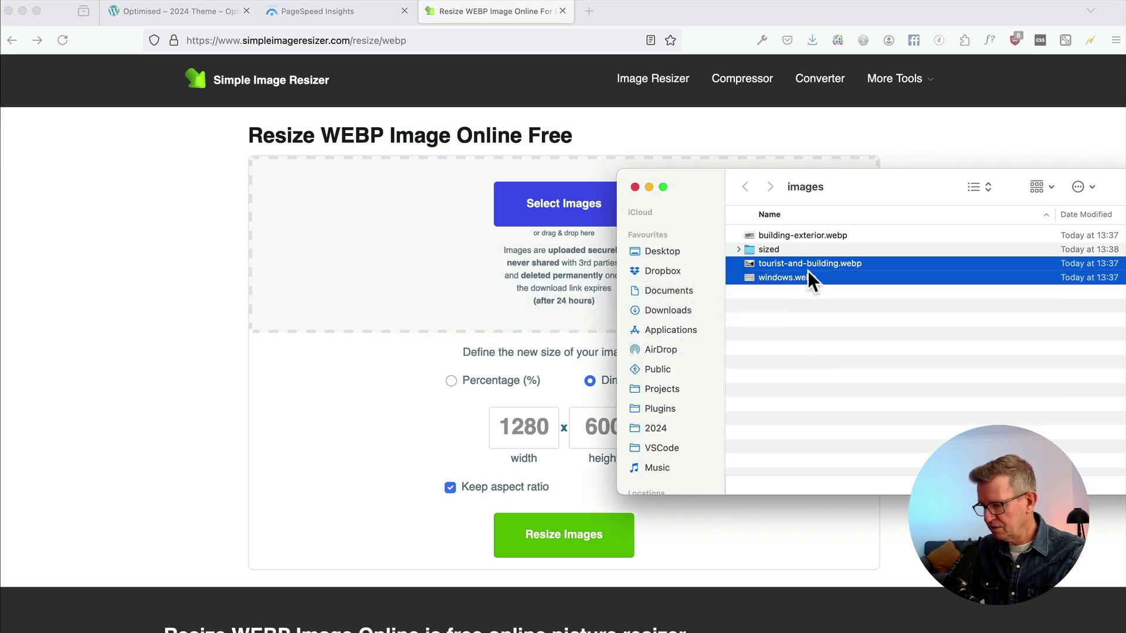
pyautogui.moveTo(808, 270); pyautogui.dragTo(417, 264)
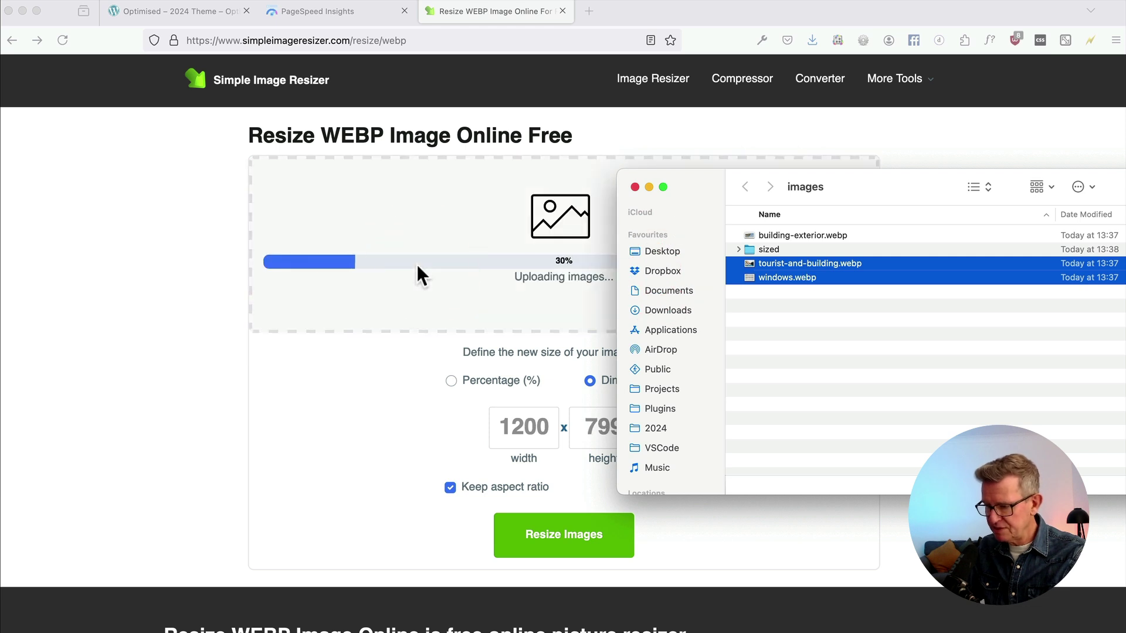
# Step: Resize both photos to width 600, auto-cropping them to 600 × 400
pyautogui.doubleClick(527, 438)
pyautogui.write('600')
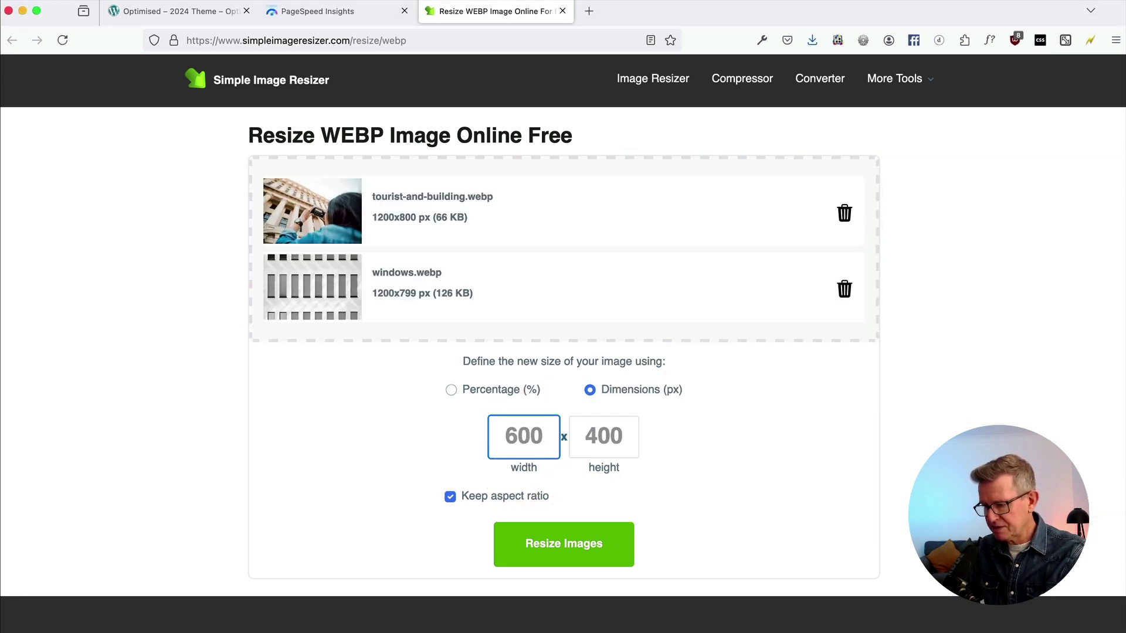
pyautogui.click(556, 555)
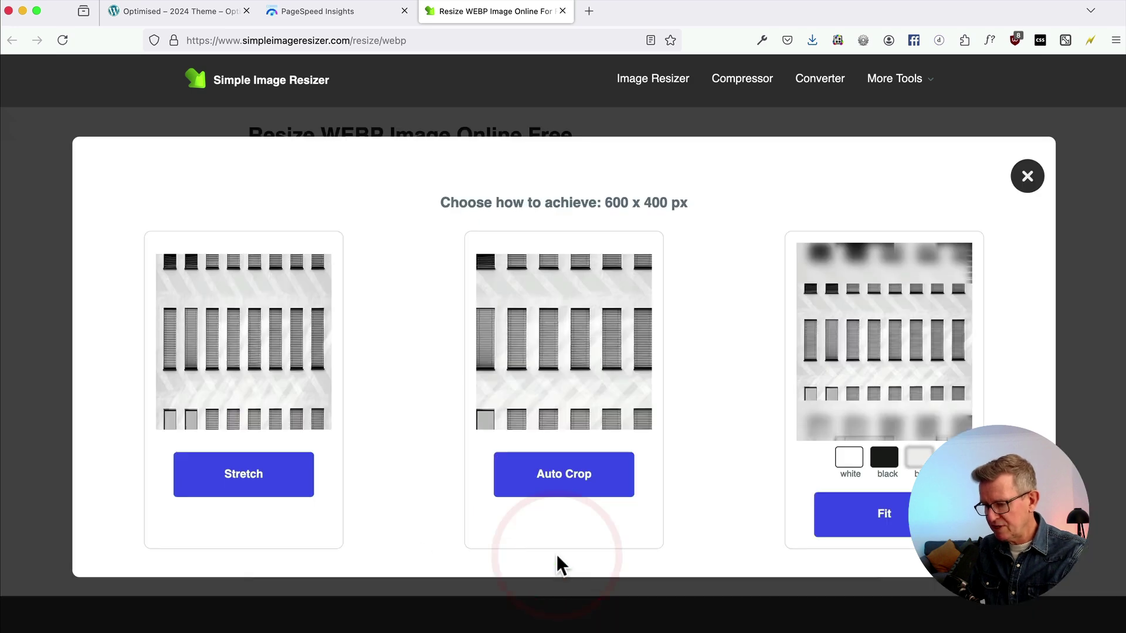
pyautogui.click(546, 484)
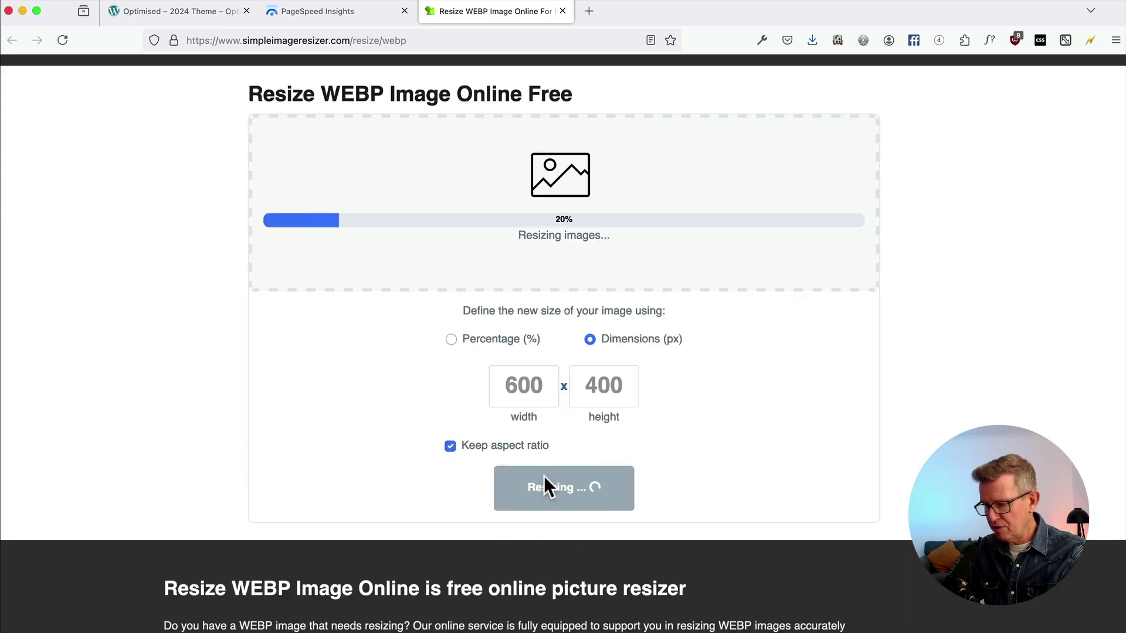
# Step: Download the resized tourist-and-building and windows images
pyautogui.scroll(1, 548, 487)
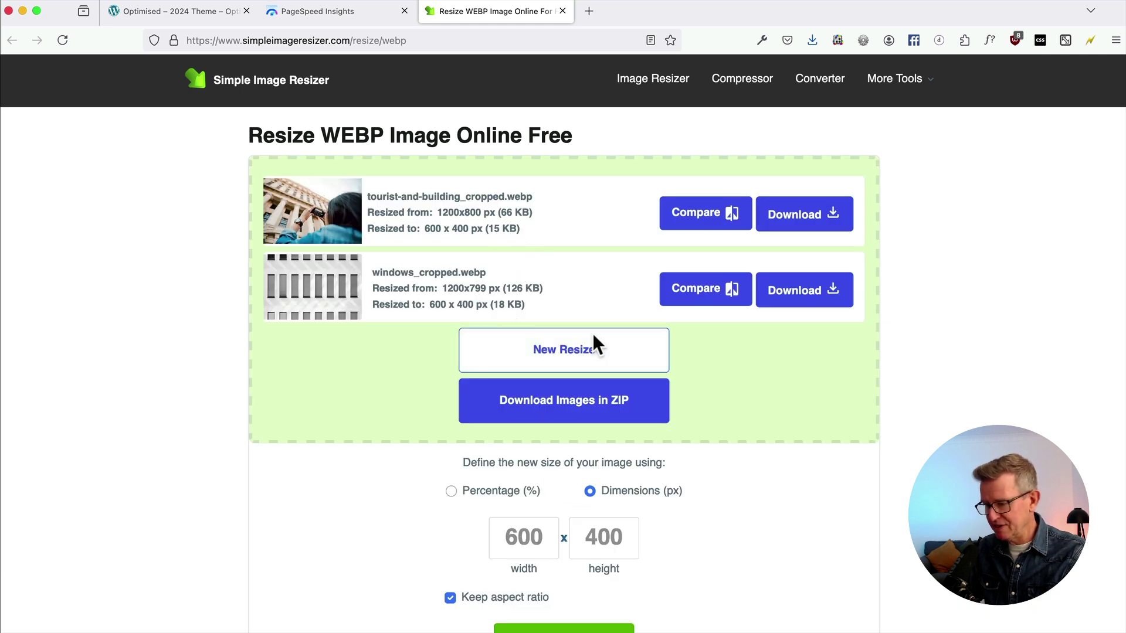
pyautogui.click(817, 238)
pyautogui.press('Return')
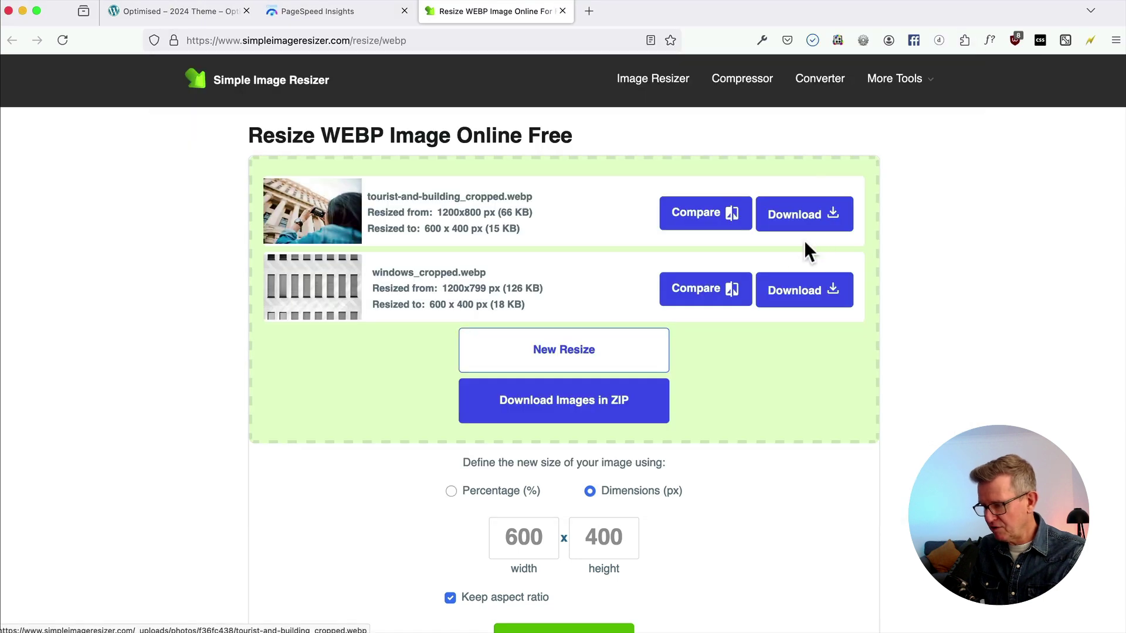
pyautogui.click(796, 294)
pyautogui.press('Return')
# Step: Open the Optimised page for editing from the WordPress Pages list
pyautogui.press('super+Tab')
pyautogui.press('super+Tab')
pyautogui.moveTo(45, 241)
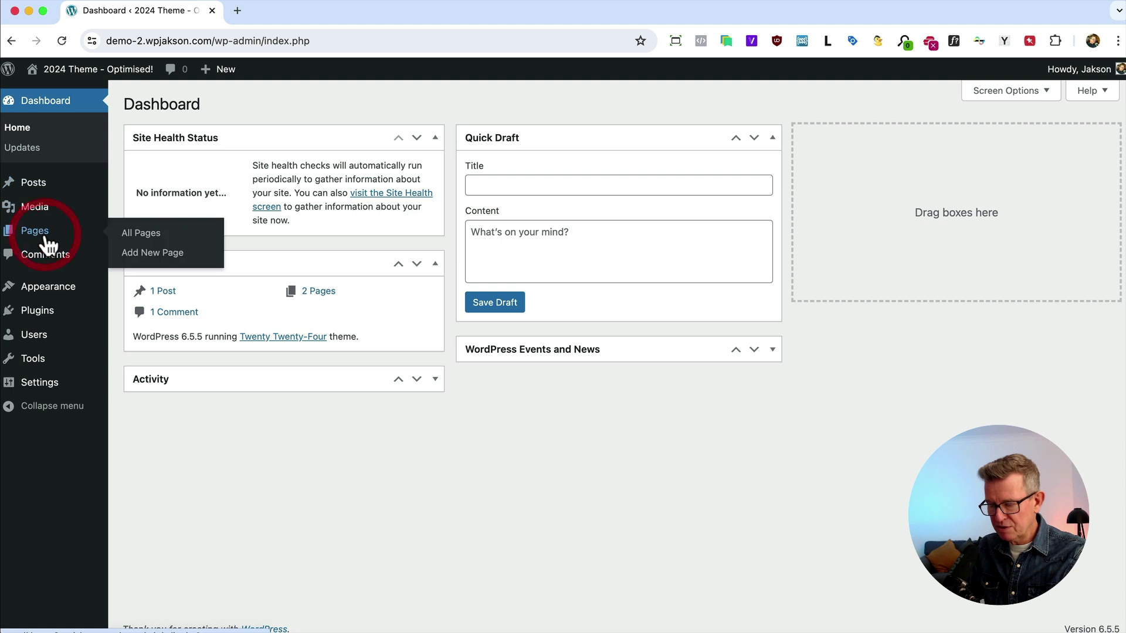
pyautogui.click(147, 232)
pyautogui.click(180, 212)
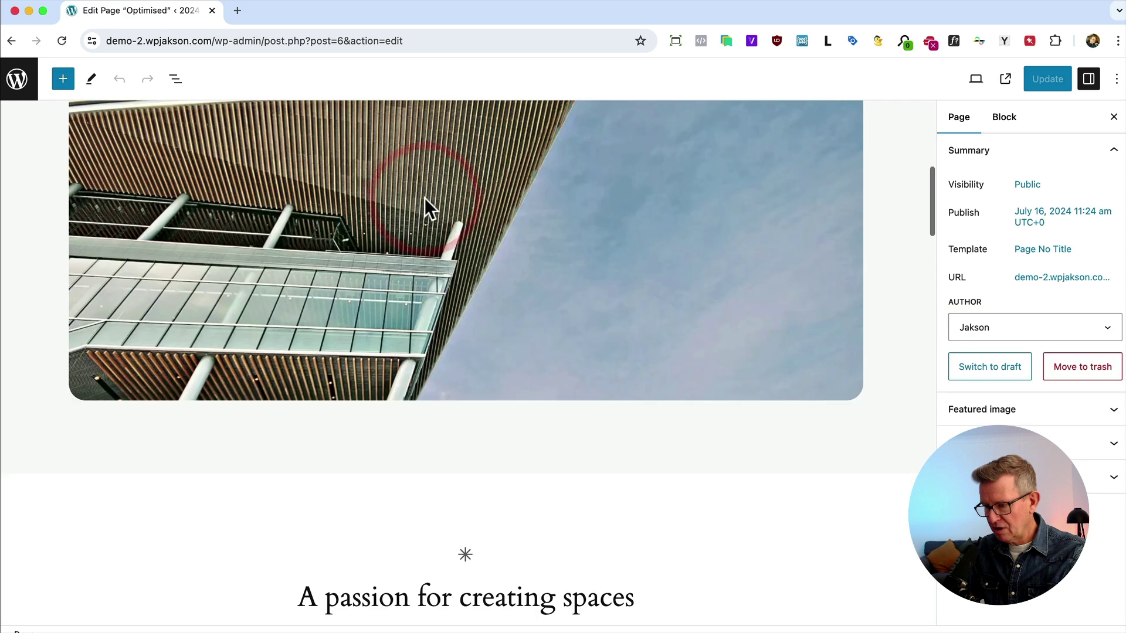
# Step: Replace the building image by uploading all three resized files from the sized folder
pyautogui.click(438, 212)
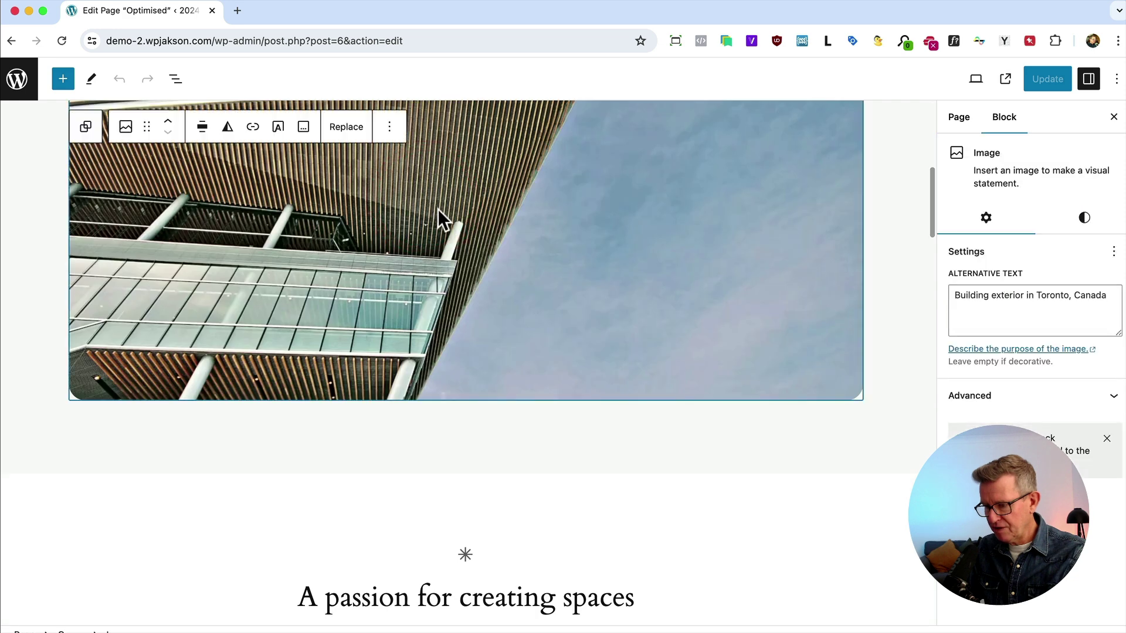
pyautogui.click(383, 141)
pyautogui.click(433, 176)
pyautogui.press('super+Tab')
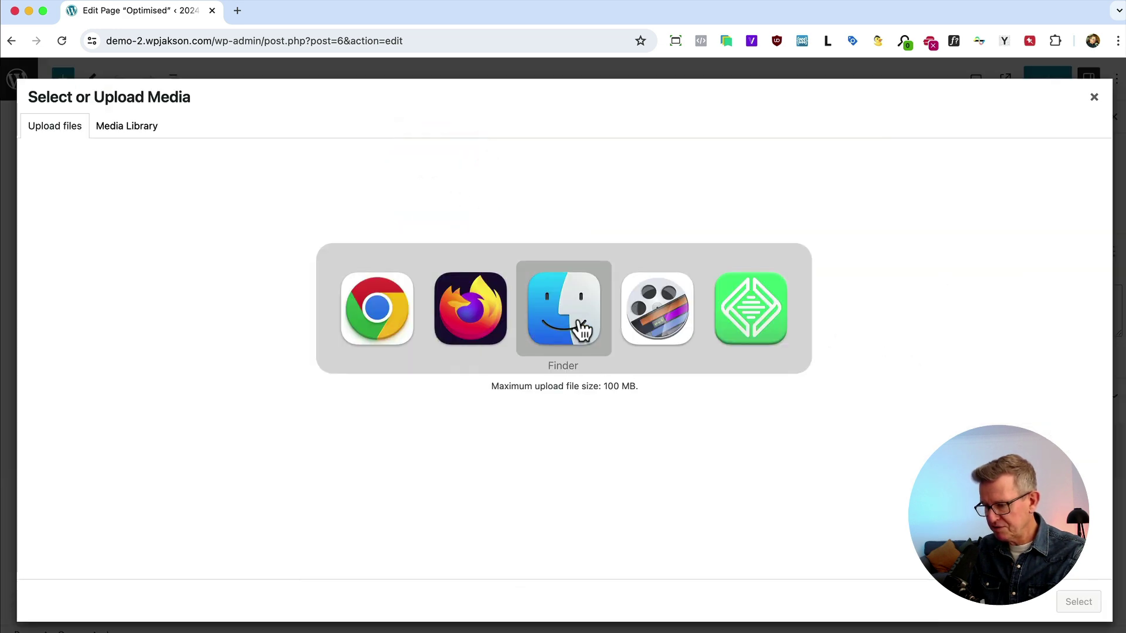
pyautogui.doubleClick(796, 251)
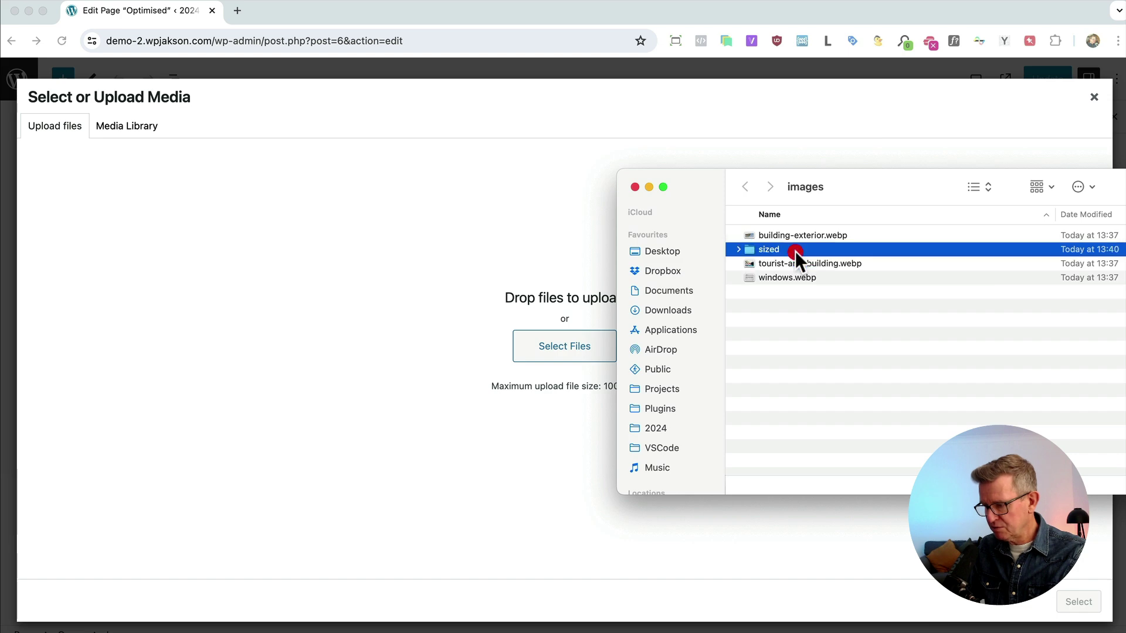
pyautogui.click(795, 251)
pyautogui.press('super+a')
pyautogui.moveTo(802, 249); pyautogui.dragTo(397, 284)
# Step: Trim the '_2_cropped' suffix from the title and use 'building-exterior' as the alt text
pyautogui.doubleClick(1010, 426)
pyautogui.moveTo(1056, 418); pyautogui.dragTo(1092, 424)
pyautogui.press('BackSpace')
pyautogui.click(912, 407)
pyautogui.press('super+a')
pyautogui.press('super+c')
pyautogui.click(1039, 334)
pyautogui.press('super+v')
pyautogui.click(1079, 602)
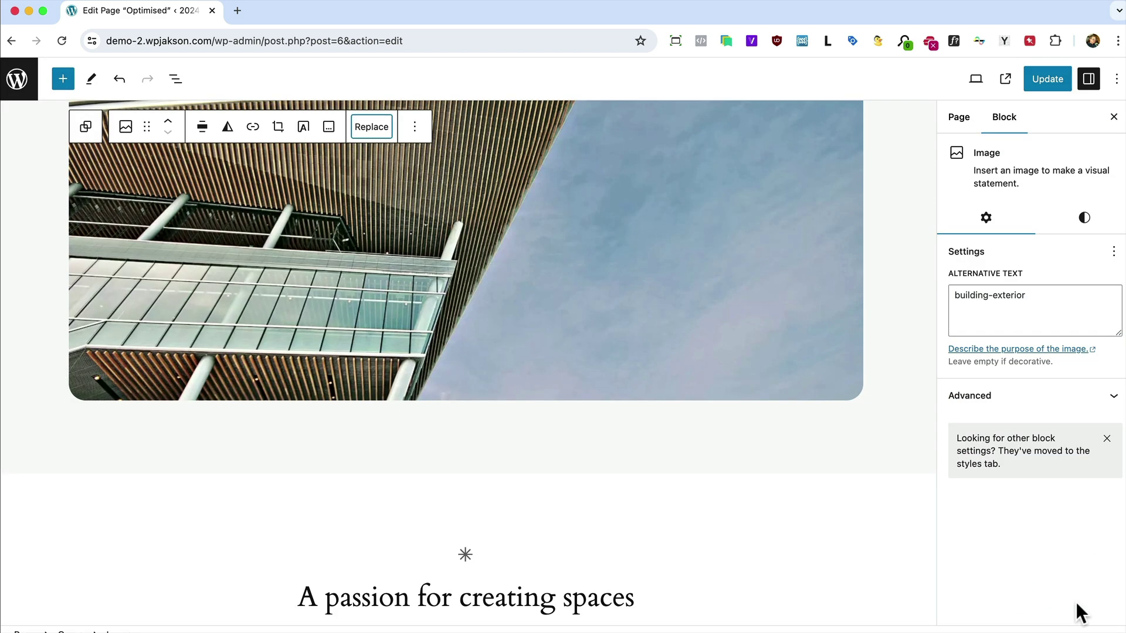
# Step: Replace the tourist photo with its resized upload, alt text 'tourist-and-building'
pyautogui.scroll(-10, 670, 462)
pyautogui.click(676, 477)
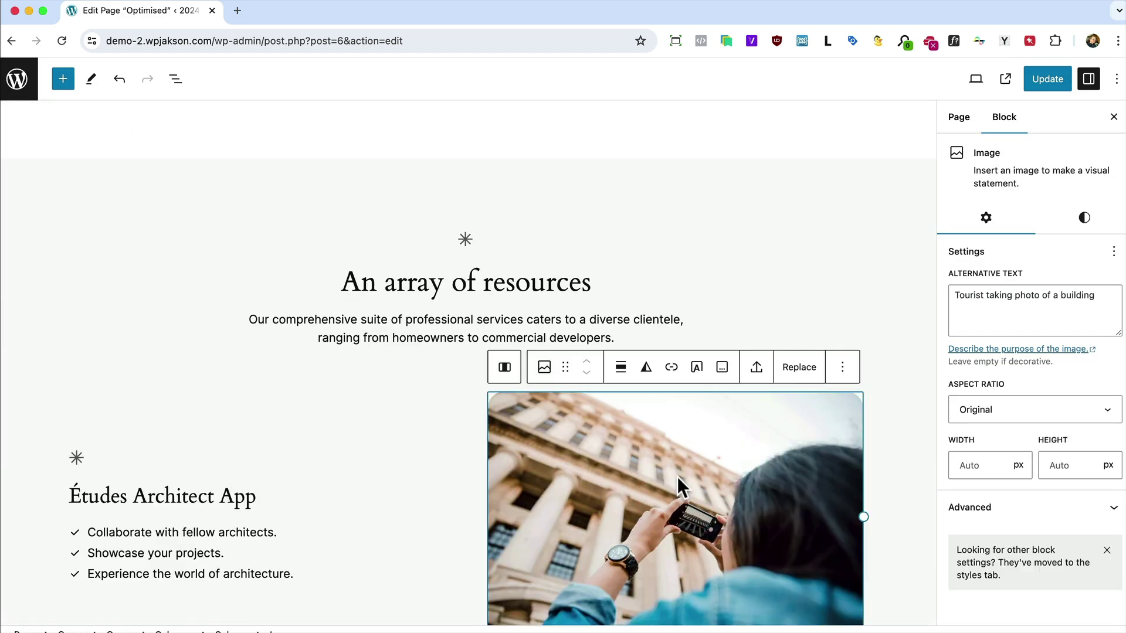
pyautogui.click(802, 368)
pyautogui.click(865, 417)
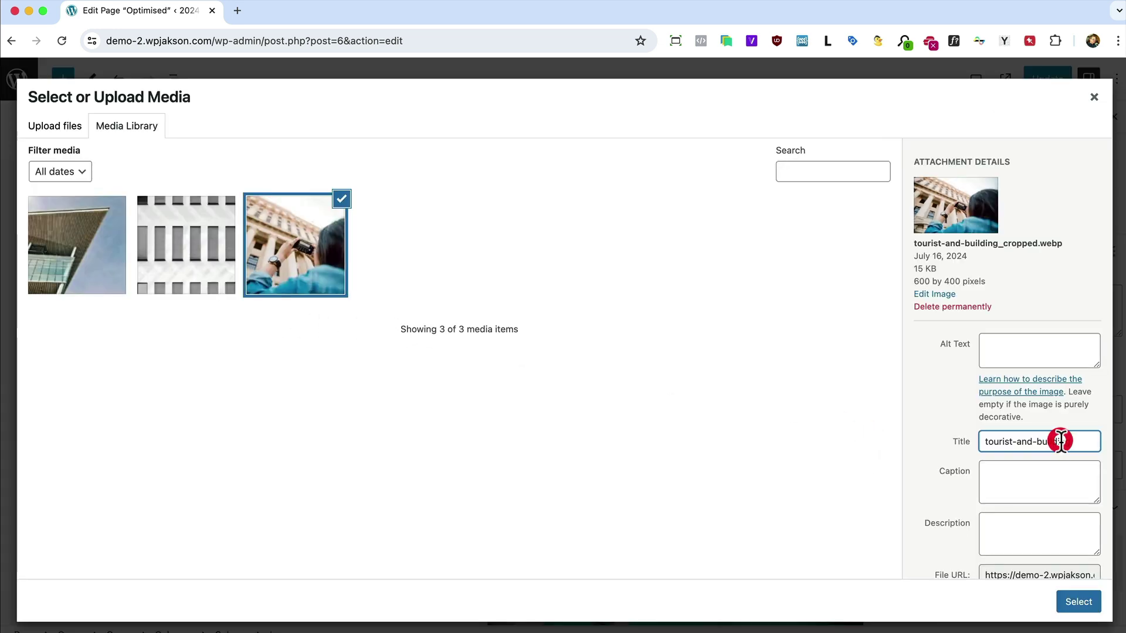
pyautogui.click(1026, 346)
pyautogui.hotkey('ctrl', 'v')
pyautogui.click(1084, 601)
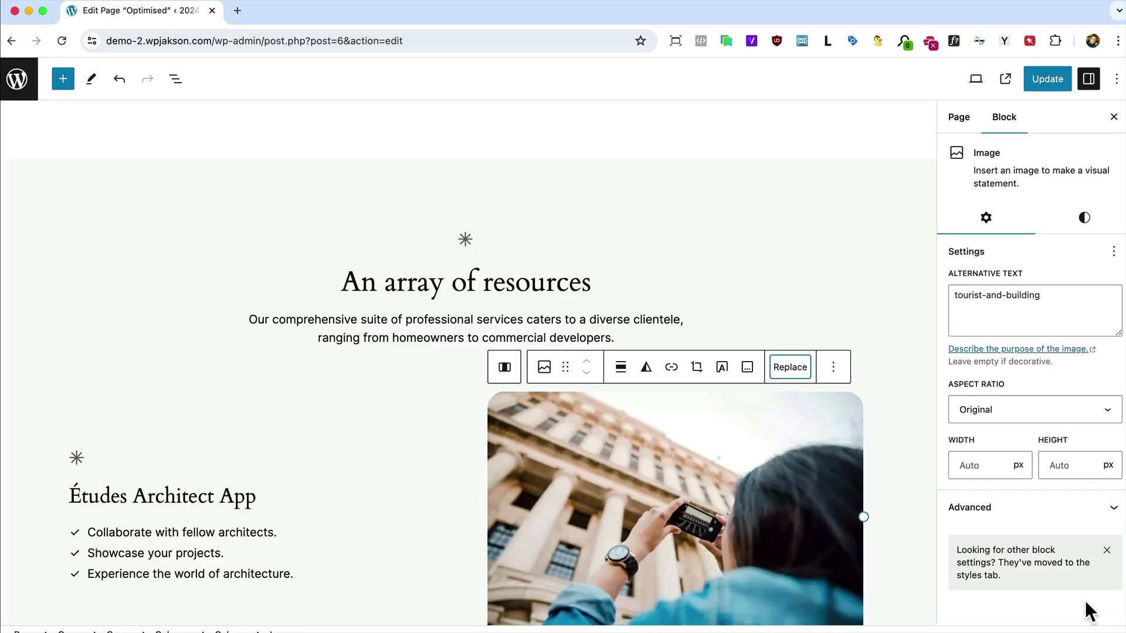
# Step: Replace the windows image with windows_cropped, alt text 'windows', and update the page
pyautogui.click(399, 517)
pyautogui.click(377, 346)
pyautogui.click(387, 372)
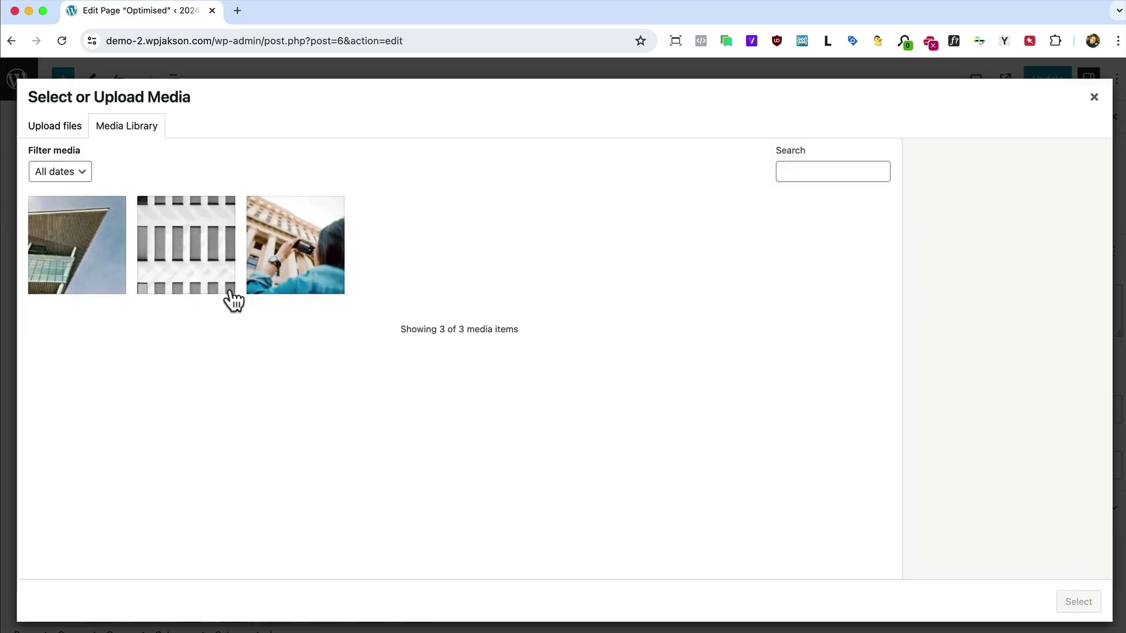
pyautogui.click(184, 270)
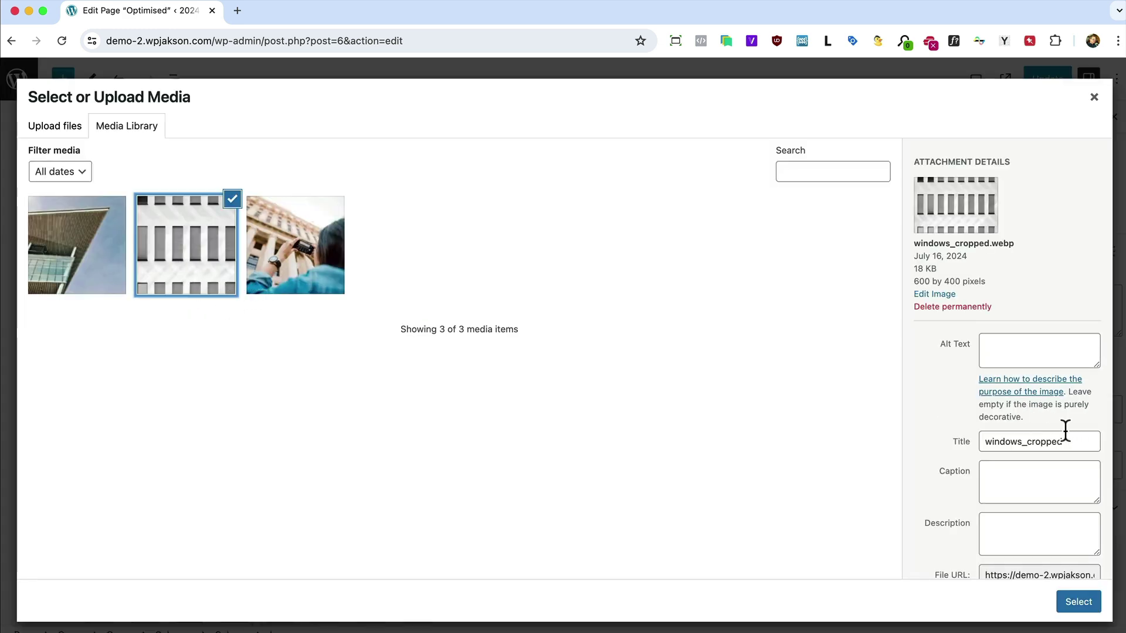
pyautogui.moveTo(1063, 441); pyautogui.dragTo(1050, 441)
pyautogui.click(1050, 441)
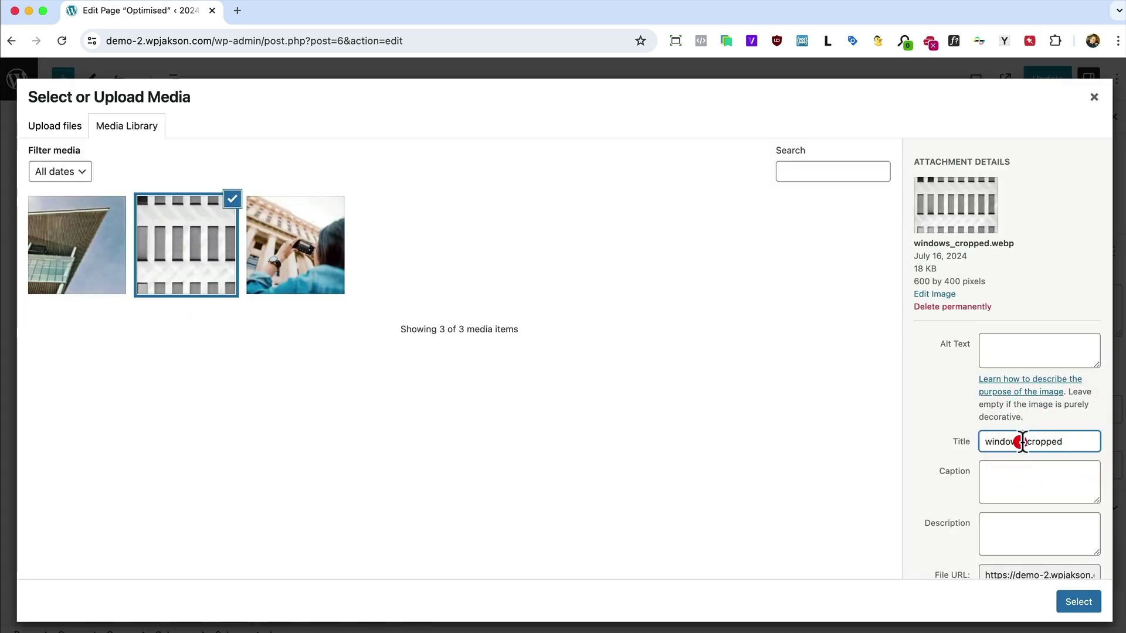
pyautogui.click(1021, 363)
pyautogui.write('windows')
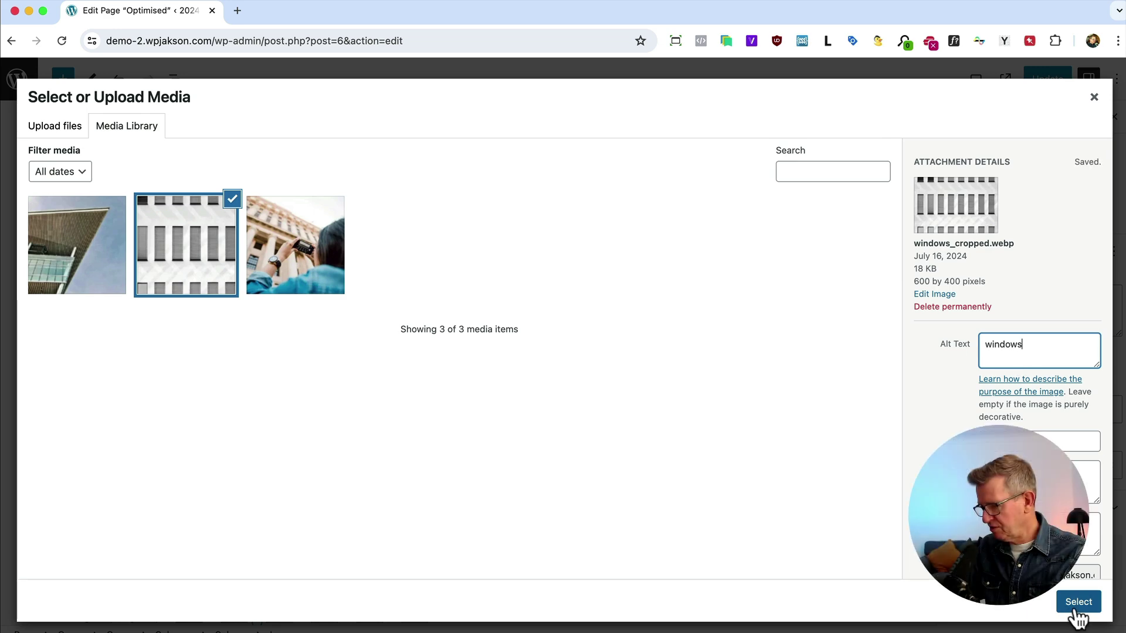
pyautogui.click(1078, 604)
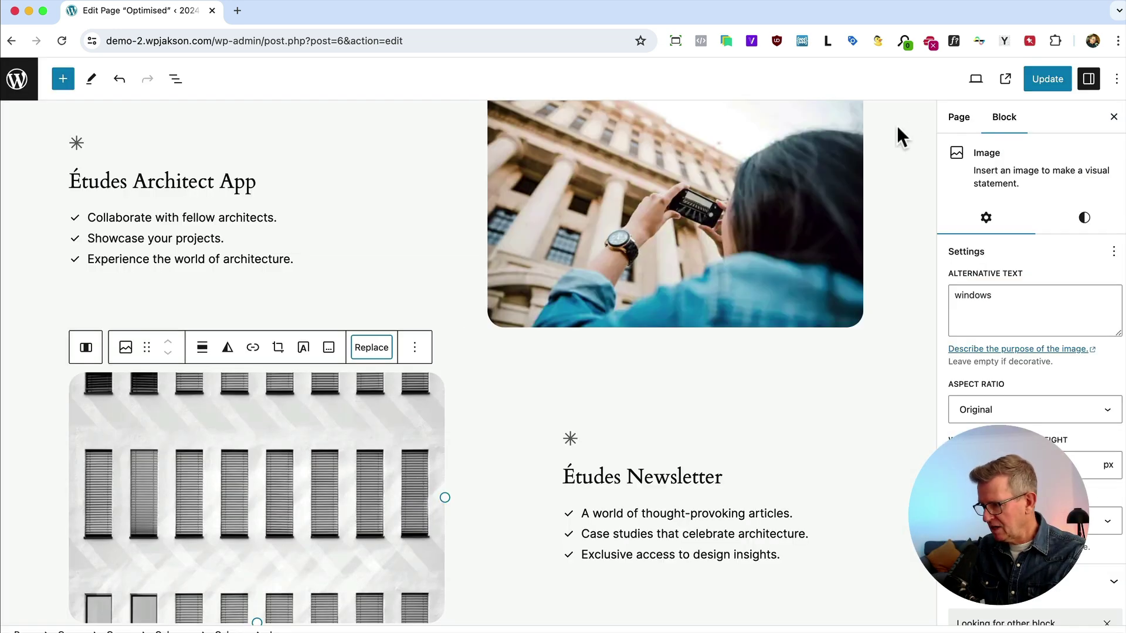
pyautogui.click(1041, 73)
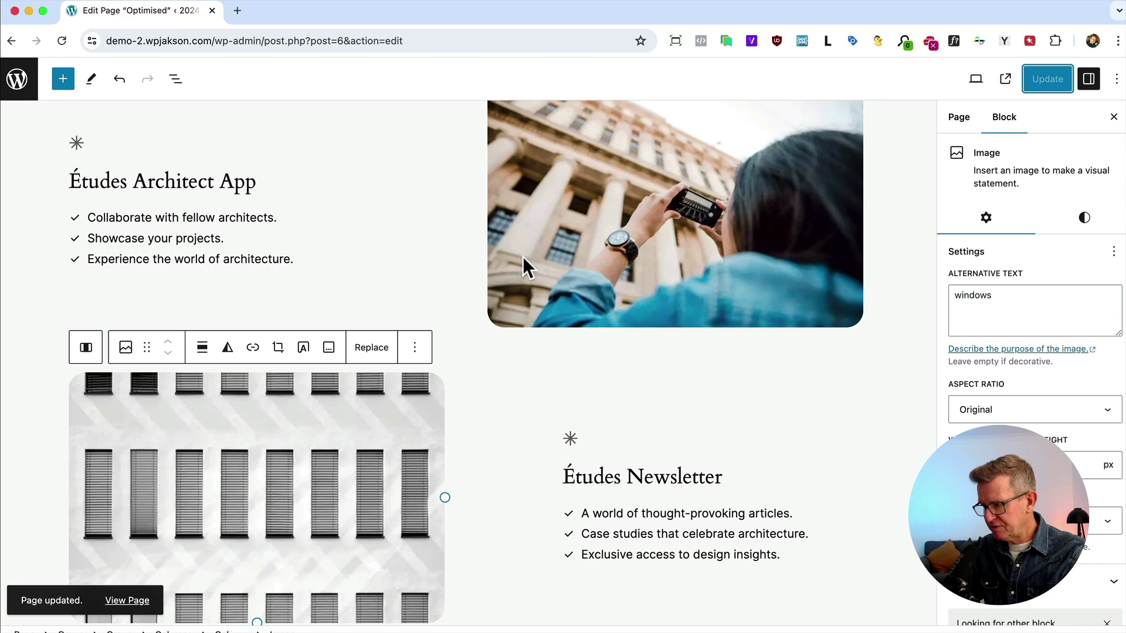
# Step: Purge the 2024 Theme 2 site cache from Cloudways Application Settings
pyautogui.press('super+Tab')
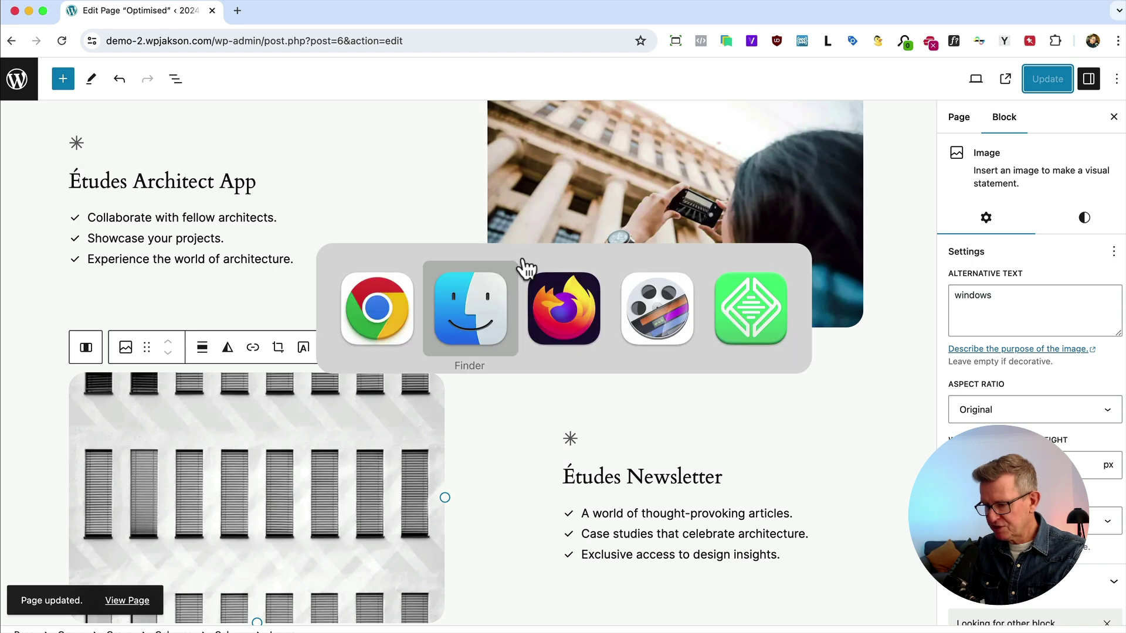
pyautogui.click(379, 334)
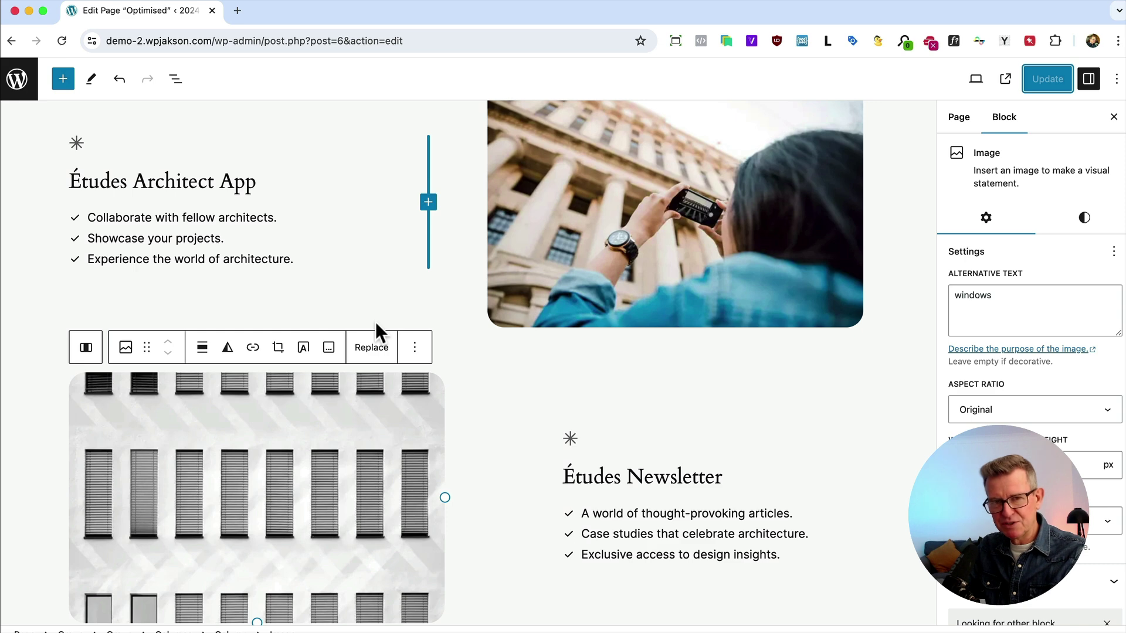
pyautogui.press('super+Tab')
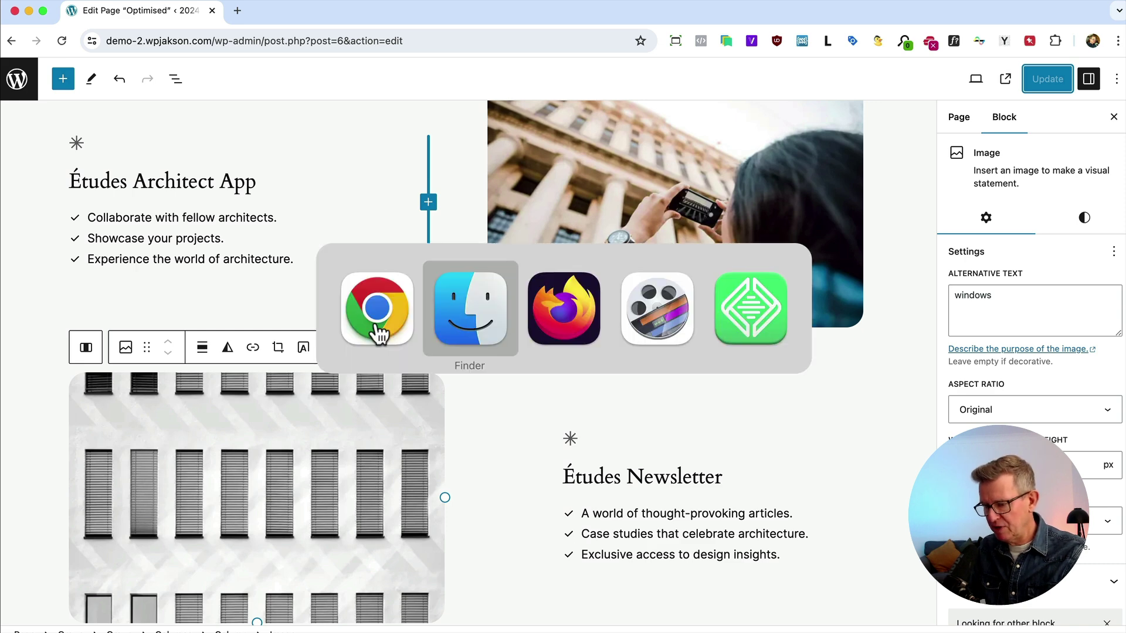
pyautogui.click(370, 309)
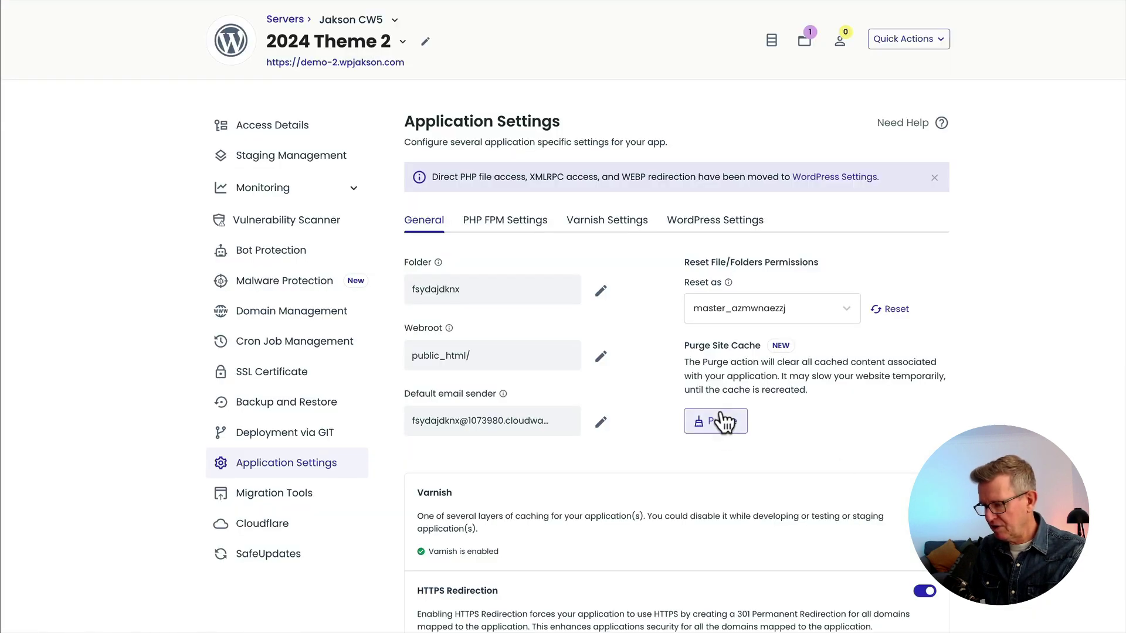
pyautogui.doubleClick(721, 431)
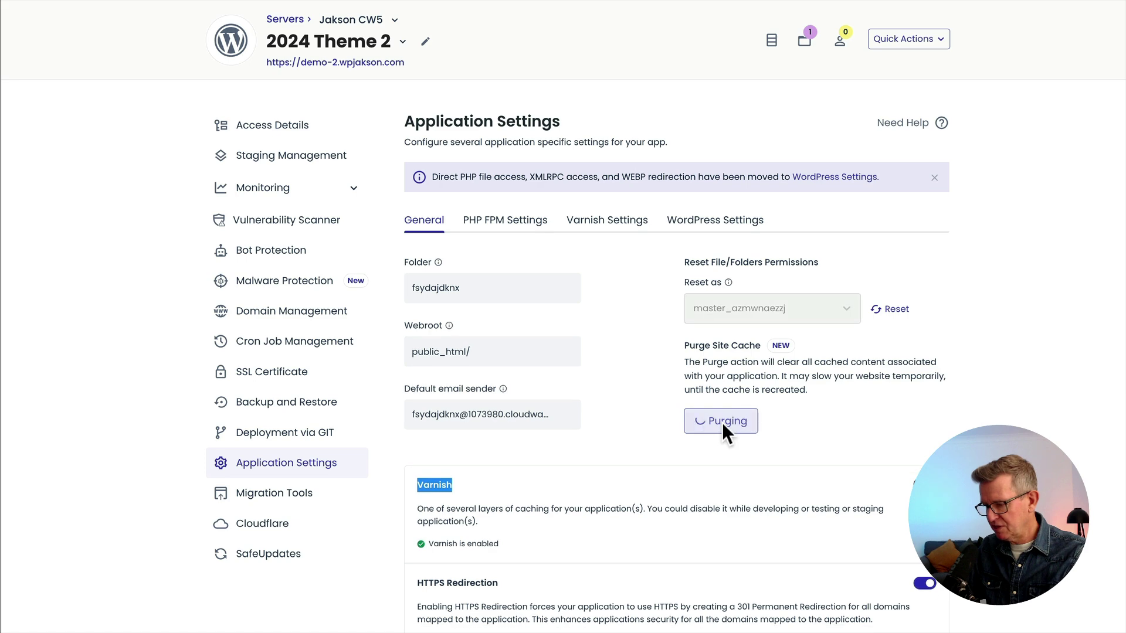
pyautogui.press('super+Tab')
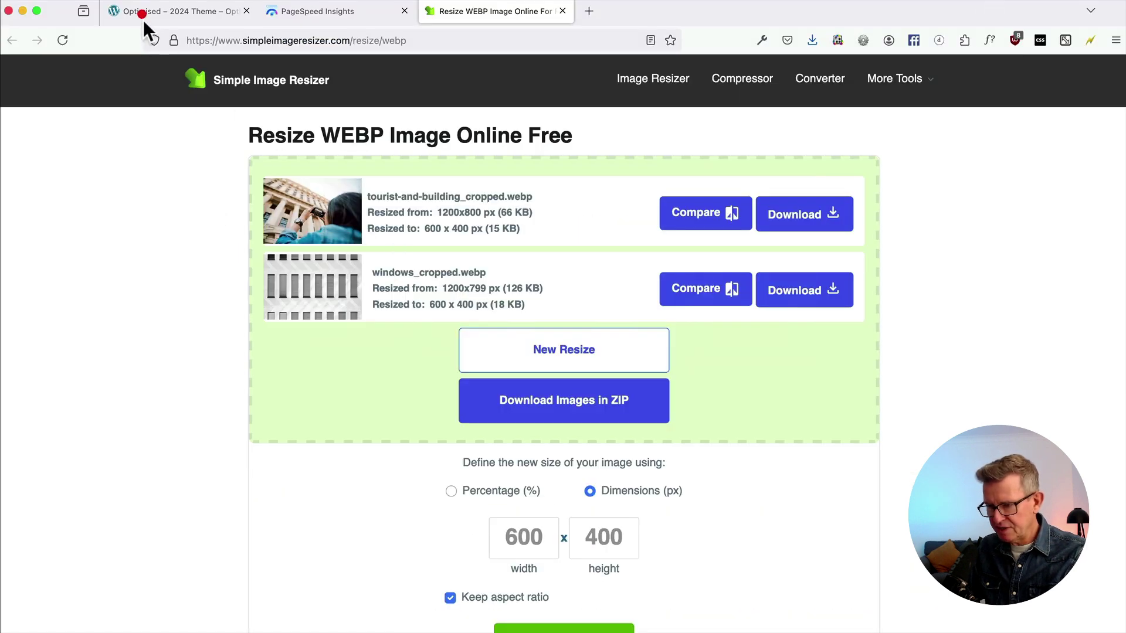
# Step: Reload the Optimised page with DevTools Network open and filter to its three font requests
pyautogui.click(142, 13)
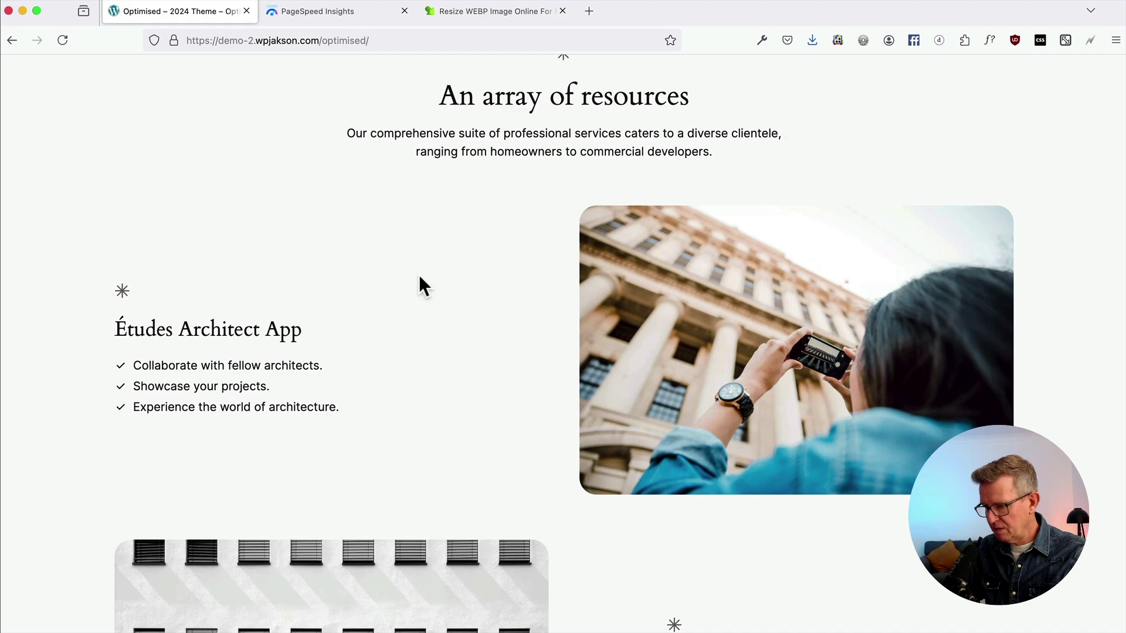
pyautogui.scroll(20, 692, 330)
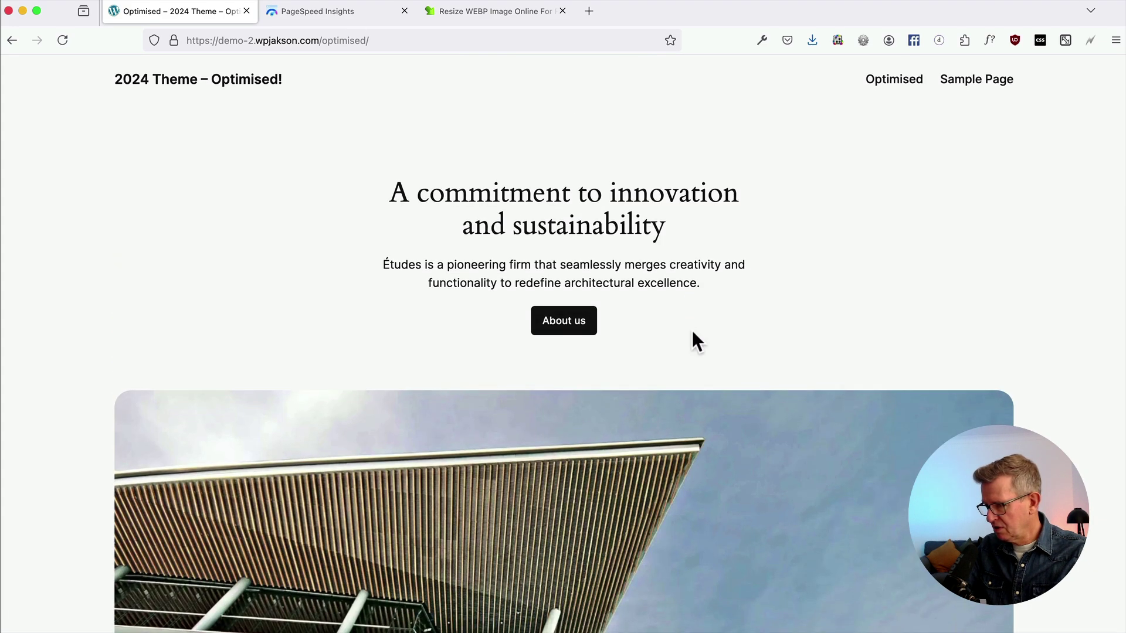
pyautogui.press('super+alt+i')
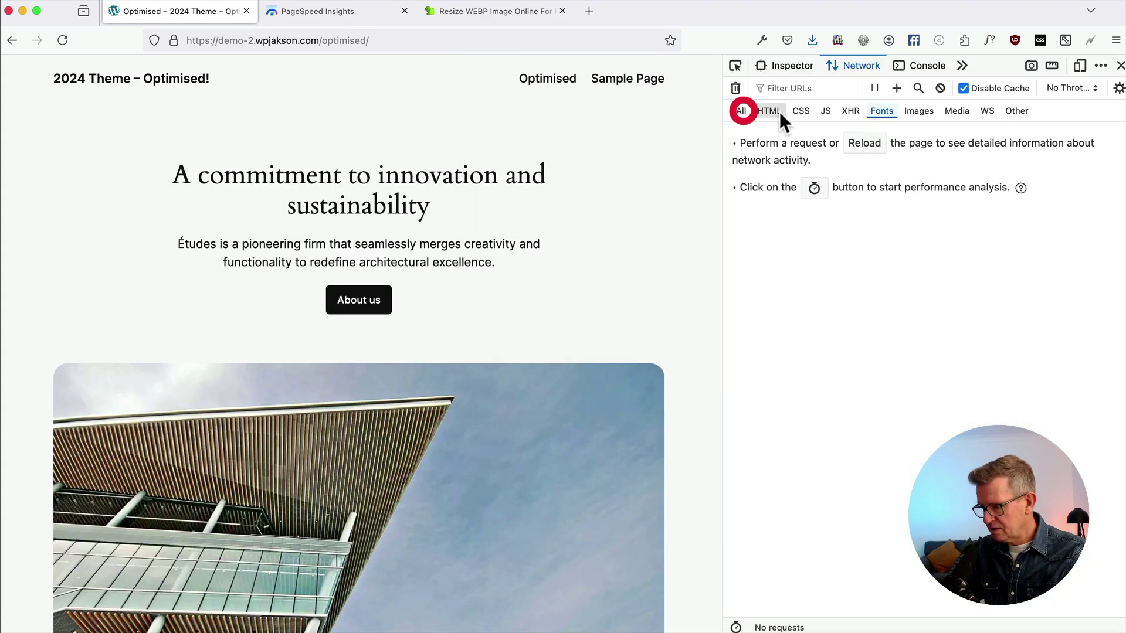
pyautogui.click(742, 111)
pyautogui.moveTo(721, 125); pyautogui.dragTo(807, 163)
pyautogui.press('super+r')
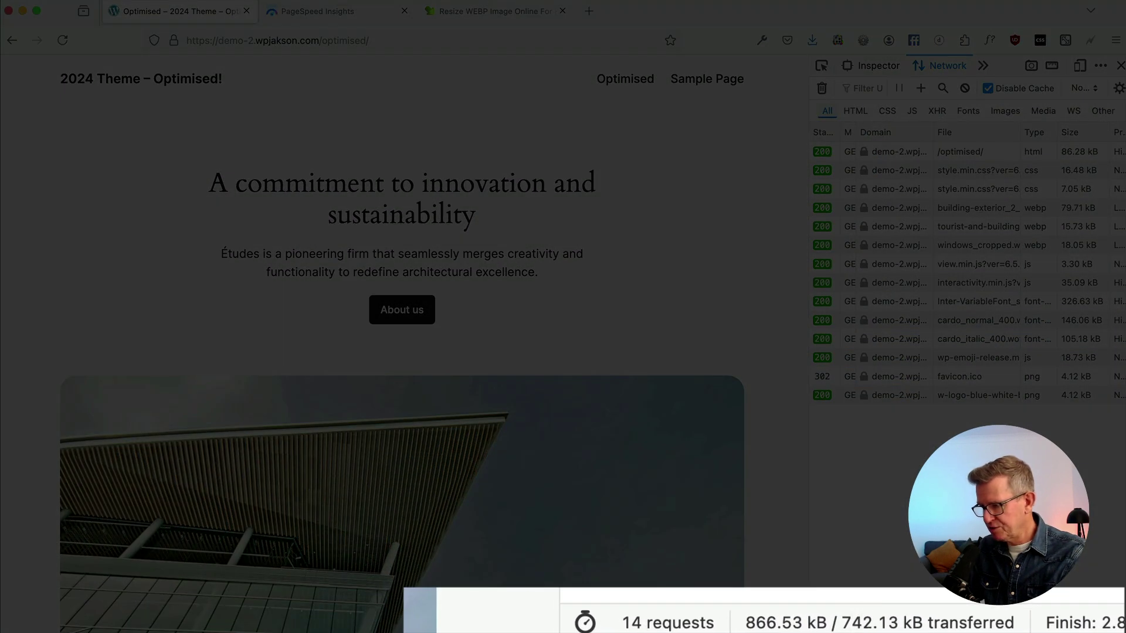
pyautogui.click(967, 111)
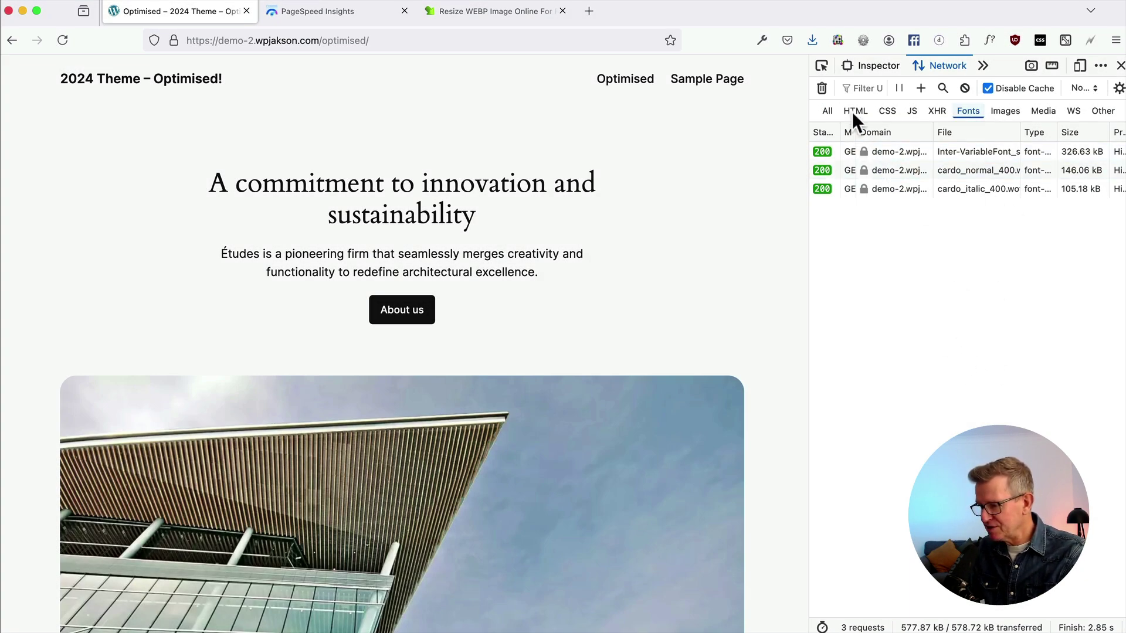
pyautogui.click(864, 66)
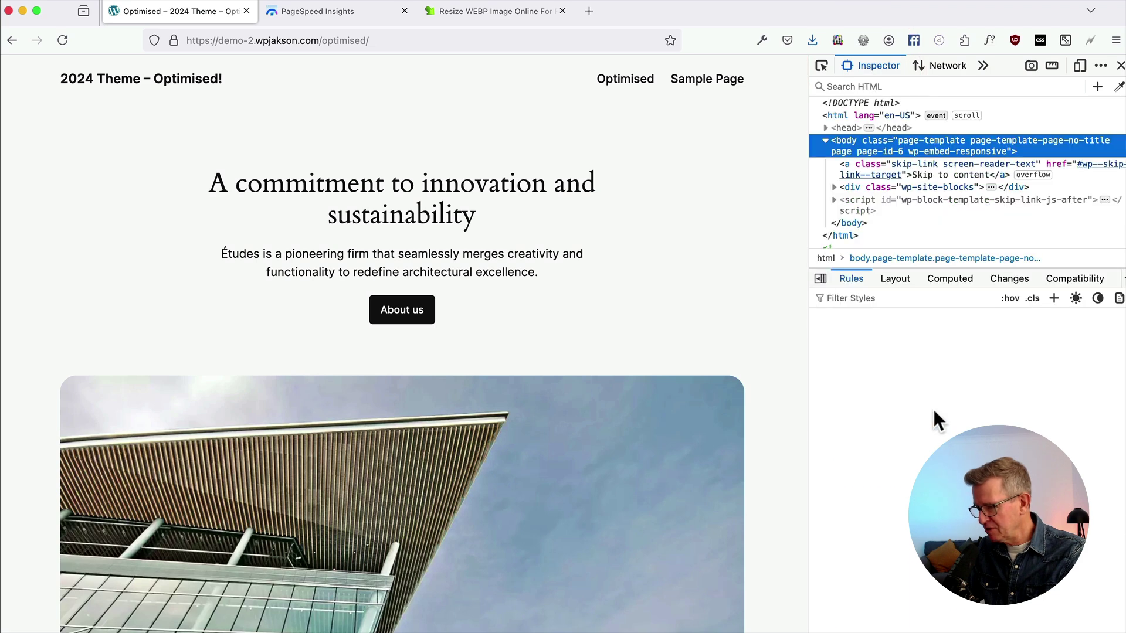
# Step: List all page fonts in the Inspector's Fonts panel: Cardo, Cardo Italic and Inter
pyautogui.moveTo(807, 267); pyautogui.dragTo(756, 271)
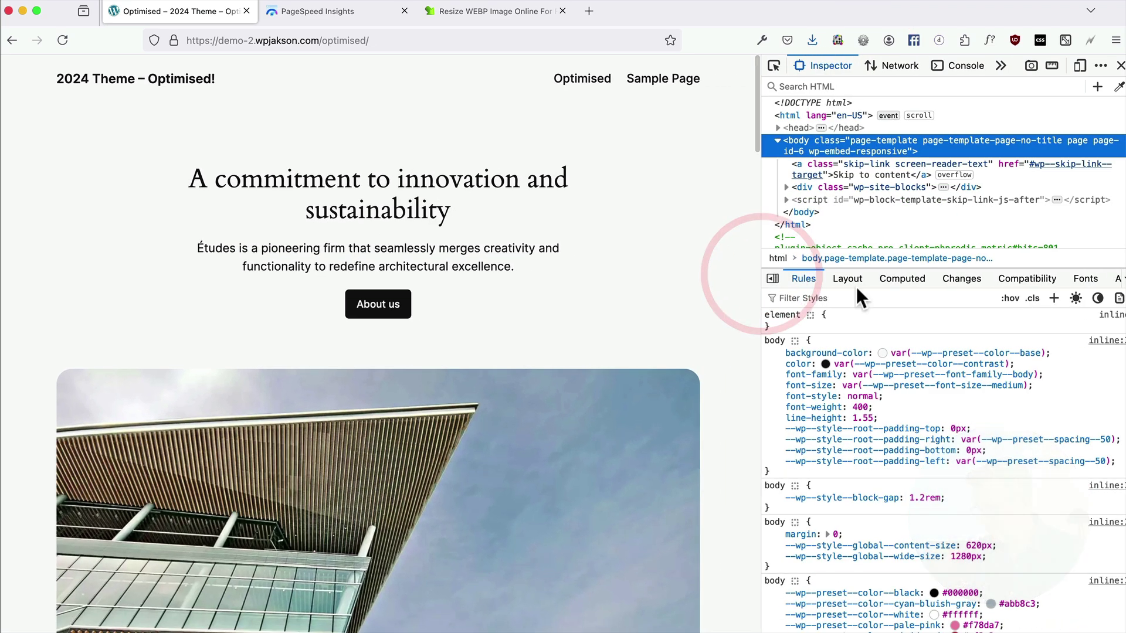
pyautogui.click(1087, 278)
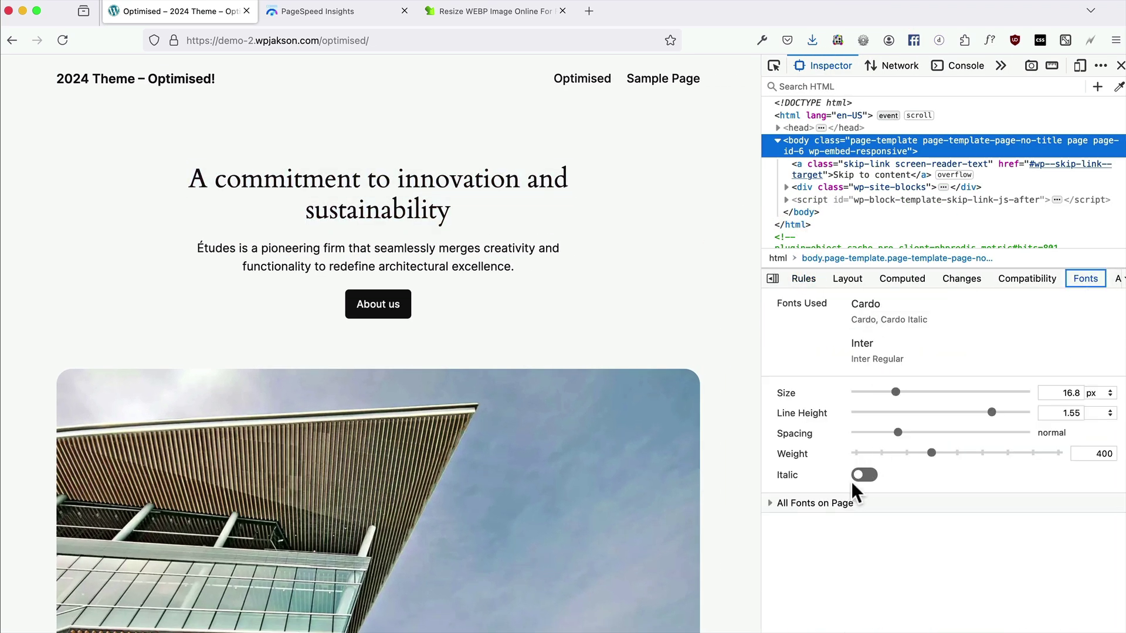
pyautogui.click(852, 503)
pyautogui.scroll(-4, 934, 535)
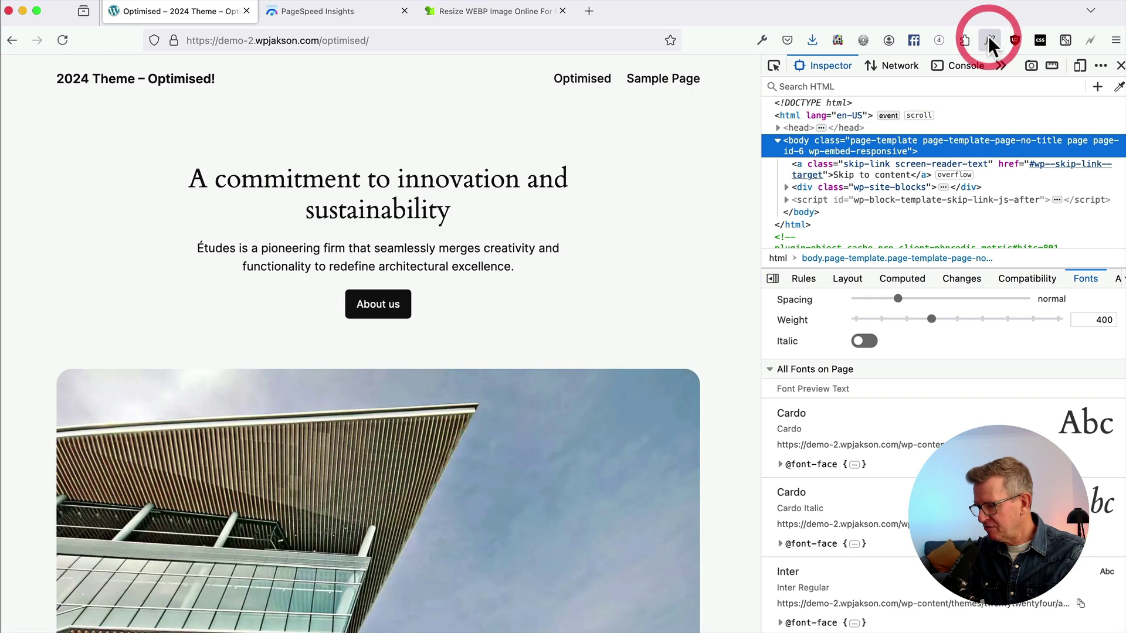
# Step: Identify with WhatFont the fonts of the menu, site title, intro text, headings and descriptions
pyautogui.click(991, 41)
pyautogui.click(581, 79)
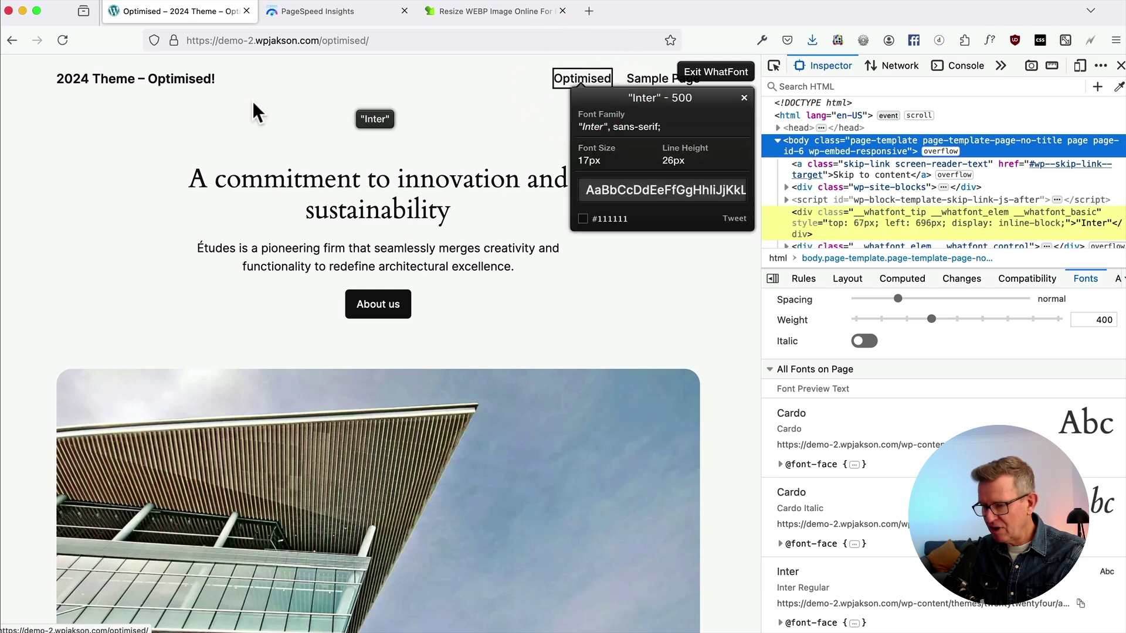
pyautogui.click(188, 81)
pyautogui.click(463, 252)
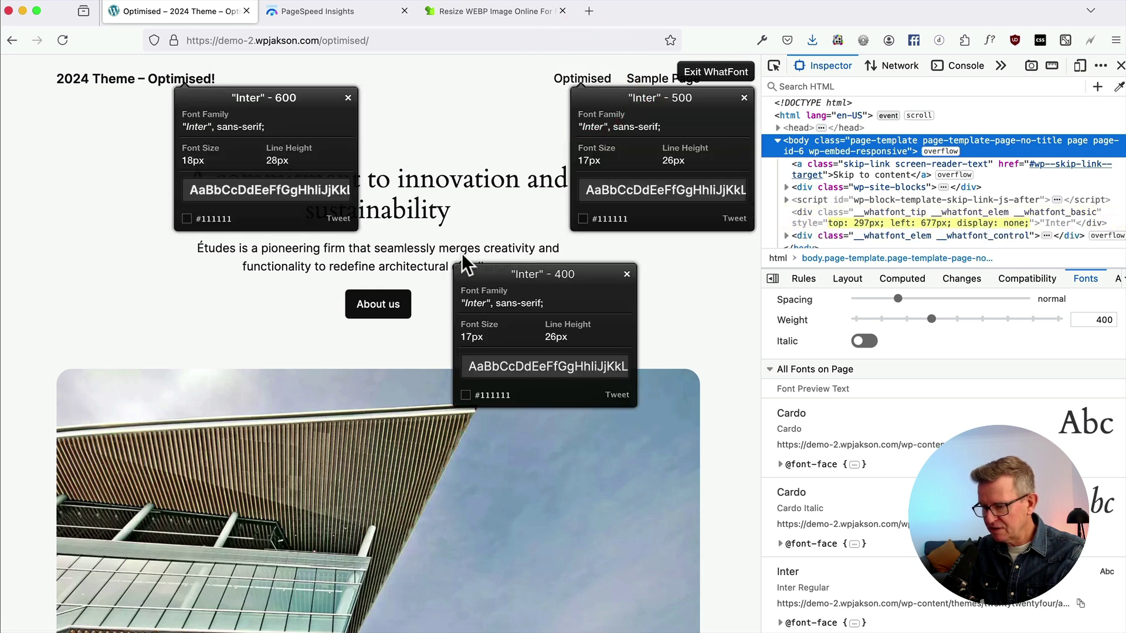
pyautogui.scroll(-10, 399, 282)
pyautogui.click(332, 346)
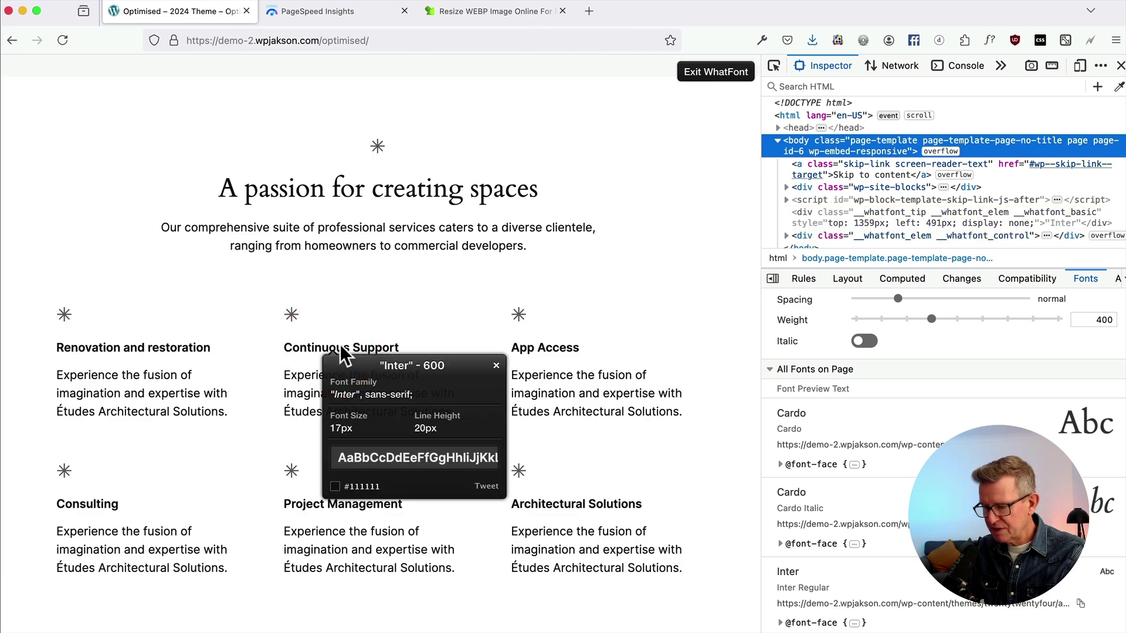
pyautogui.click(537, 342)
pyautogui.scroll(-8, 537, 342)
pyautogui.click(309, 94)
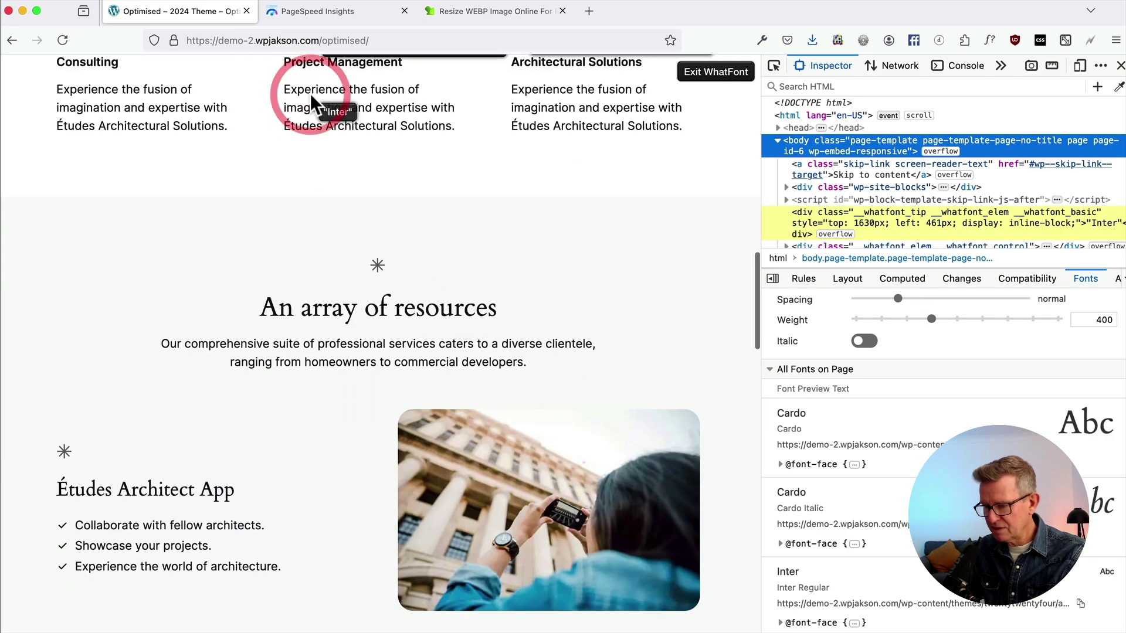
pyautogui.scroll(15, 529, 255)
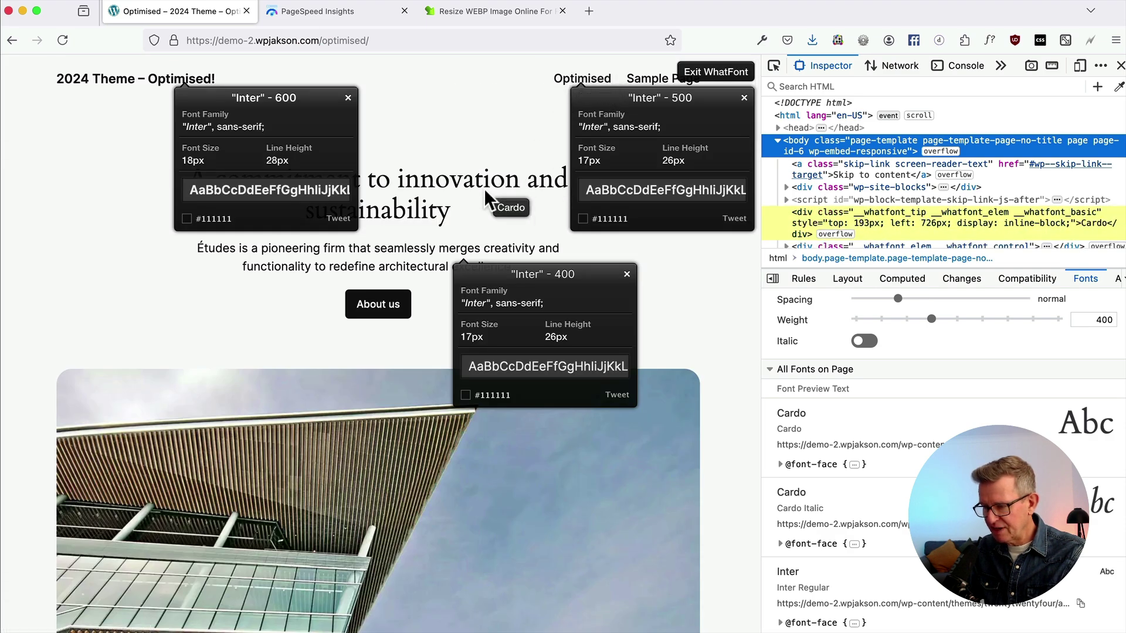
pyautogui.scroll(-12, 485, 192)
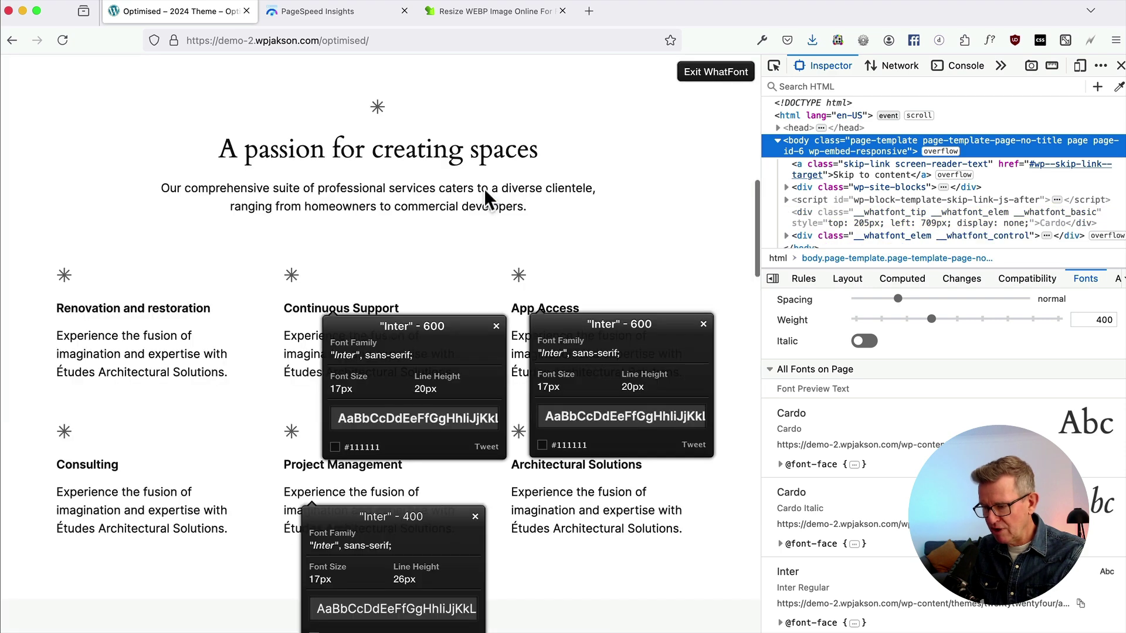
pyautogui.scroll(12, 484, 189)
pyautogui.click(722, 71)
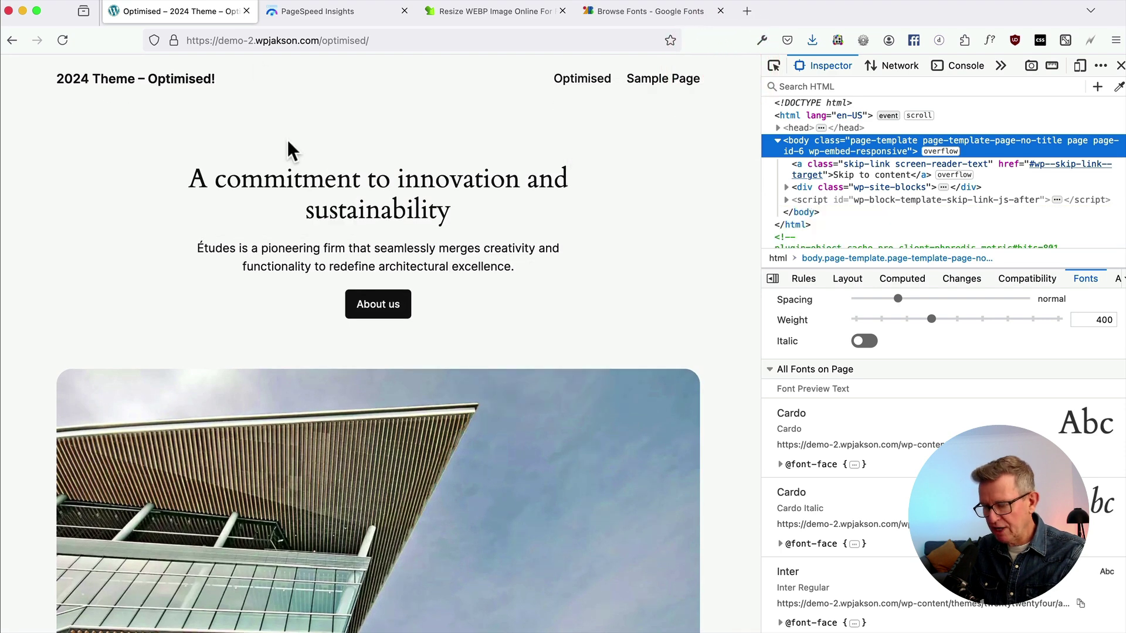
# Step: Search Google Fonts for 'cardo' to open Cardo's specimen page, then return to WordPress
pyautogui.click(627, 13)
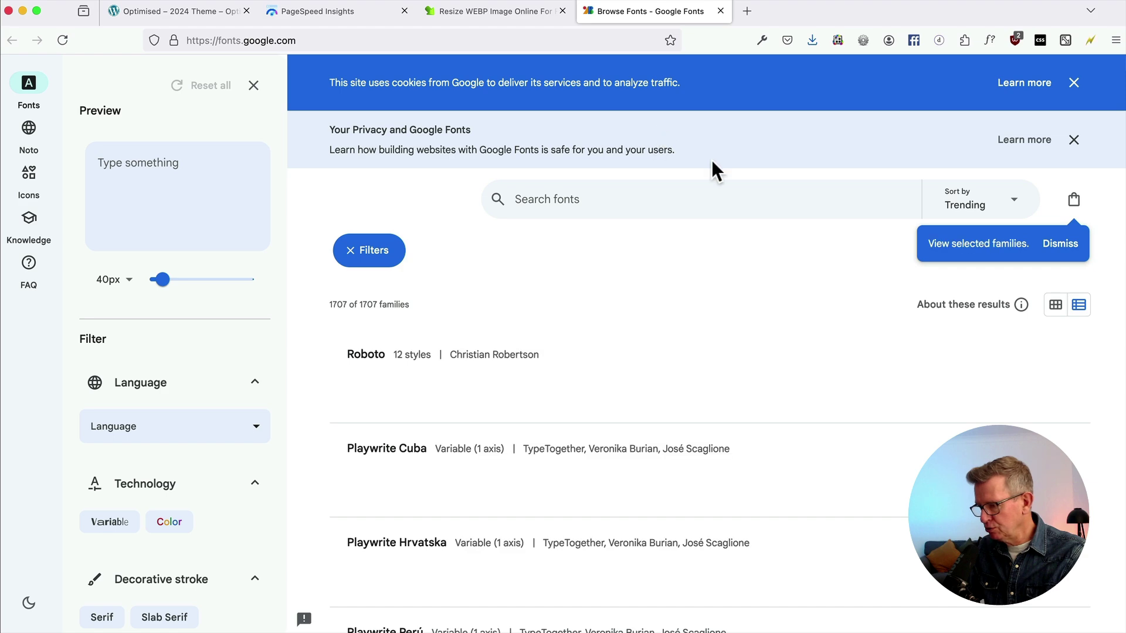
pyautogui.click(542, 200)
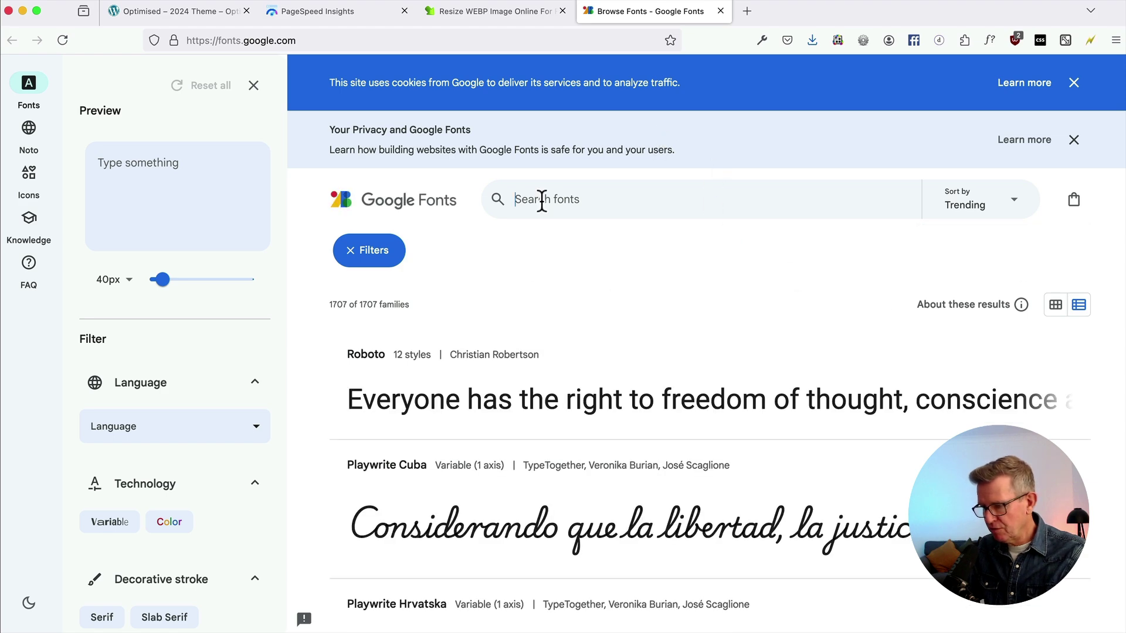
pyautogui.click(1071, 84)
pyautogui.click(598, 143)
pyautogui.write('cardo')
pyautogui.press('Return')
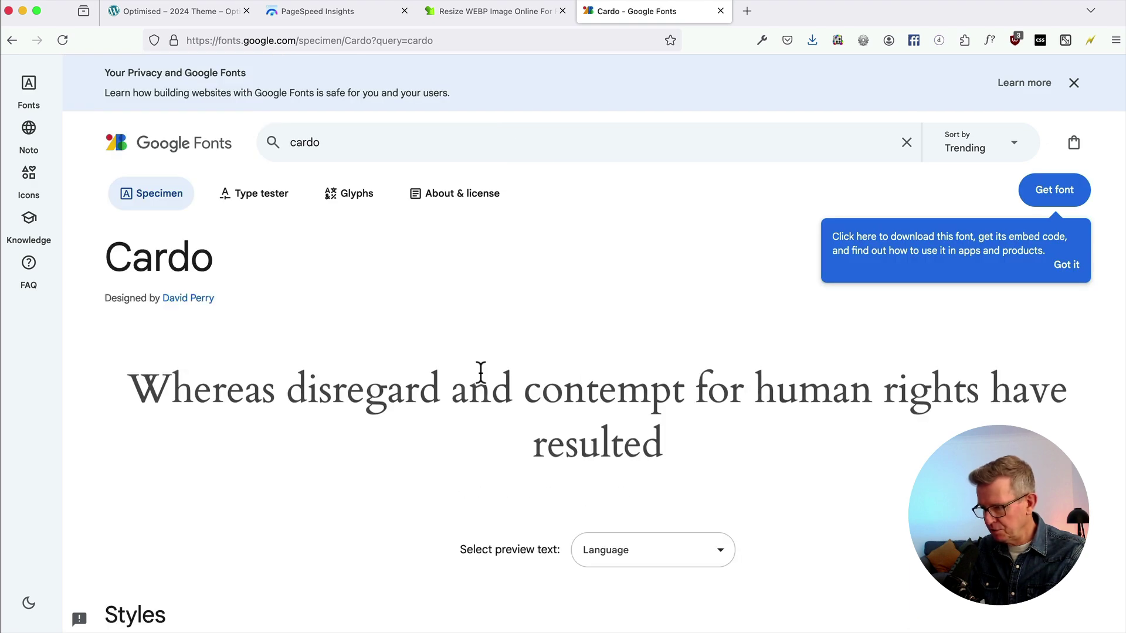
pyautogui.press('super+Tab')
# Step: Open the site editor's Styles > Typography panel showing Cardo, Inter and the system fonts
pyautogui.click(503, 307)
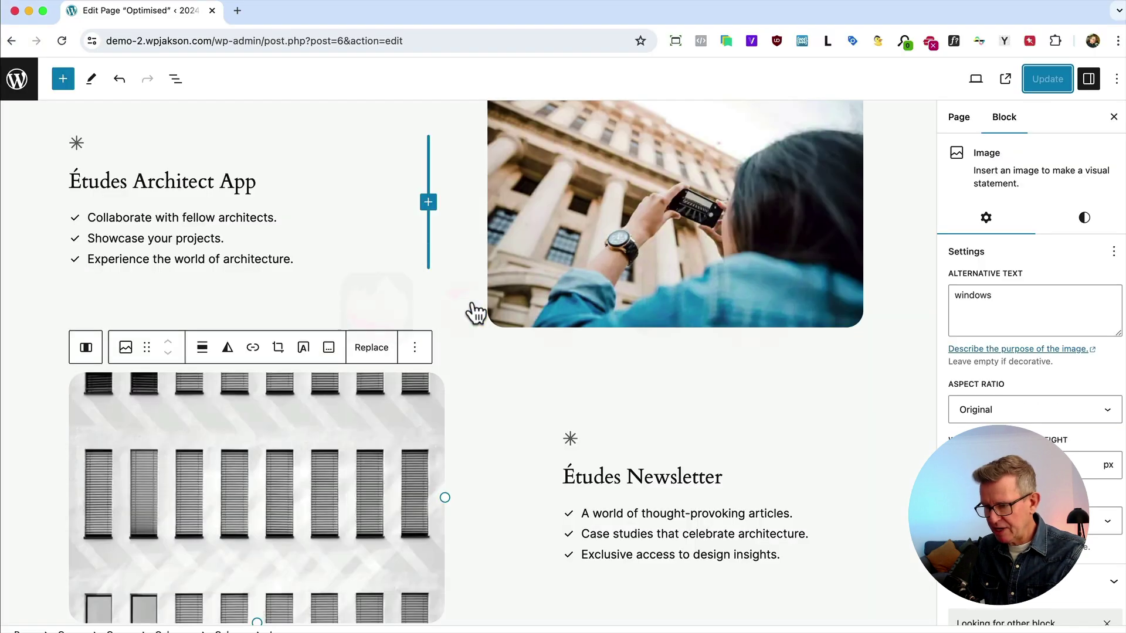
pyautogui.click(22, 83)
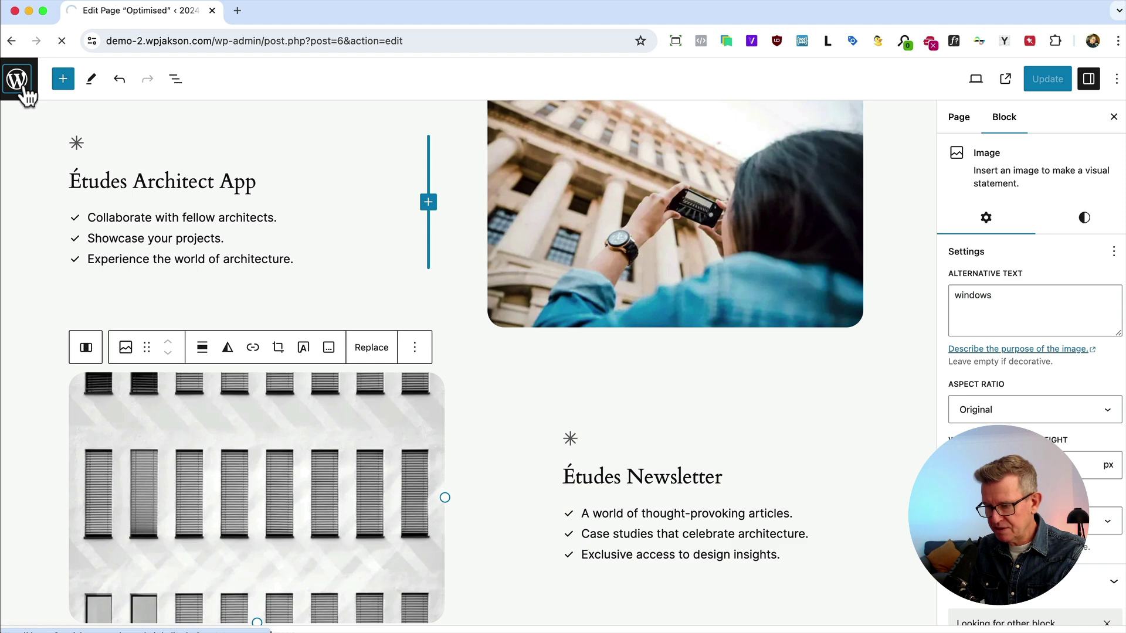
pyautogui.click(126, 310)
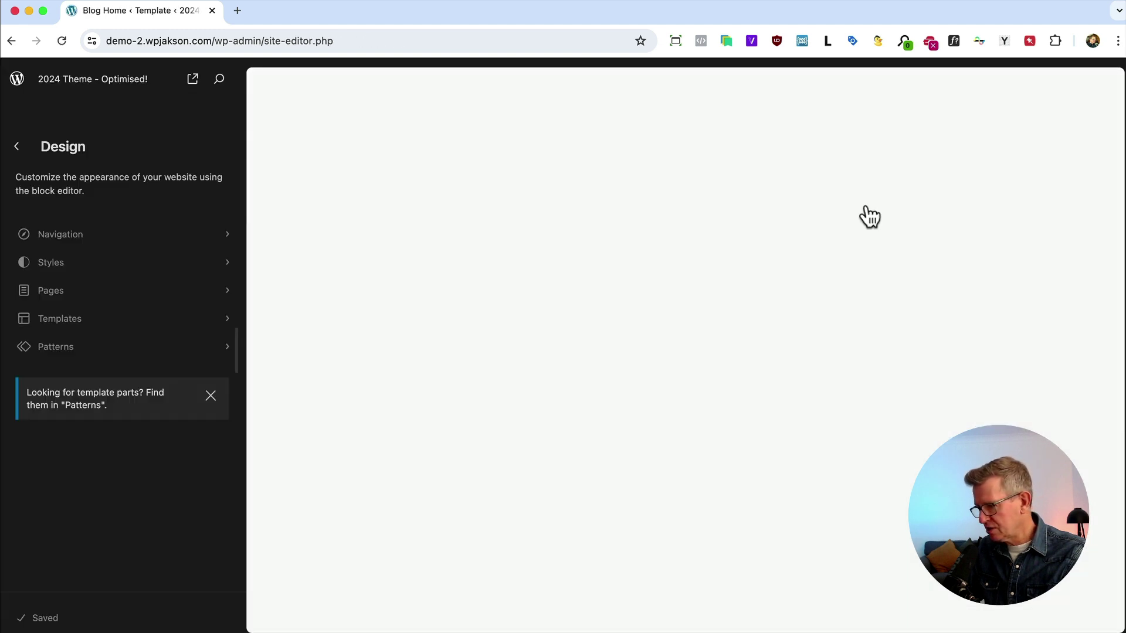
pyautogui.click(902, 207)
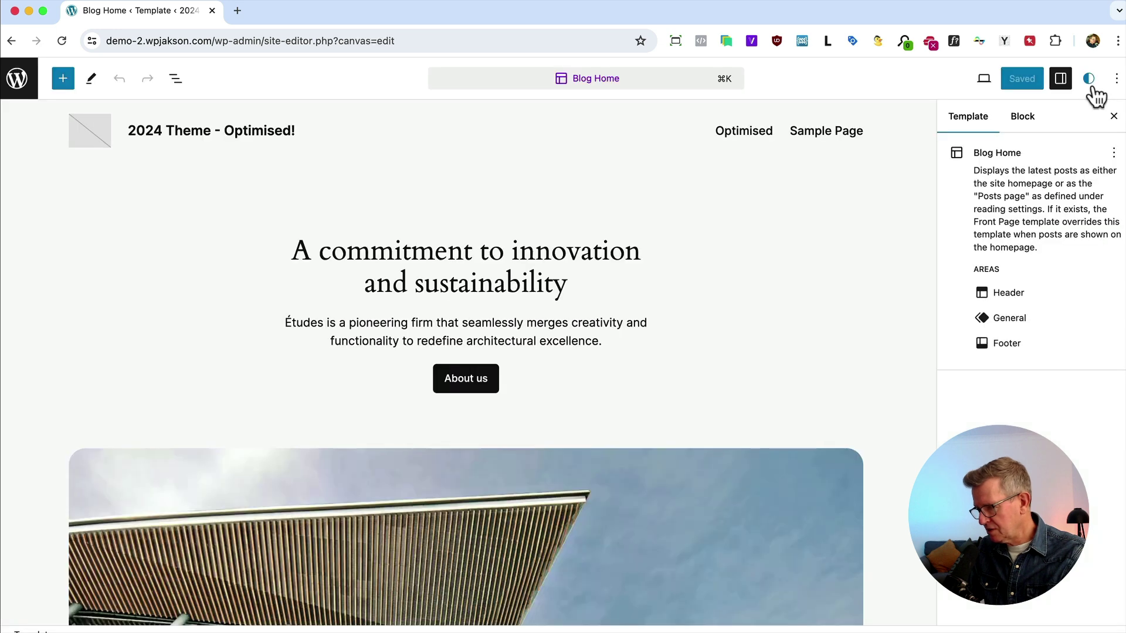
pyautogui.click(1089, 79)
pyautogui.click(1005, 322)
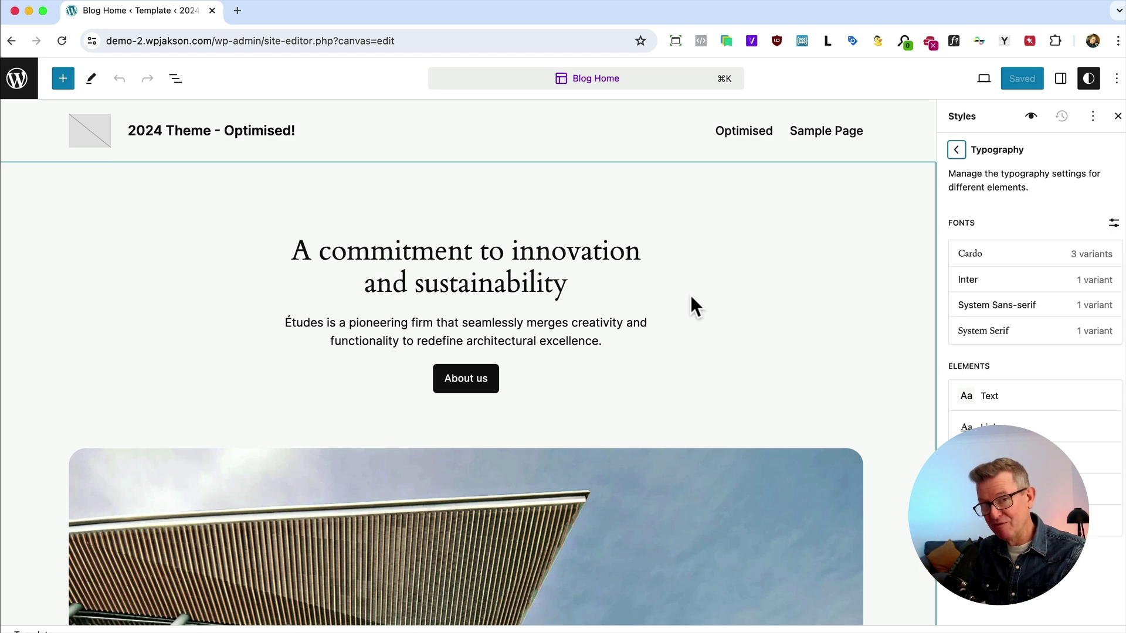
# Step: Add Cardo to the Google Fonts selection and open its css2 stylesheet URL in a new tab
pyautogui.press('super+Tab')
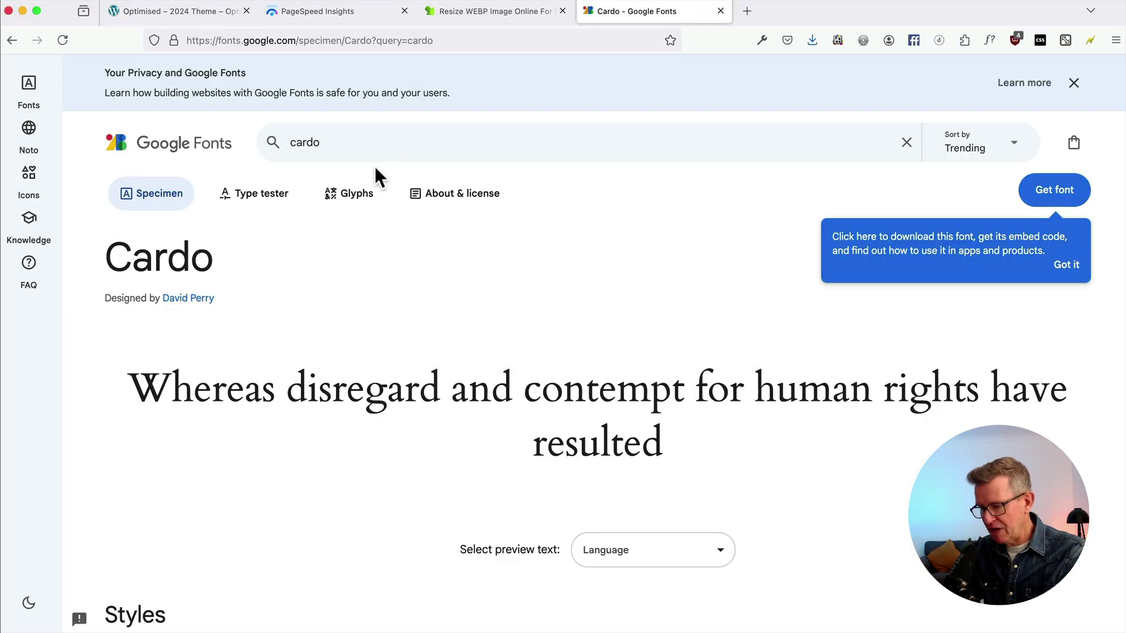
pyautogui.click(1035, 197)
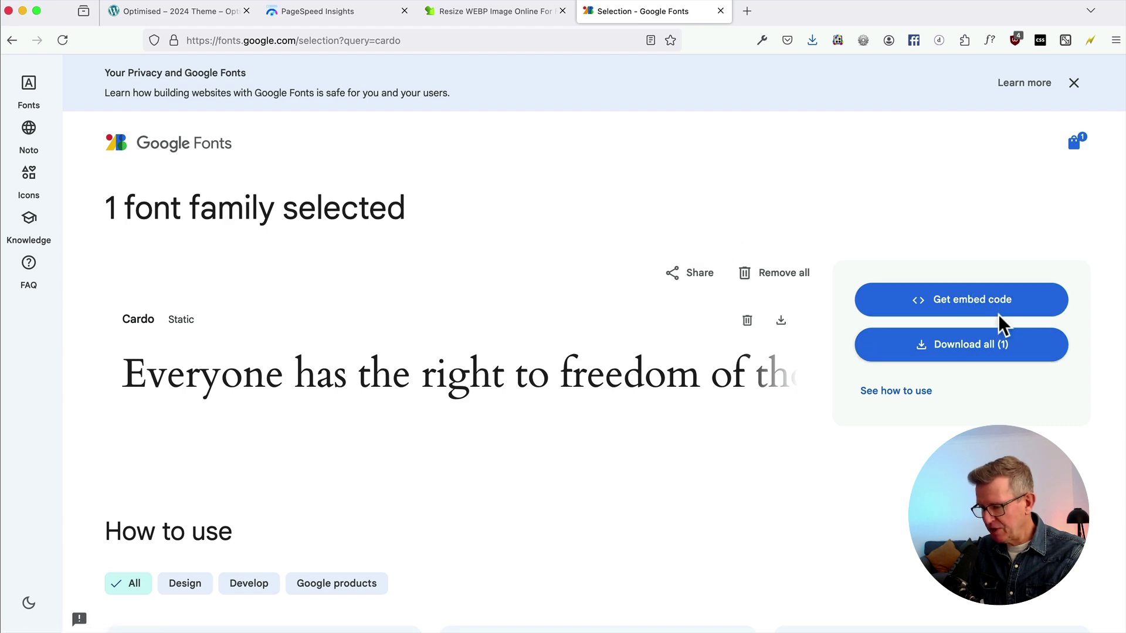
pyautogui.click(963, 307)
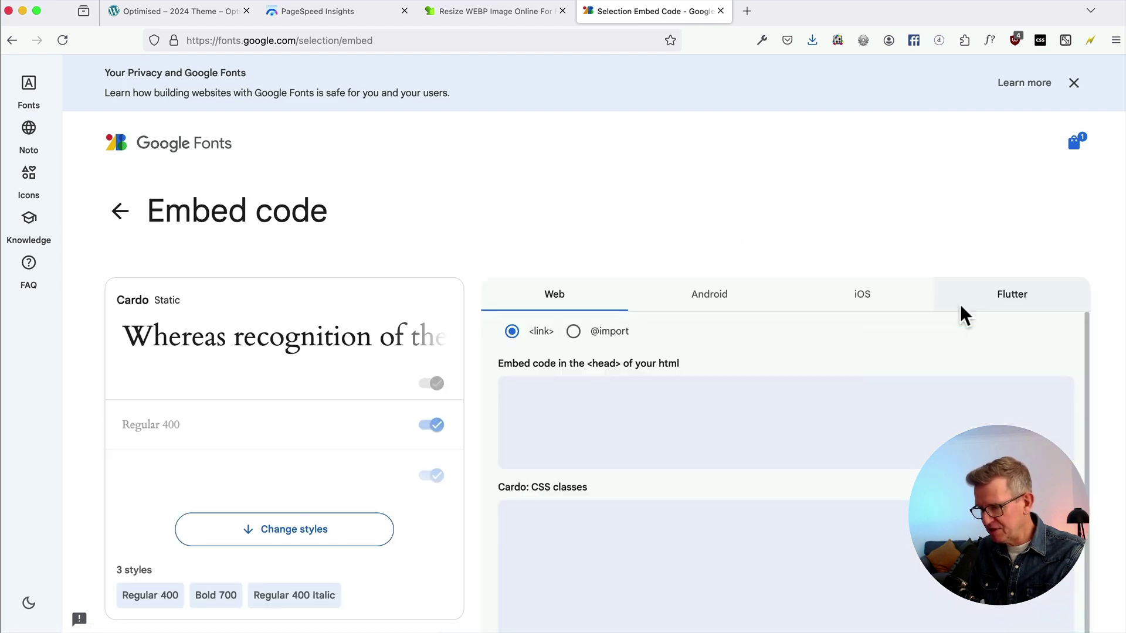
pyautogui.scroll(-2, 567, 322)
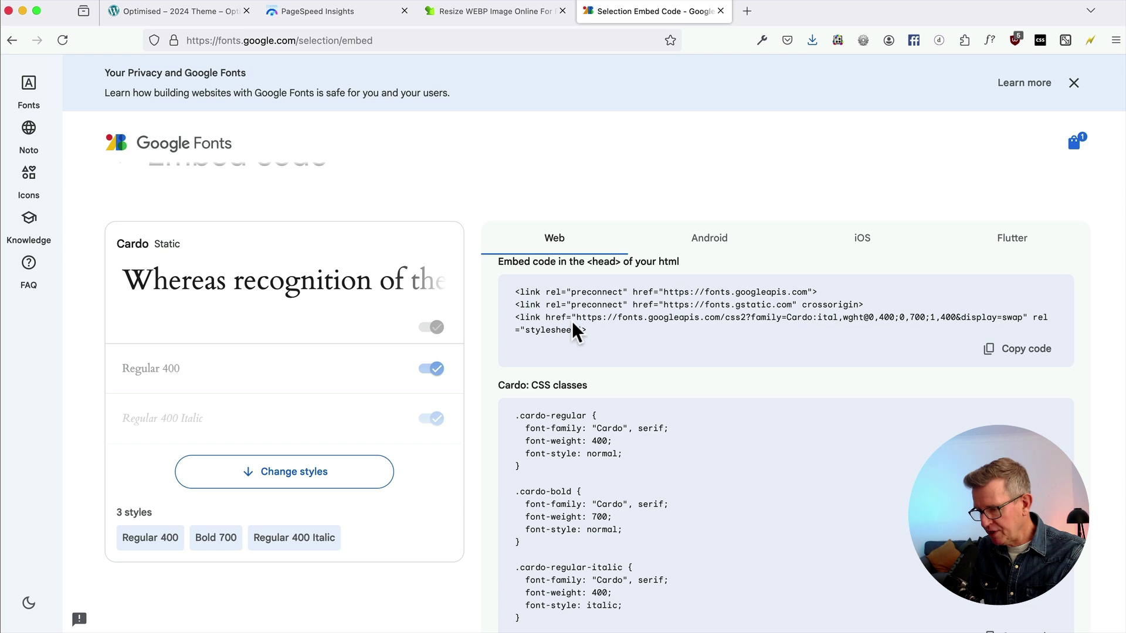
pyautogui.moveTo(575, 318); pyautogui.dragTo(1021, 316)
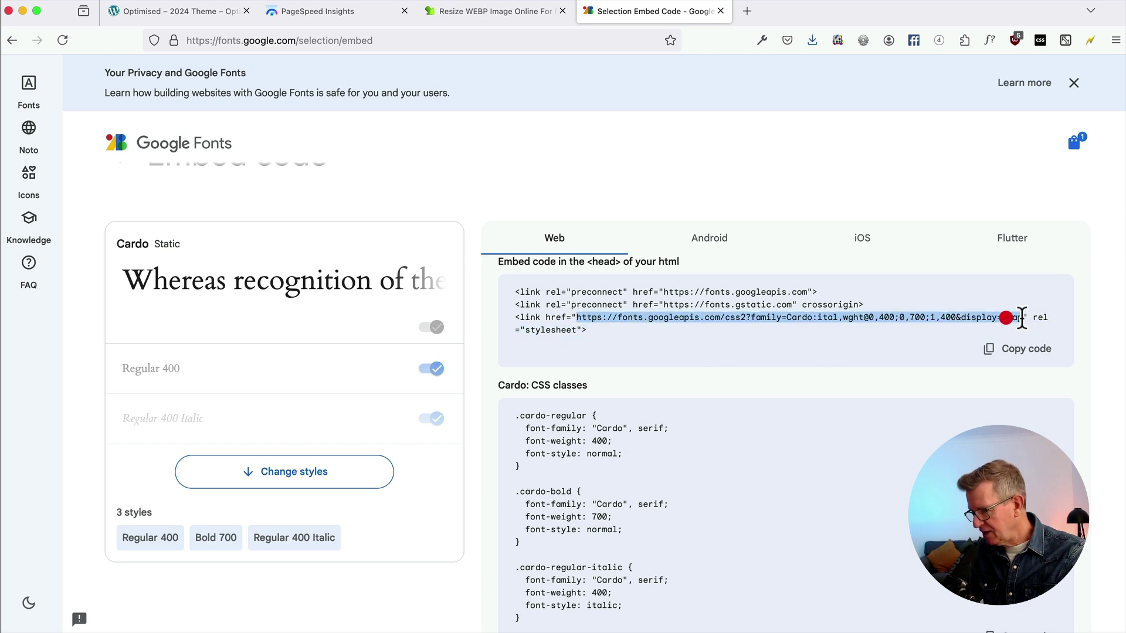
pyautogui.rightClick(720, 316)
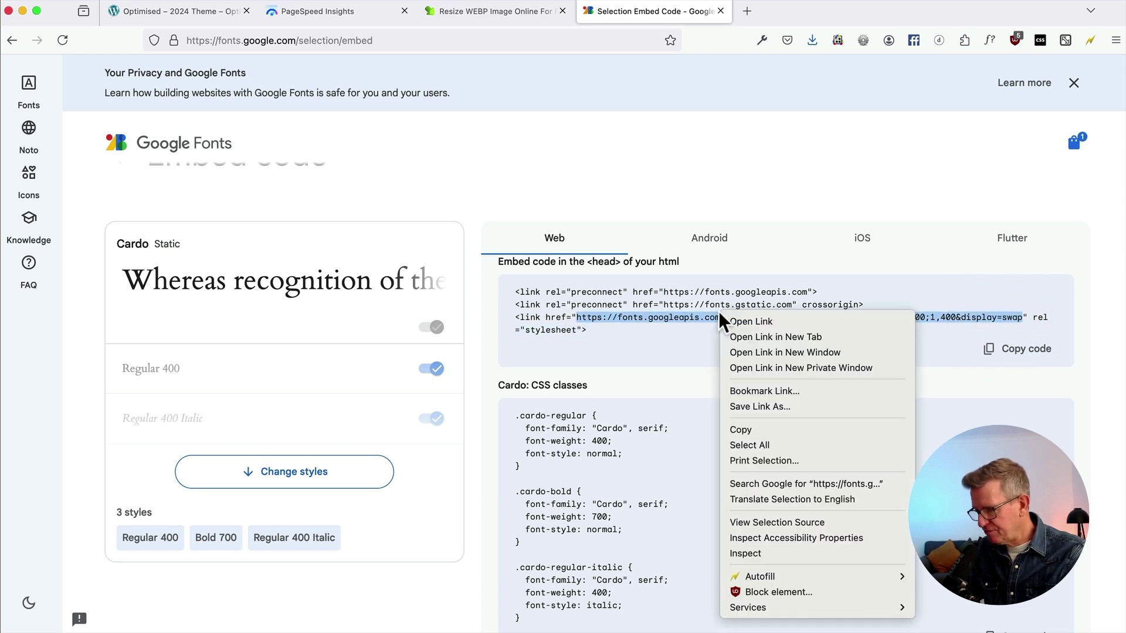
pyautogui.click(762, 337)
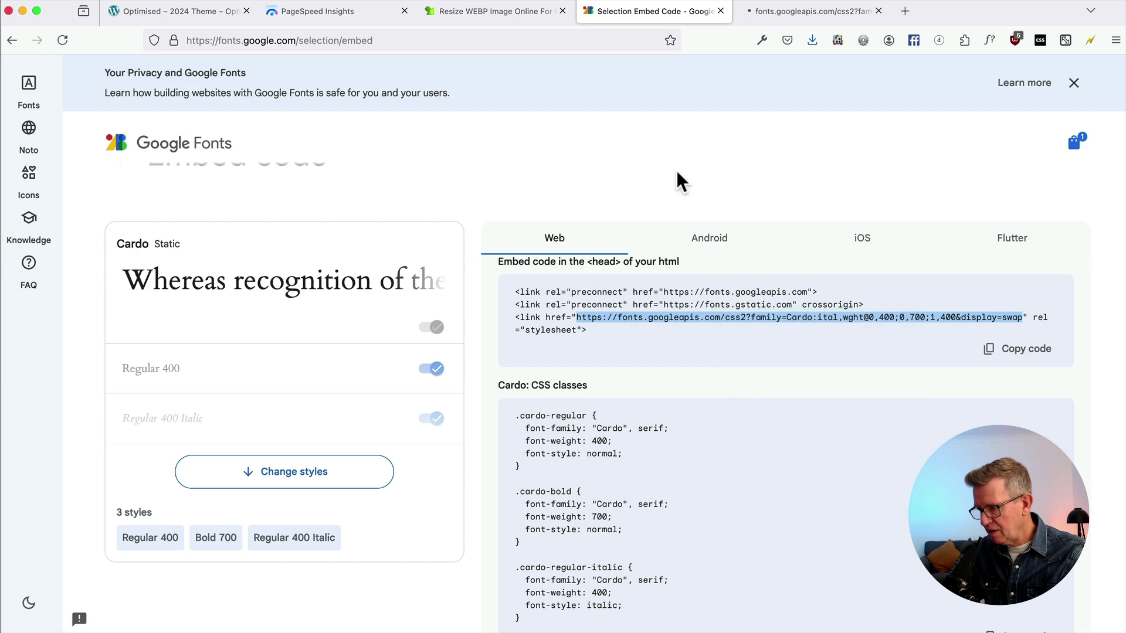
pyautogui.click(789, 12)
# Step: Open the latin regular 400 Cardo woff2 file URL from the stylesheet in a new tab
pyautogui.scroll(-1, 327, 317)
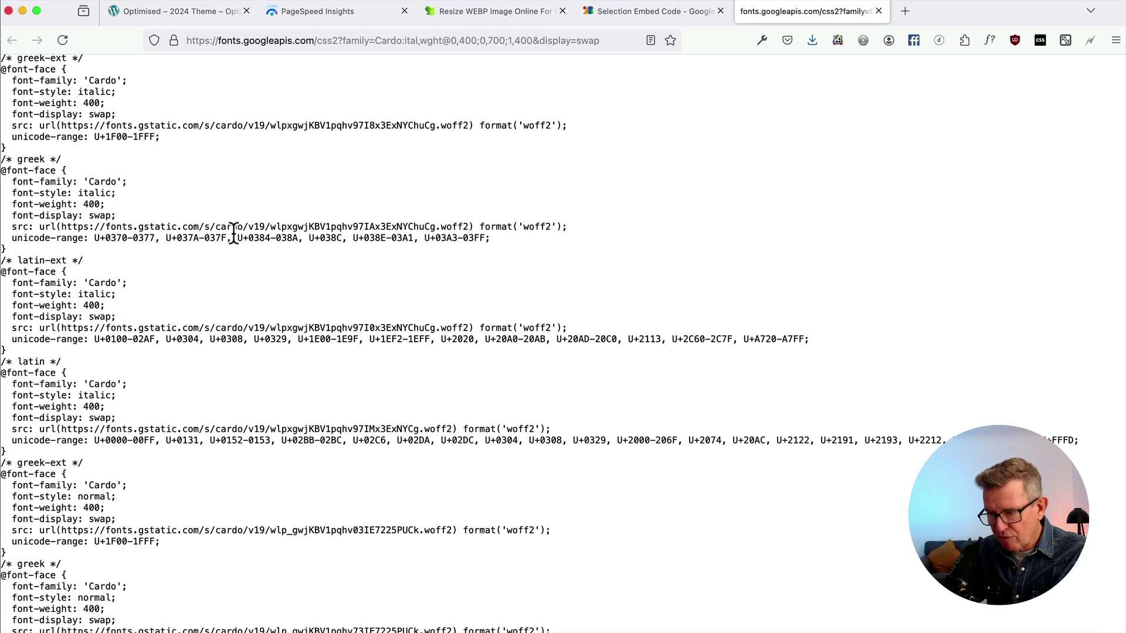
pyautogui.scroll(-5, 100, 111)
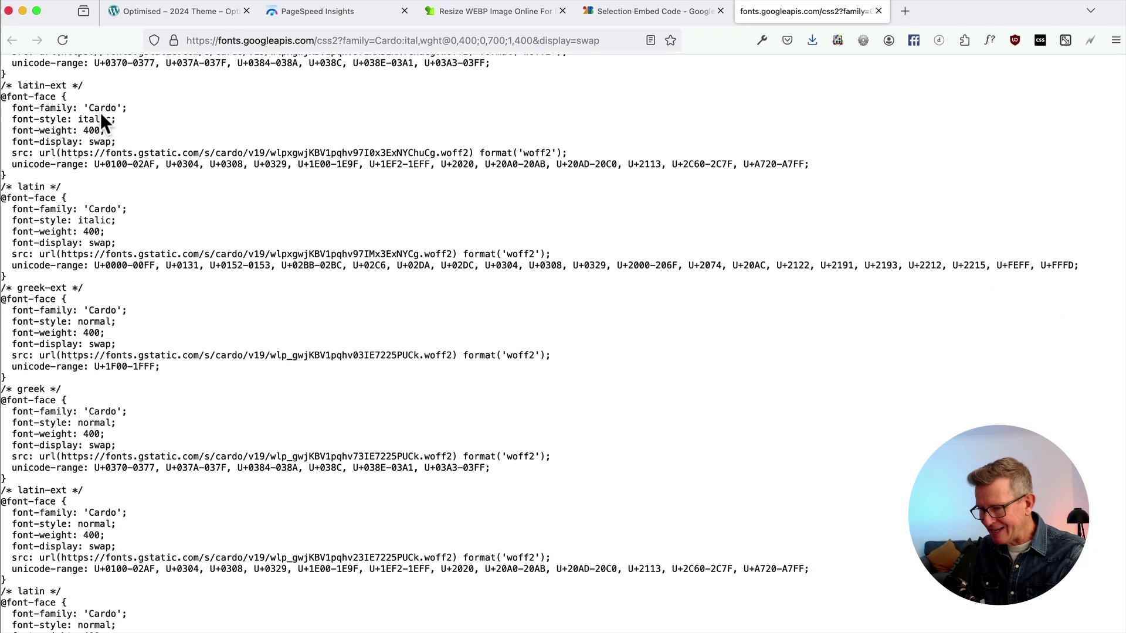
pyautogui.scroll(-5, 79, 407)
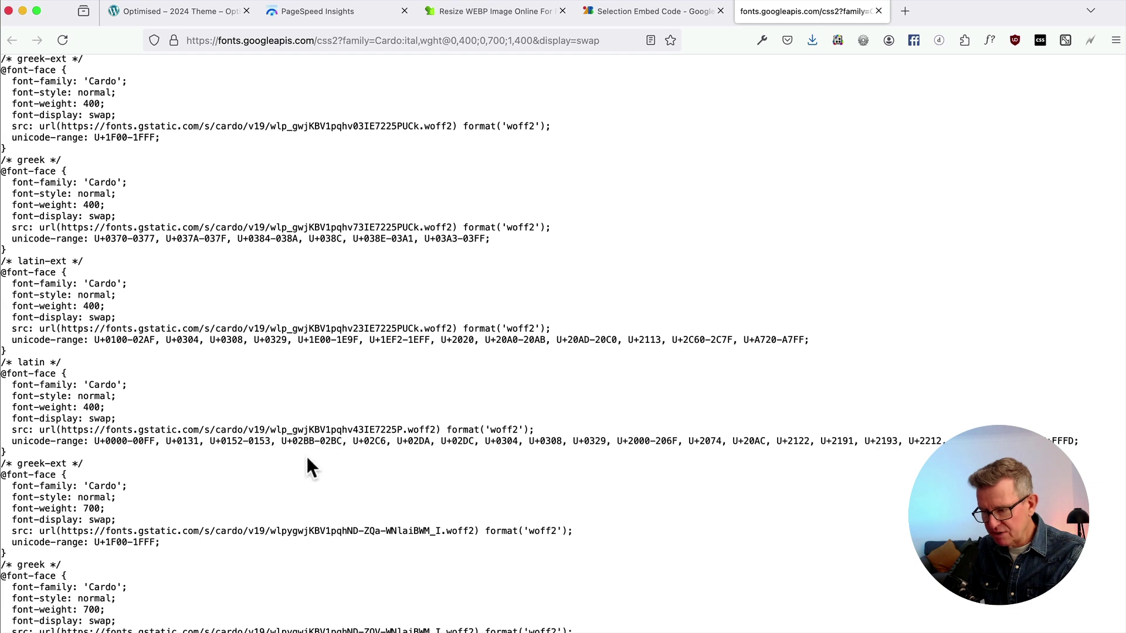
pyautogui.moveTo(438, 430); pyautogui.dragTo(61, 430)
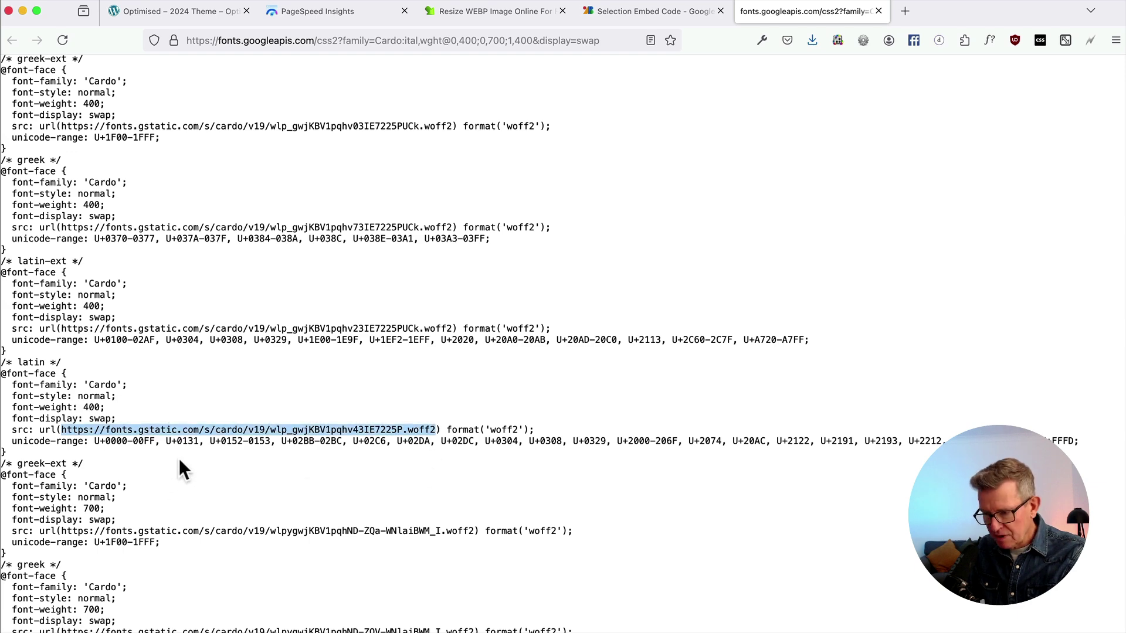
pyautogui.rightClick(192, 428)
pyautogui.click(316, 437)
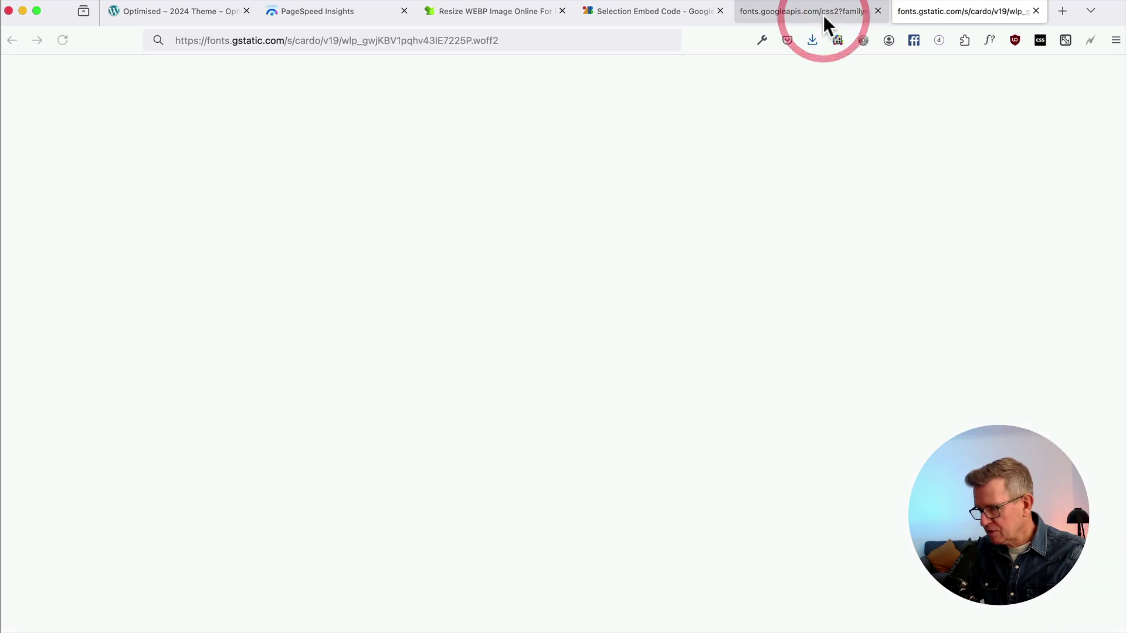
pyautogui.click(824, 15)
pyautogui.click(928, 23)
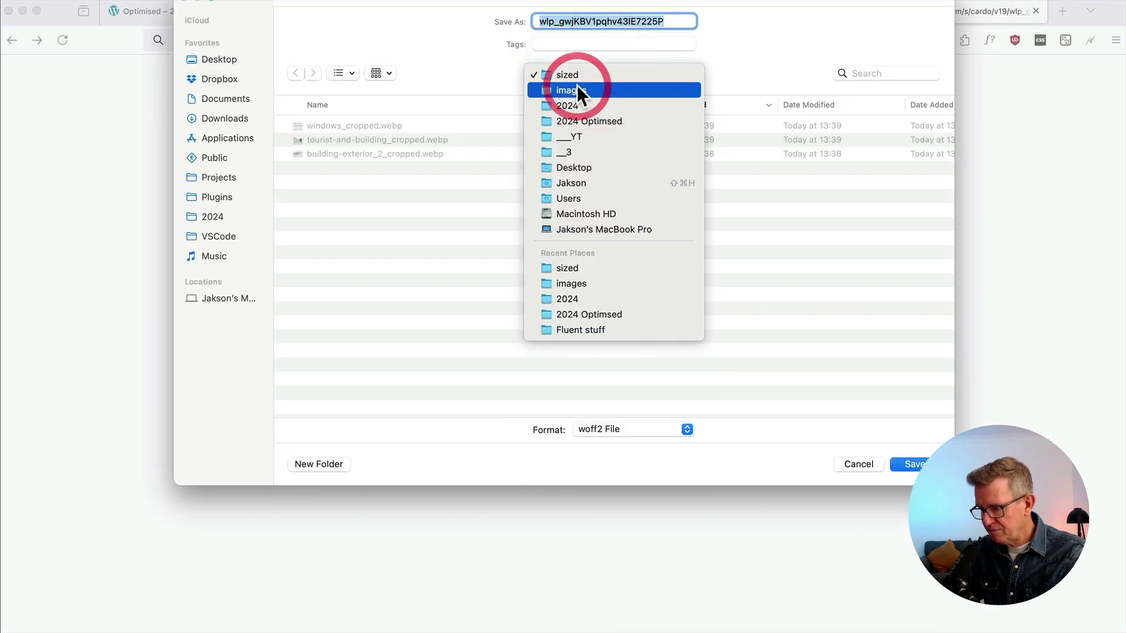
# Step: Save the woff2 file into a new Fonts folder inside images, adding the _cardo suffix
pyautogui.click(578, 91)
pyautogui.press('super+shift+n')
pyautogui.write('Fonts')
pyautogui.press('Return')
pyautogui.click(671, 21)
pyautogui.write('_cardo_40')
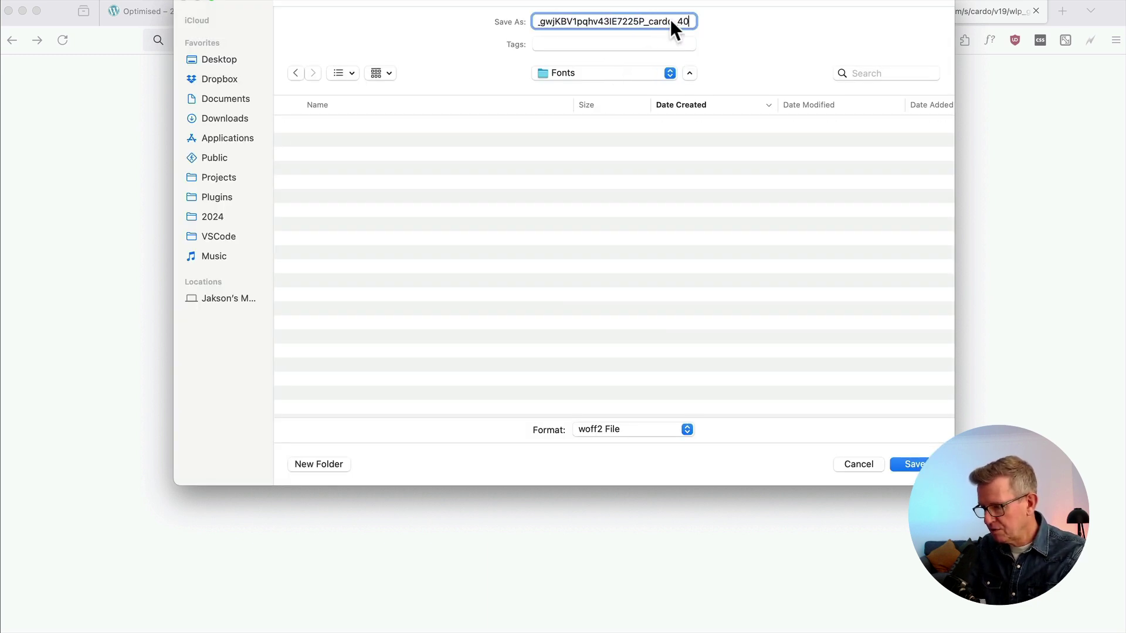
pyautogui.press('Return')
# Step: Confirm the Cardo 400 file finished downloading, then return to the Cardo stylesheet
pyautogui.click(779, 14)
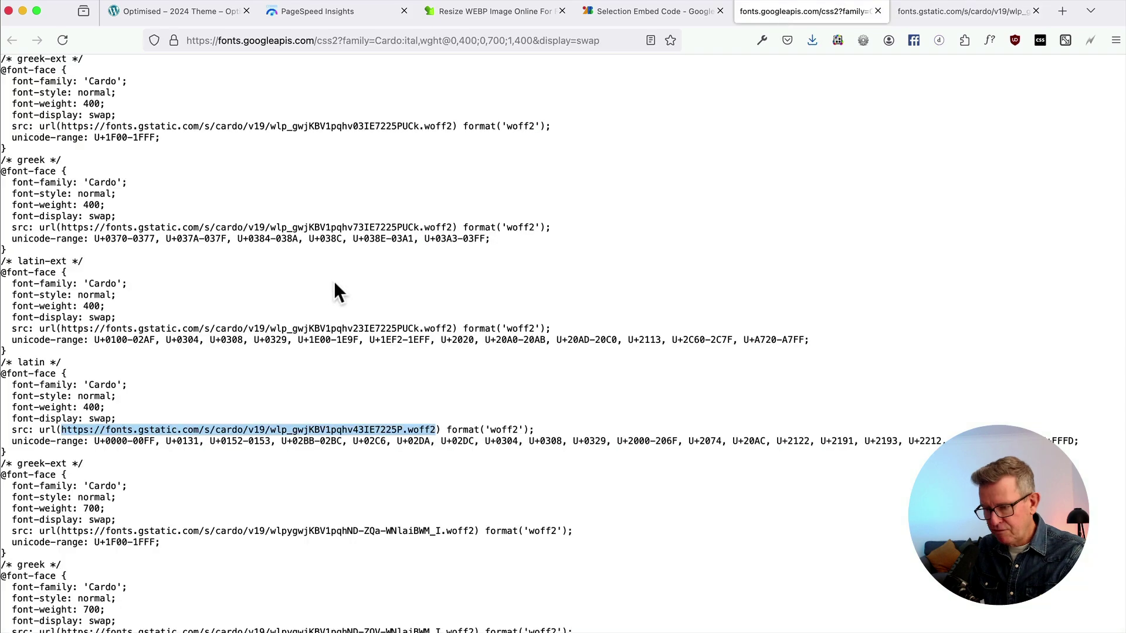
pyautogui.scroll(-5, 335, 284)
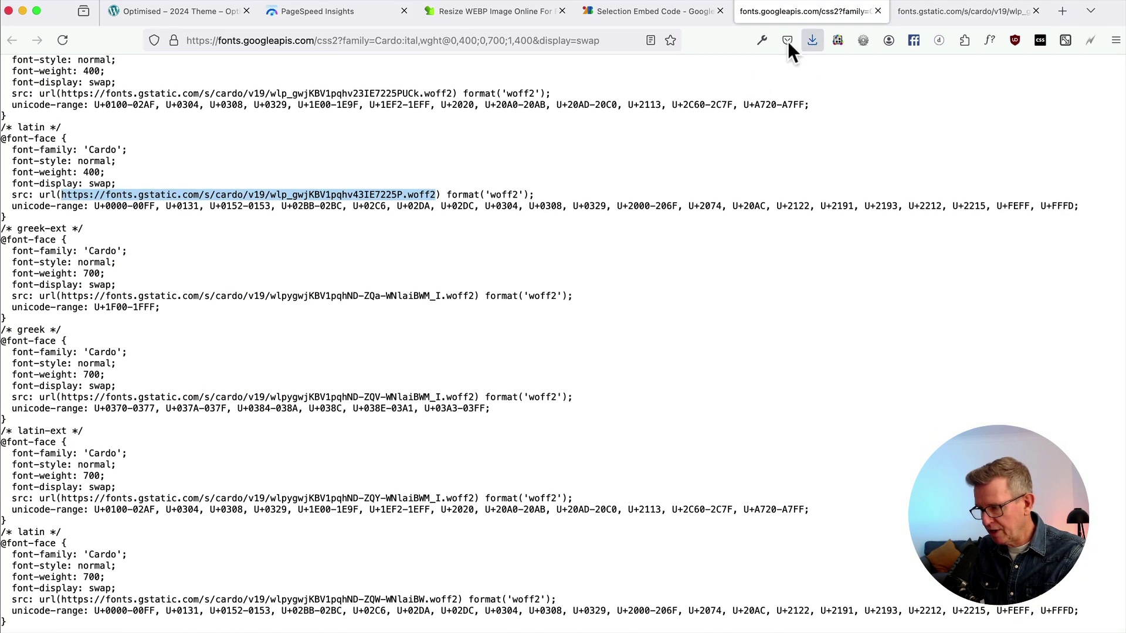
pyautogui.click(815, 41)
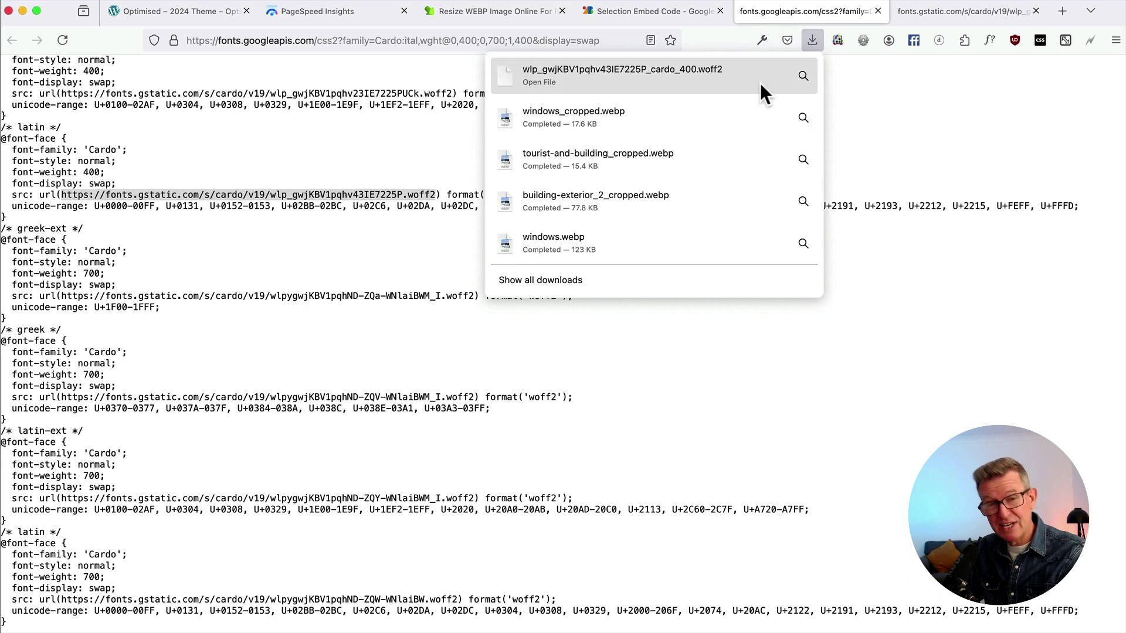
pyautogui.click(675, 12)
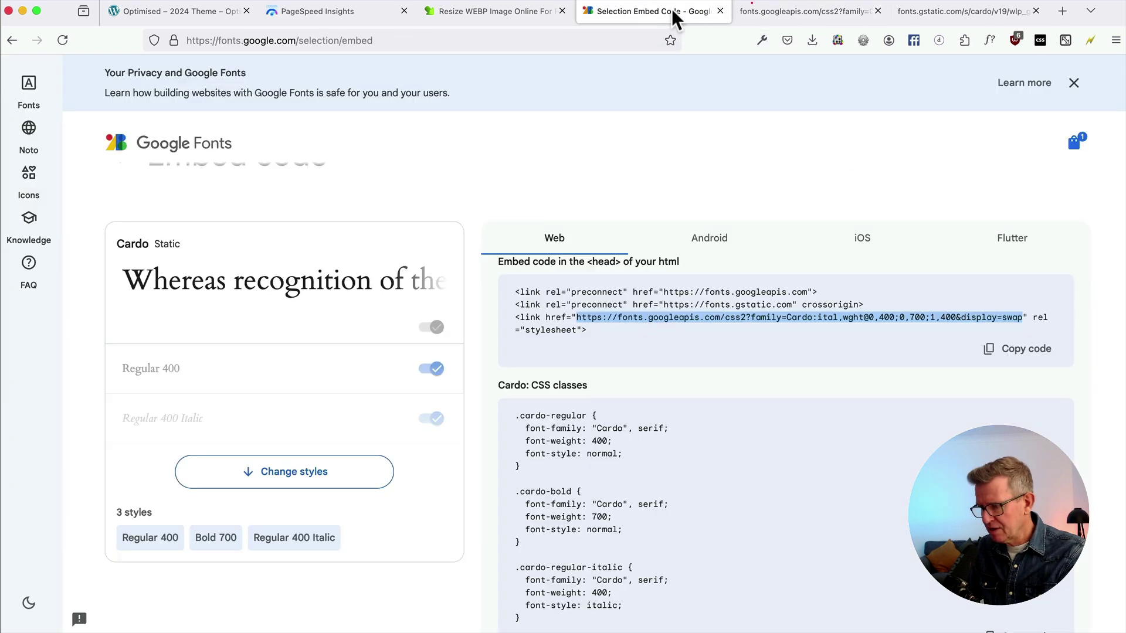
pyautogui.click(755, 12)
pyautogui.scroll(5, 322, 316)
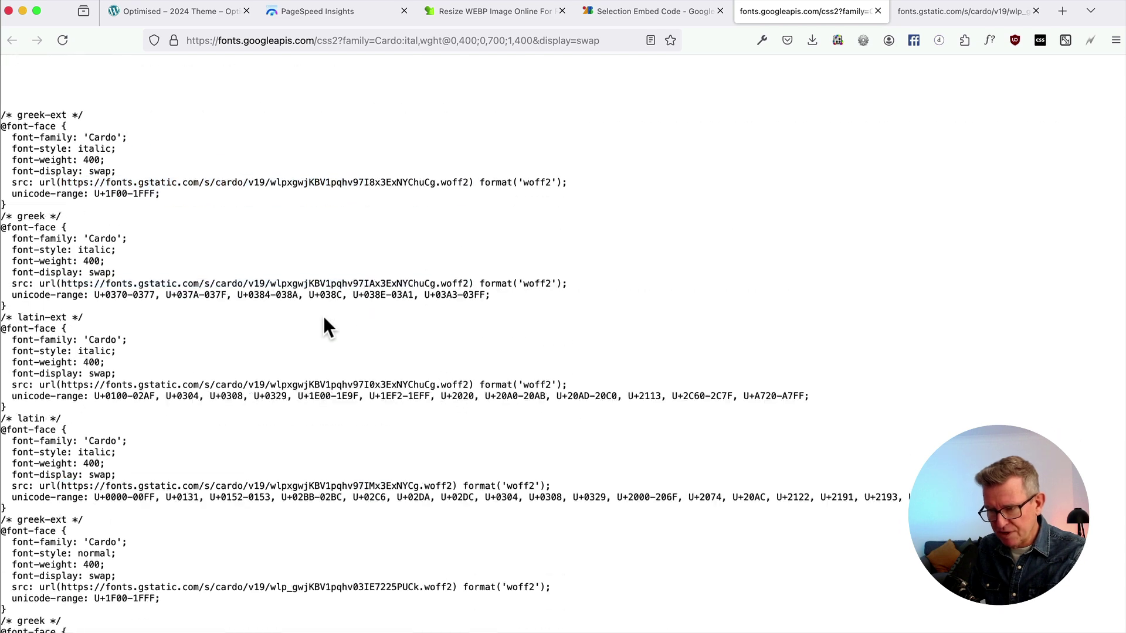
pyautogui.scroll(-2, 329, 326)
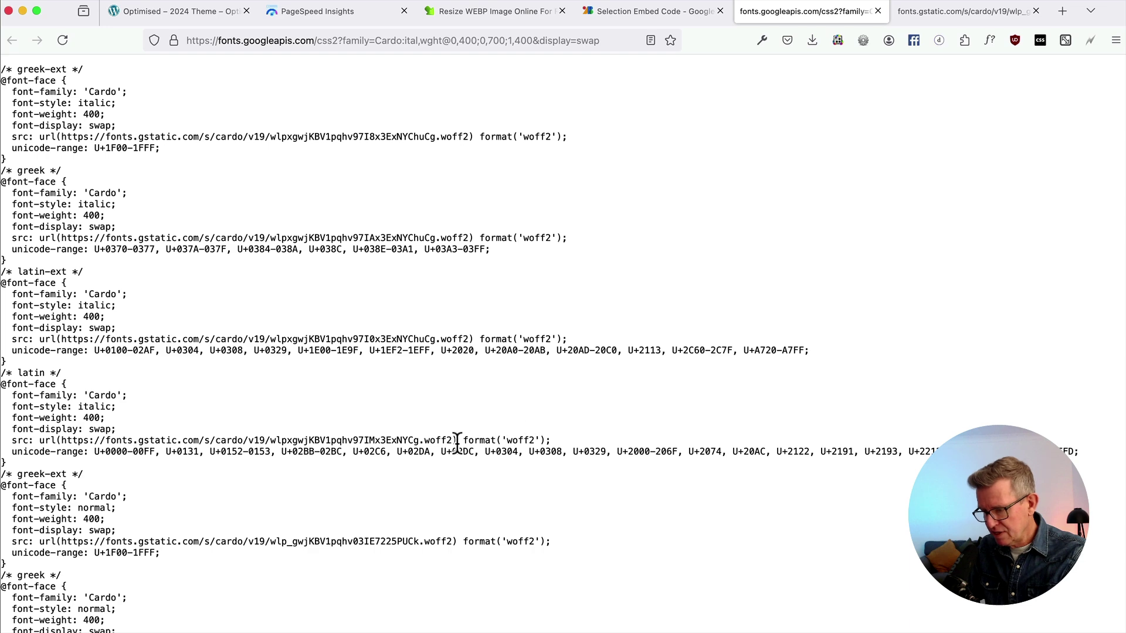
# Step: Save the latin italic 400 Cardo woff2 to Fonts as caedo_400_italic and close the extra tabs
pyautogui.moveTo(454, 439); pyautogui.dragTo(92, 446)
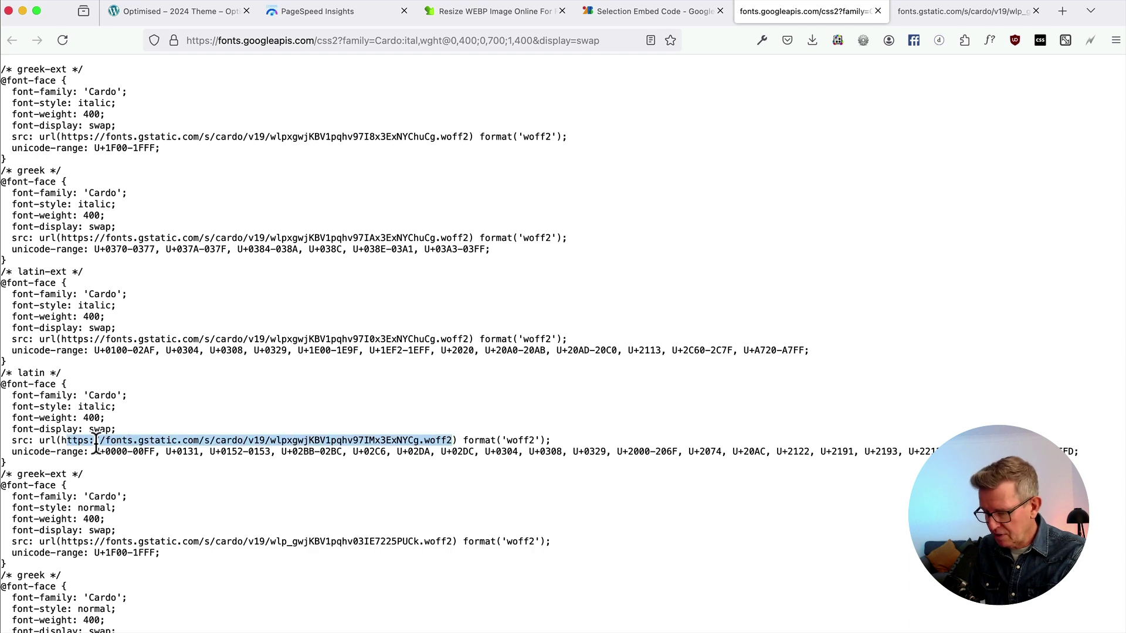
pyautogui.rightClick(154, 444)
pyautogui.click(188, 445)
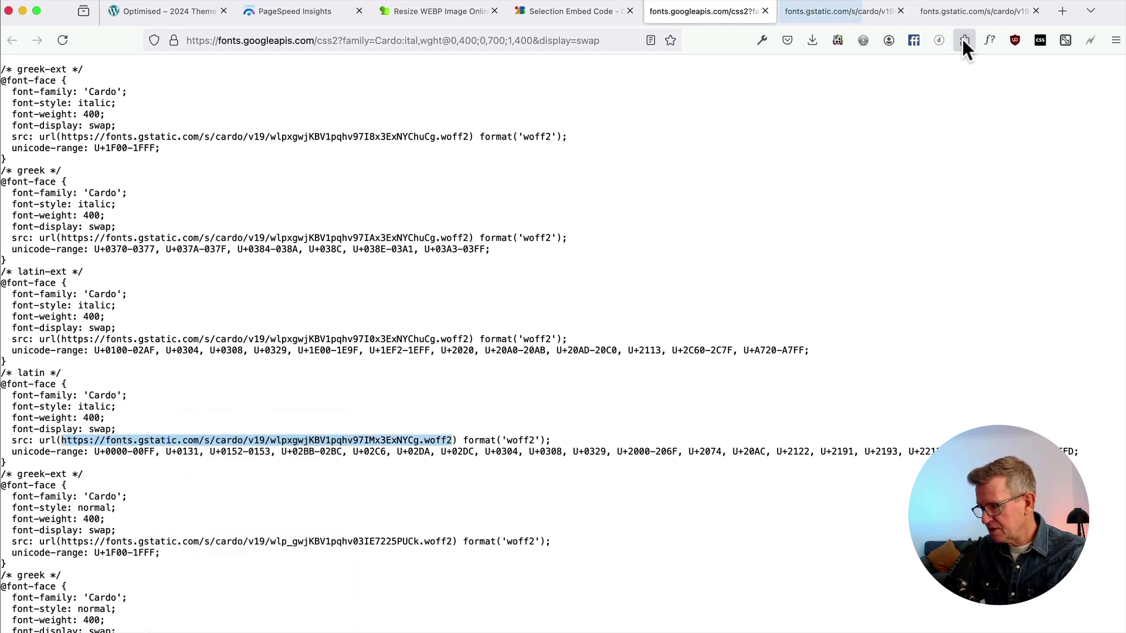
pyautogui.click(867, 596)
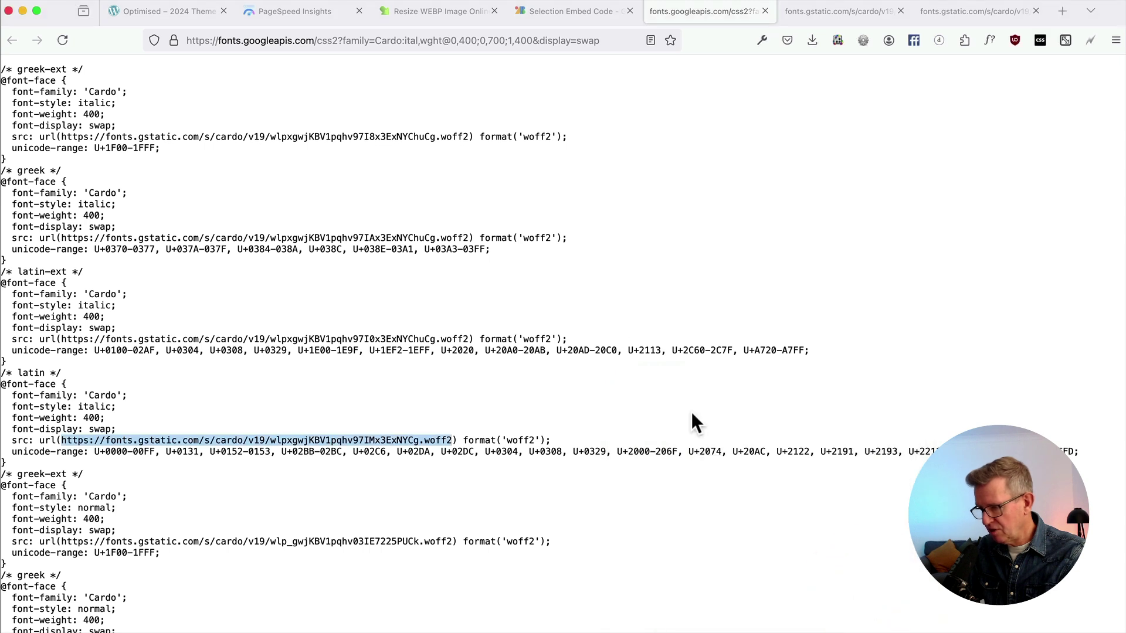
pyautogui.write('cae')
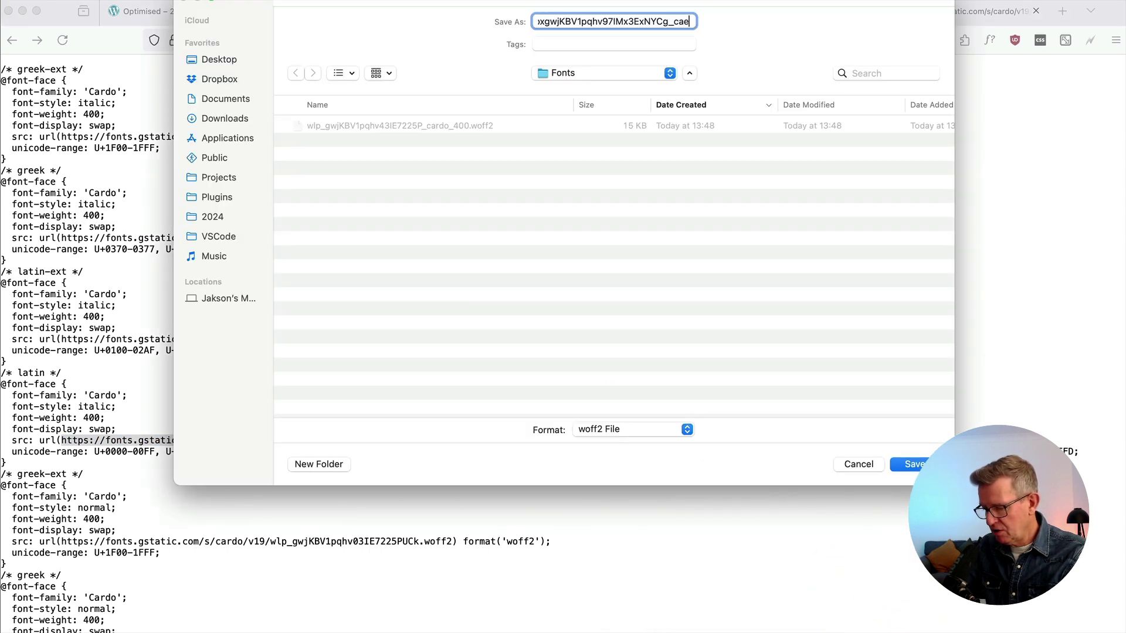
pyautogui.write('do_400_italic')
pyautogui.click(913, 464)
pyautogui.click(965, 13)
pyautogui.press('super+w')
pyautogui.press('super+w')
pyautogui.press('super+w')
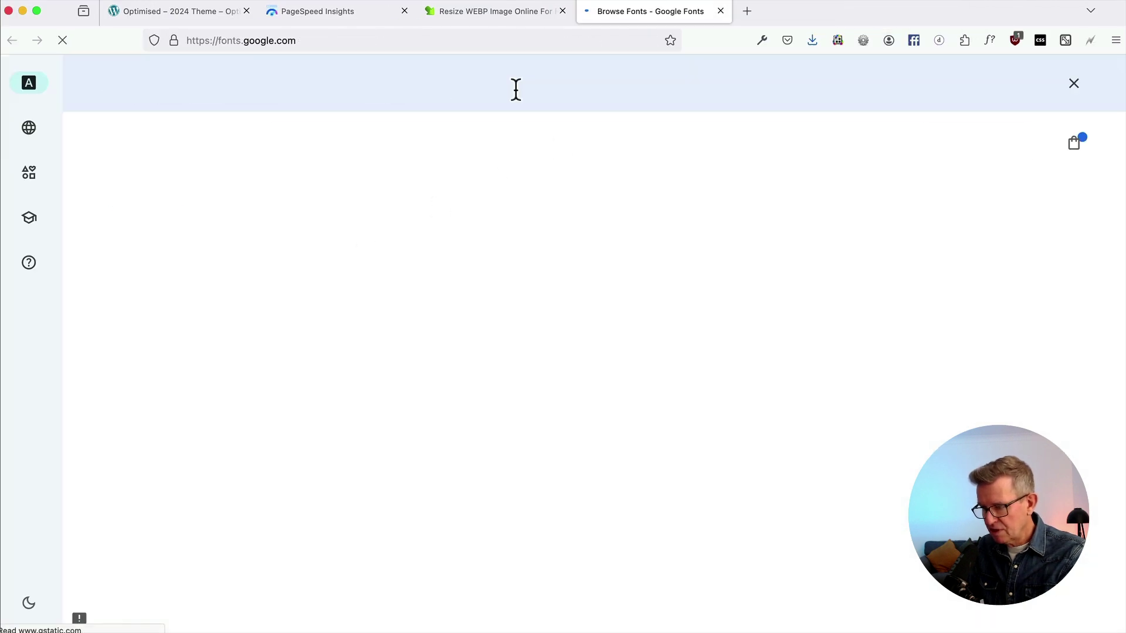
# Step: Find Inter, add it to the selection, and limit its embed code to the Regular 400 weight
pyautogui.click(527, 157)
pyautogui.write('int')
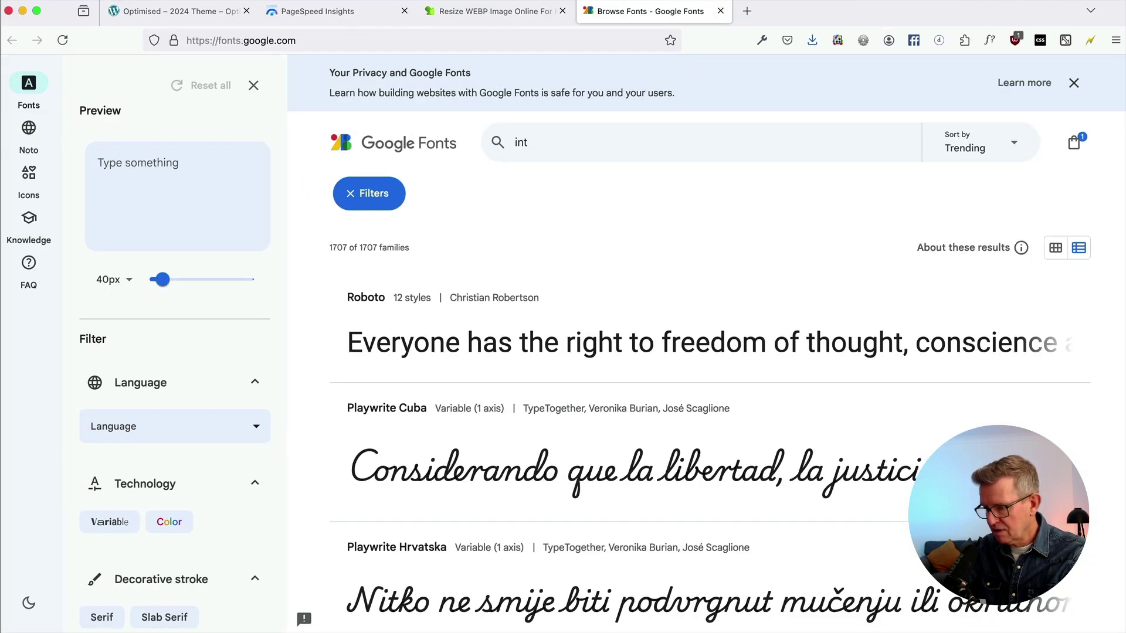
pyautogui.write('er')
pyautogui.click(511, 340)
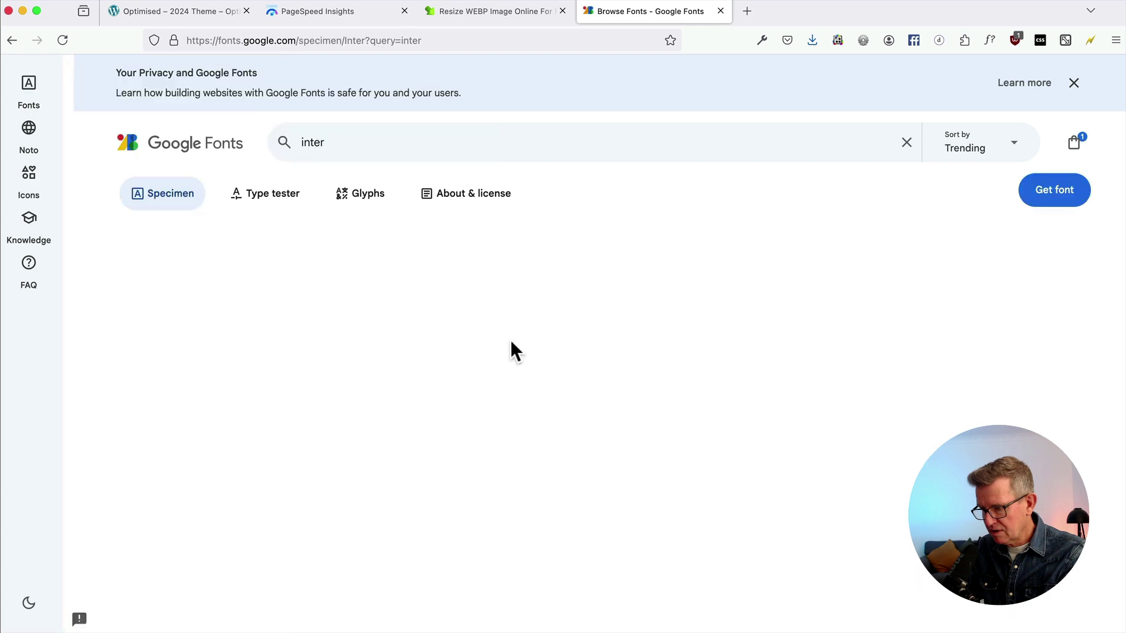
pyautogui.click(1021, 195)
pyautogui.click(970, 306)
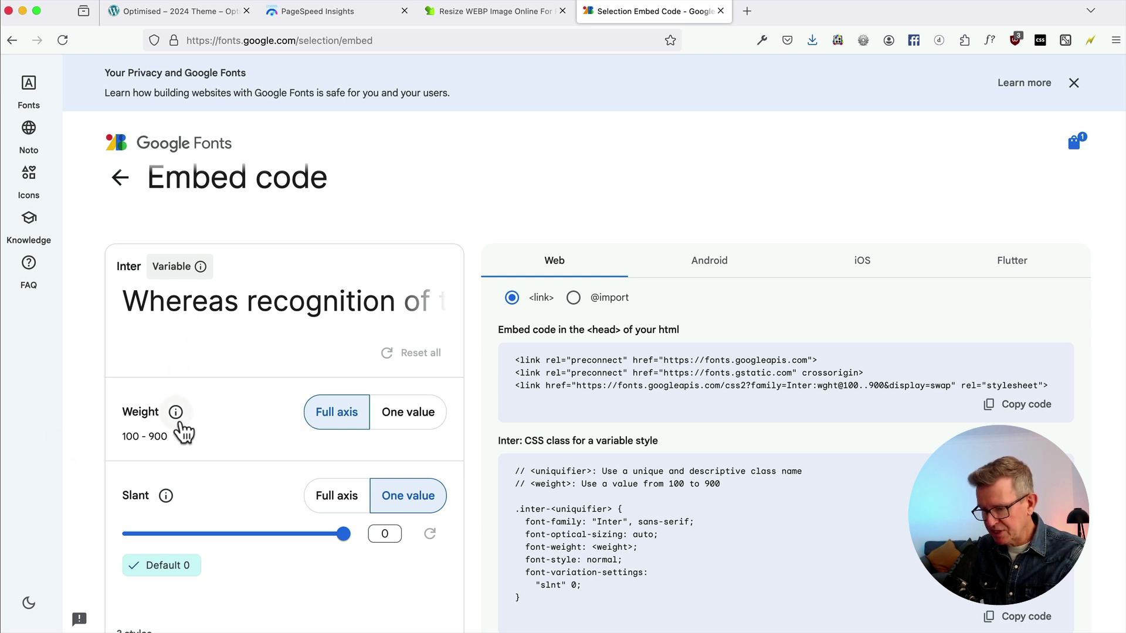
pyautogui.click(417, 422)
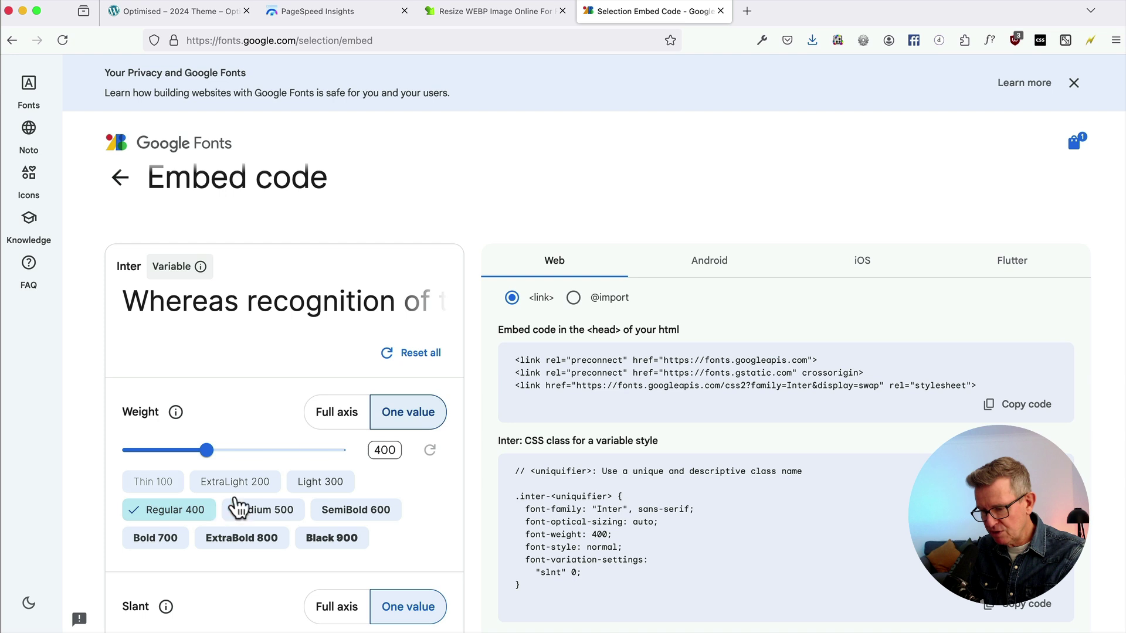
pyautogui.click(181, 518)
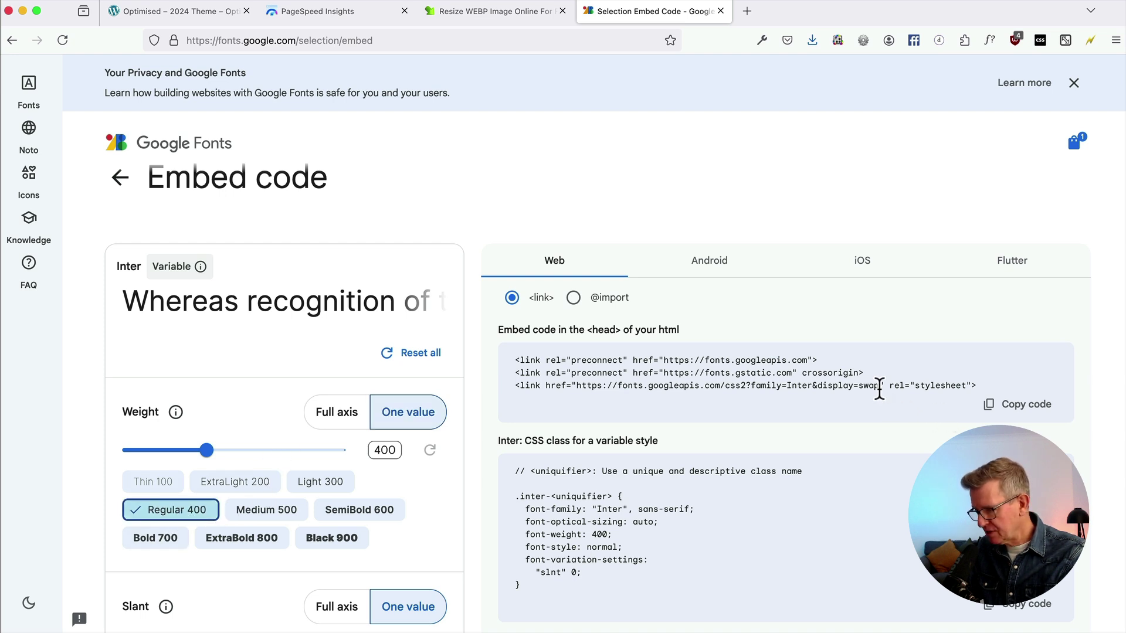
# Step: Download Inter 400's latin font file from its stylesheet into the Fonts folder and close the tabs
pyautogui.moveTo(880, 387); pyautogui.dragTo(573, 387)
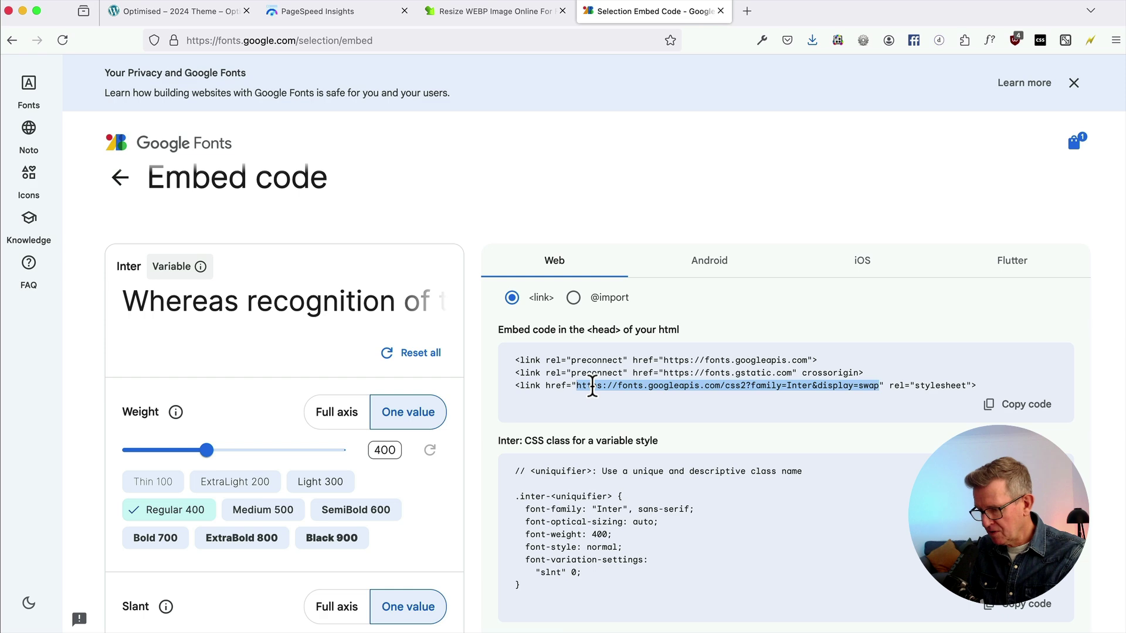
pyautogui.rightClick(587, 382)
pyautogui.click(722, 410)
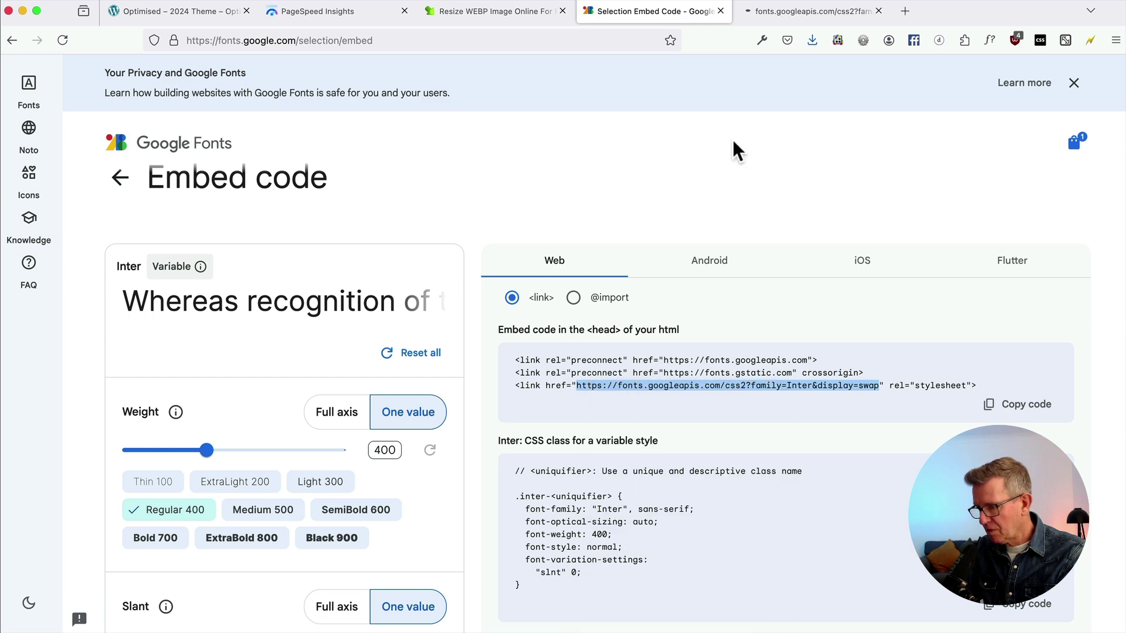
pyautogui.click(819, 23)
pyautogui.scroll(-5, 310, 244)
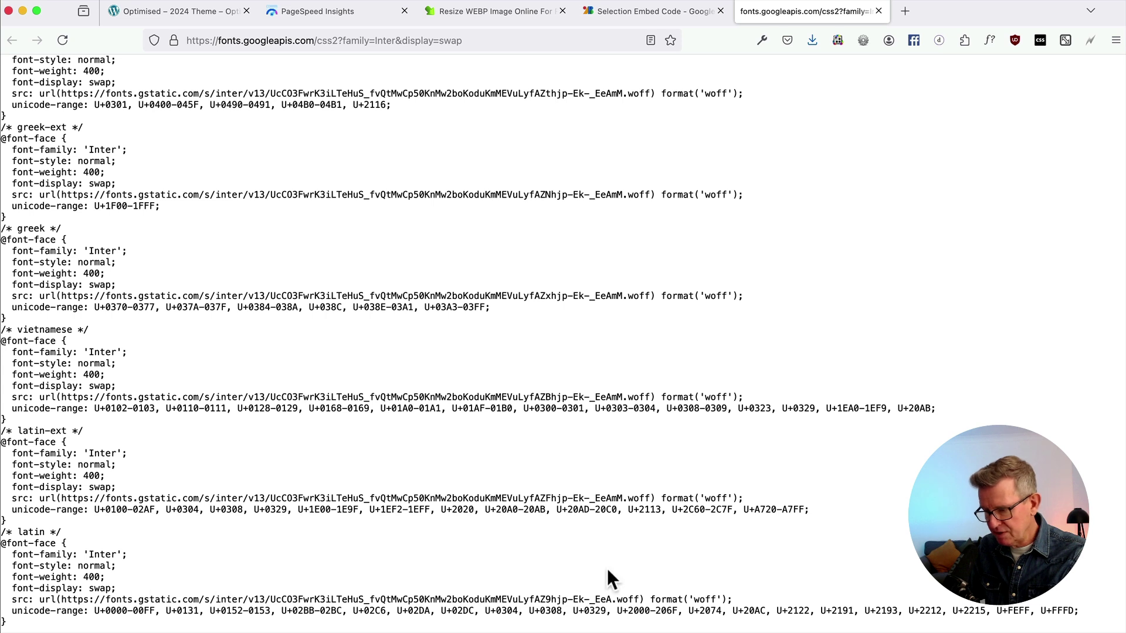
pyautogui.moveTo(641, 599); pyautogui.dragTo(62, 600)
pyautogui.rightClick(320, 600)
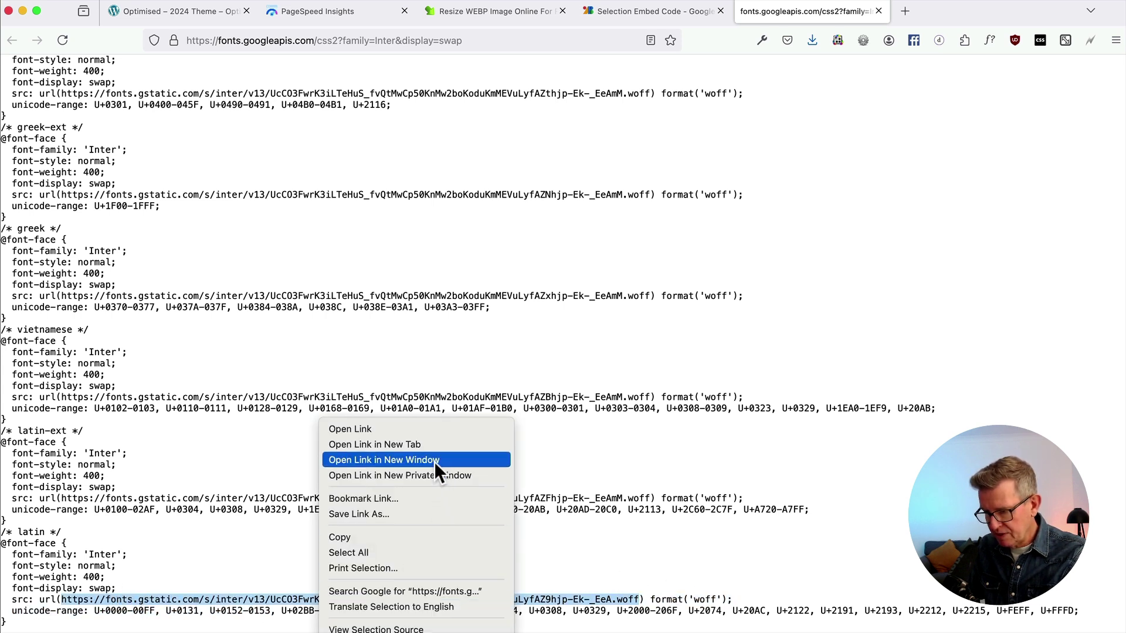
pyautogui.click(431, 446)
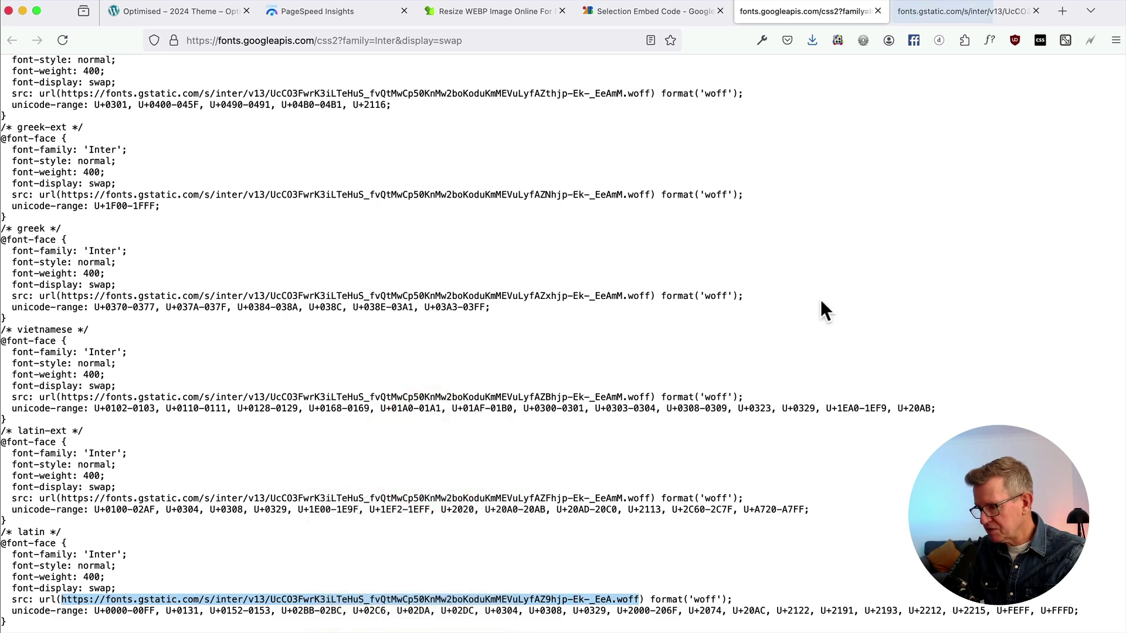
pyautogui.click(876, 589)
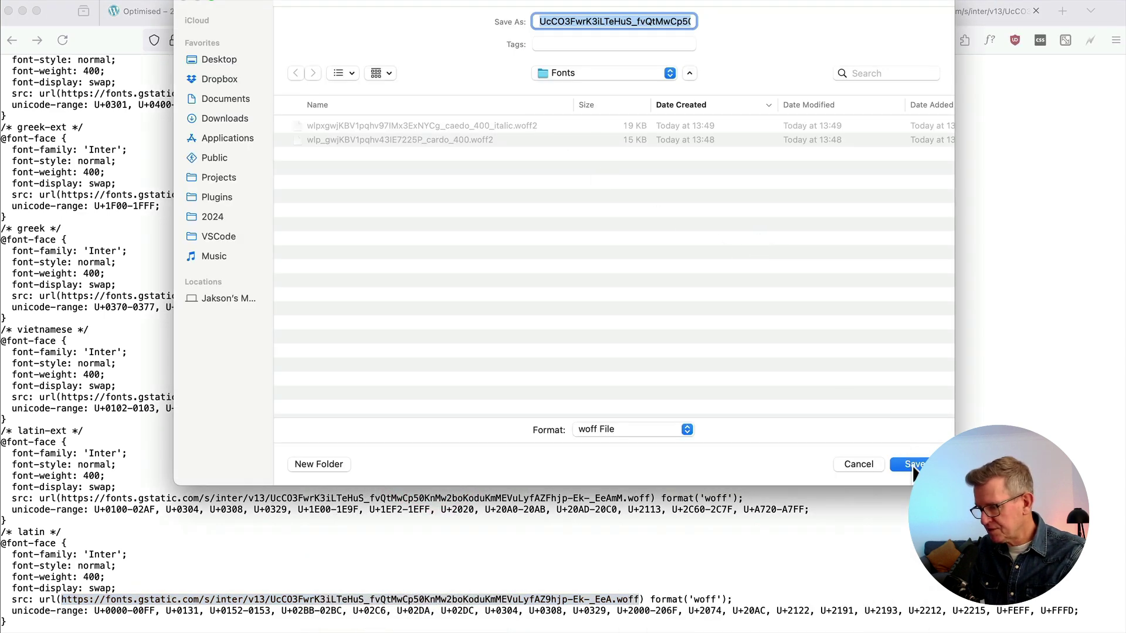
pyautogui.click(914, 464)
pyautogui.click(881, 11)
pyautogui.click(881, 10)
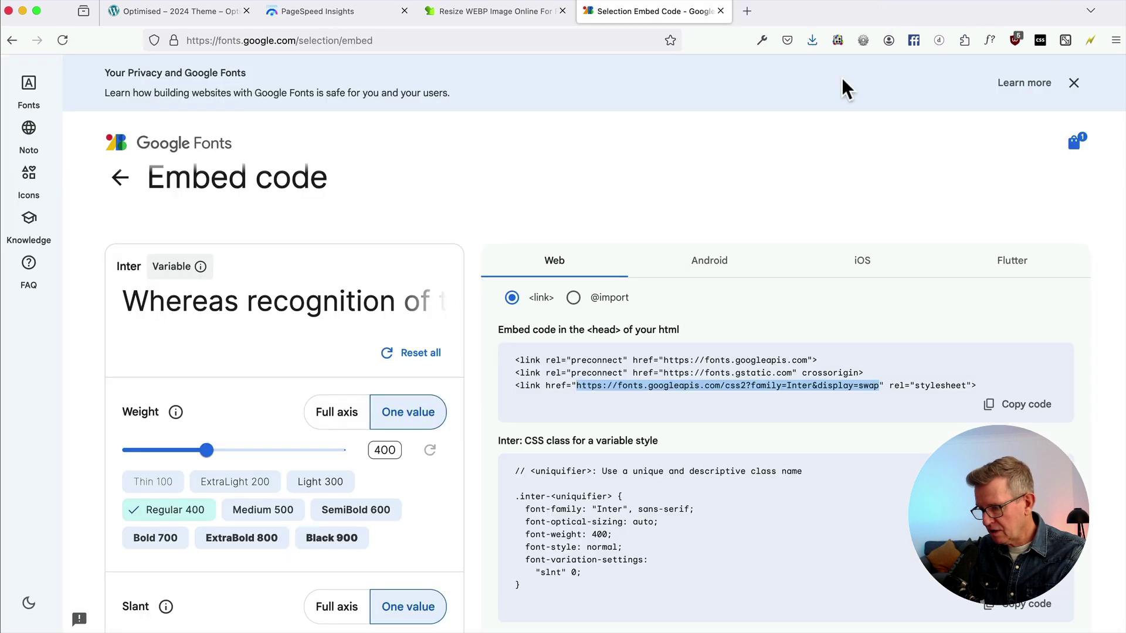
# Step: Switch Inter to SemiBold 600 and save its latin woff file into the Fonts folder
pyautogui.click(364, 514)
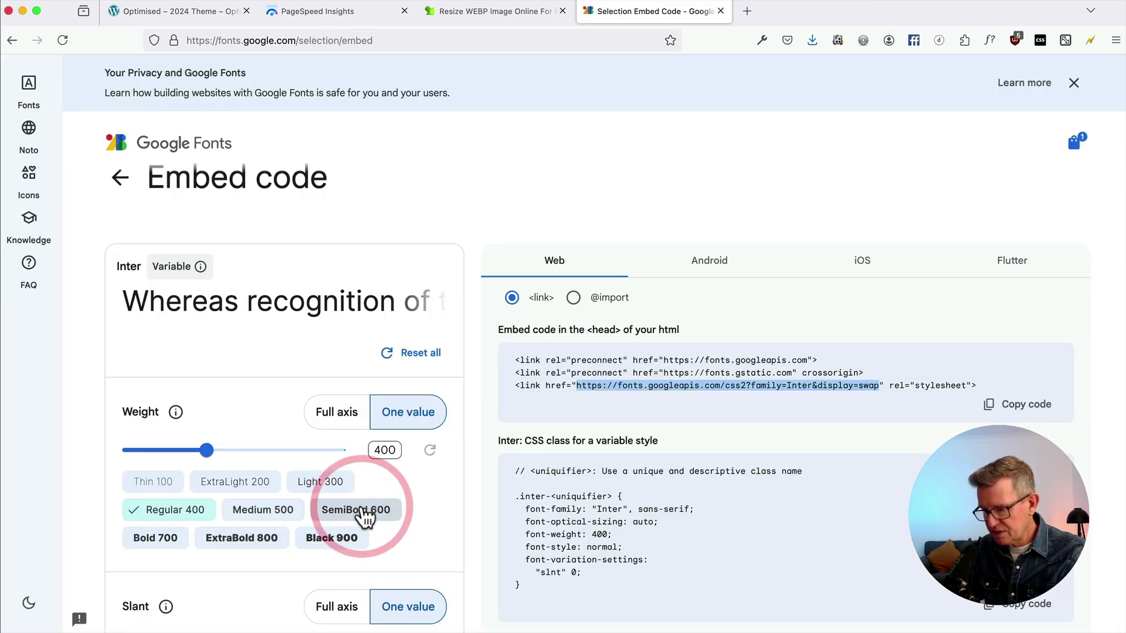
pyautogui.moveTo(926, 386); pyautogui.dragTo(577, 389)
pyautogui.rightClick(577, 388)
pyautogui.click(616, 398)
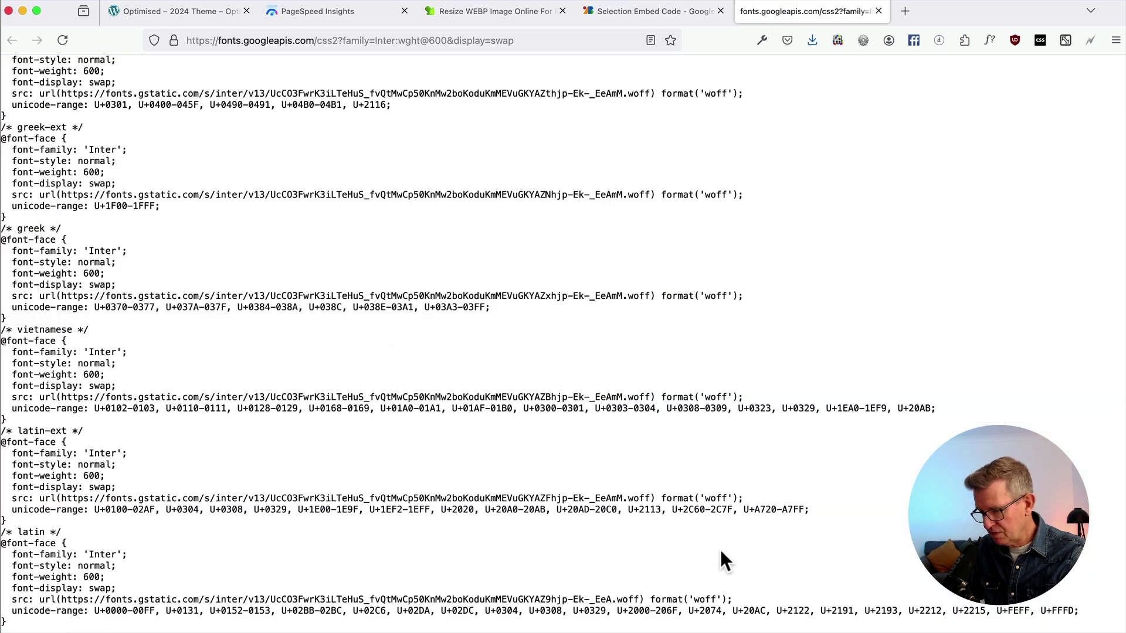
pyautogui.moveTo(639, 599); pyautogui.dragTo(62, 599)
pyautogui.rightClick(142, 597)
pyautogui.click(287, 445)
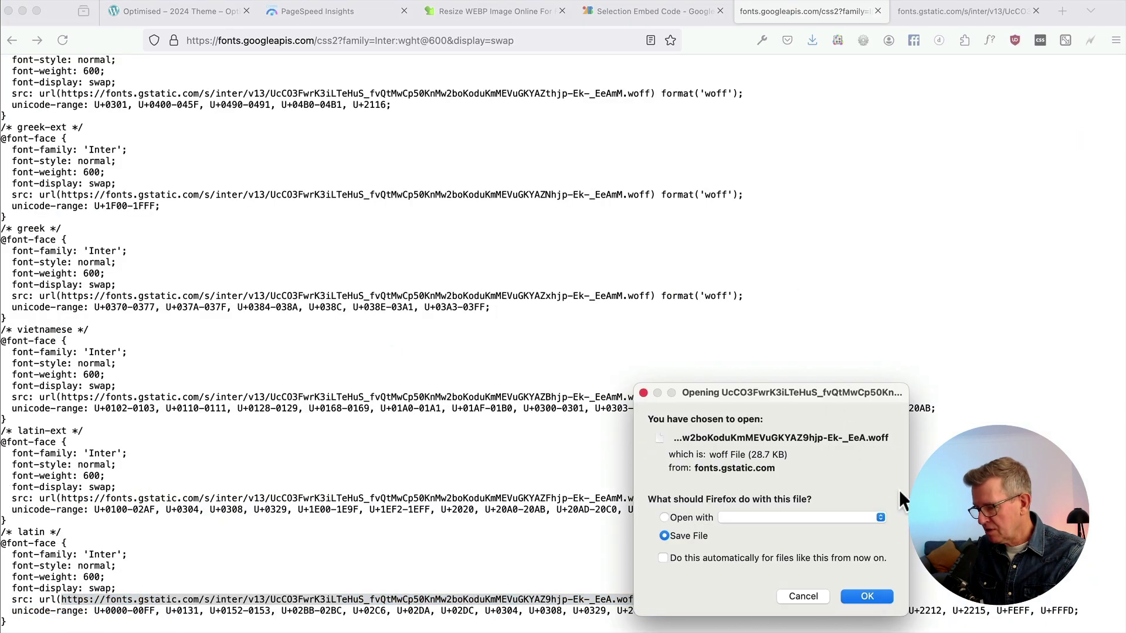
pyautogui.click(867, 596)
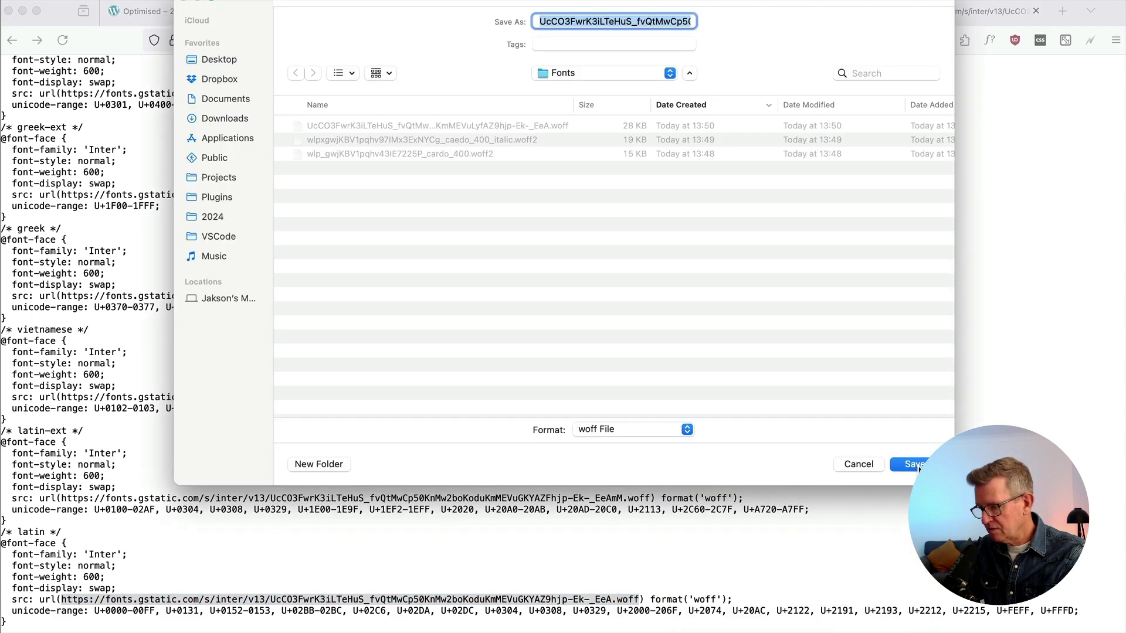
pyautogui.click(918, 468)
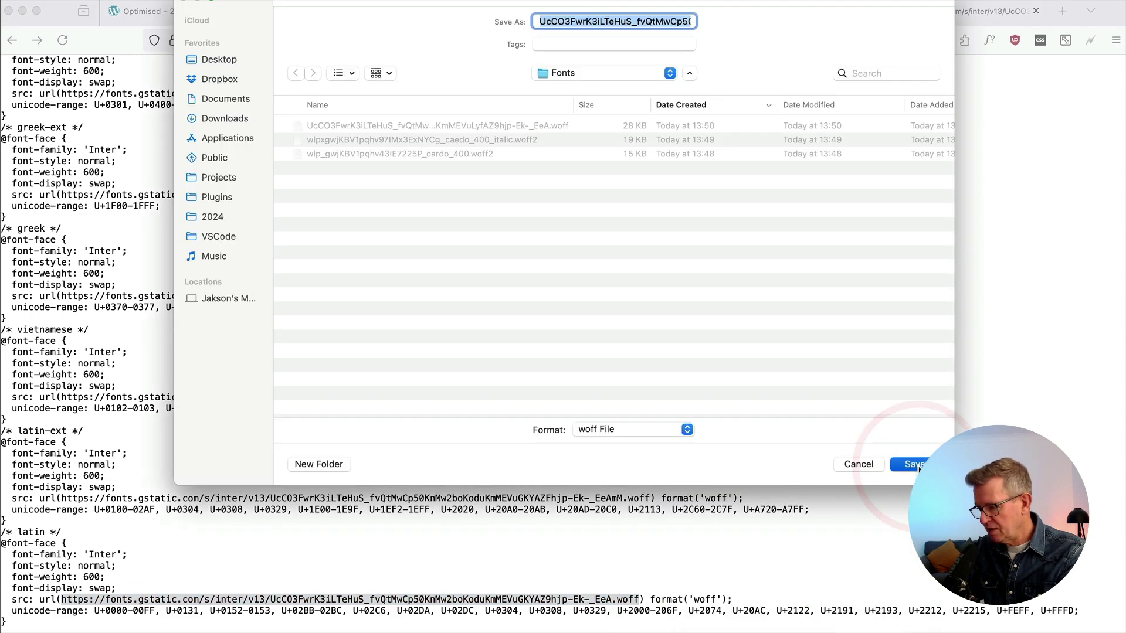
# Step: Deactivate Cardo's Normal, Bold and Normal Italic variants in the WordPress font library
pyautogui.press('super+Tab')
pyautogui.click(476, 331)
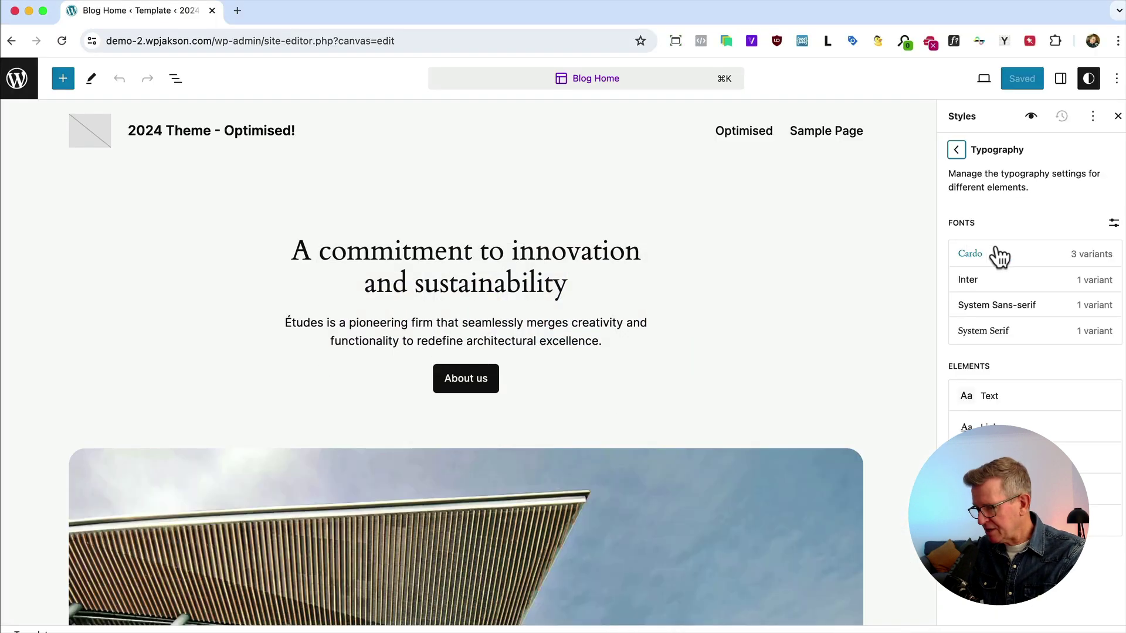
pyautogui.click(1113, 224)
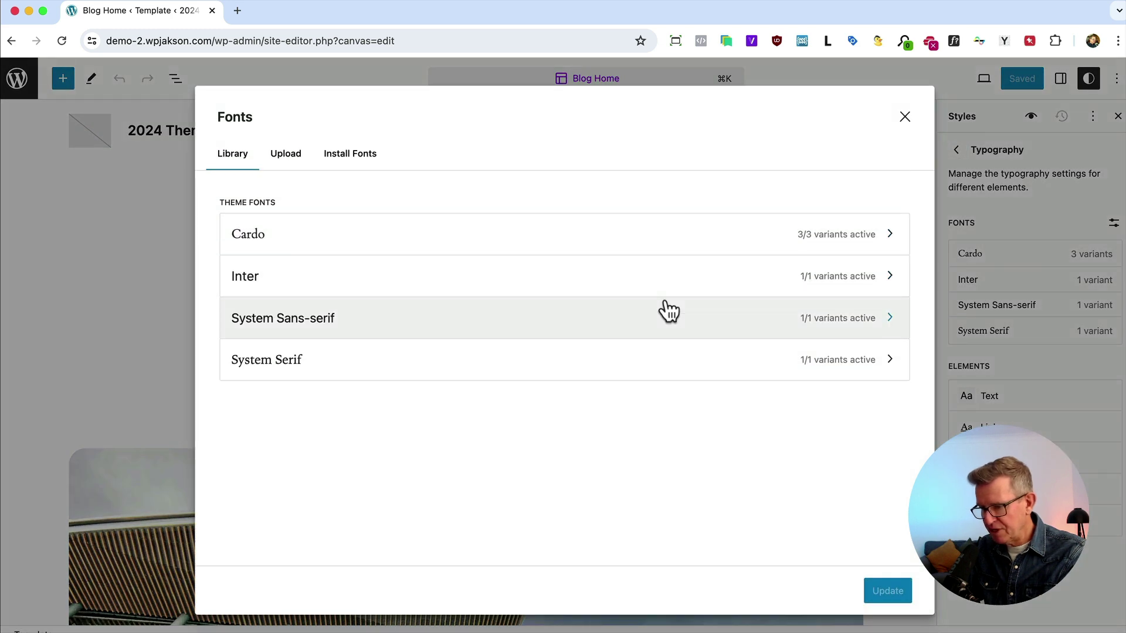
pyautogui.click(340, 232)
pyautogui.click(238, 266)
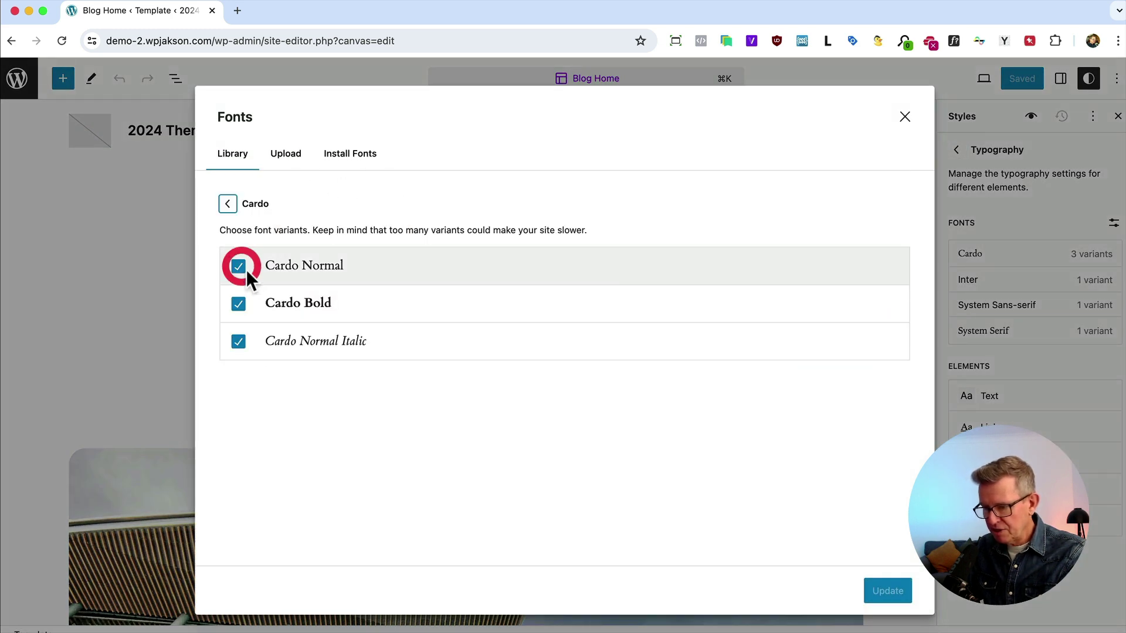
pyautogui.click(239, 304)
pyautogui.click(238, 341)
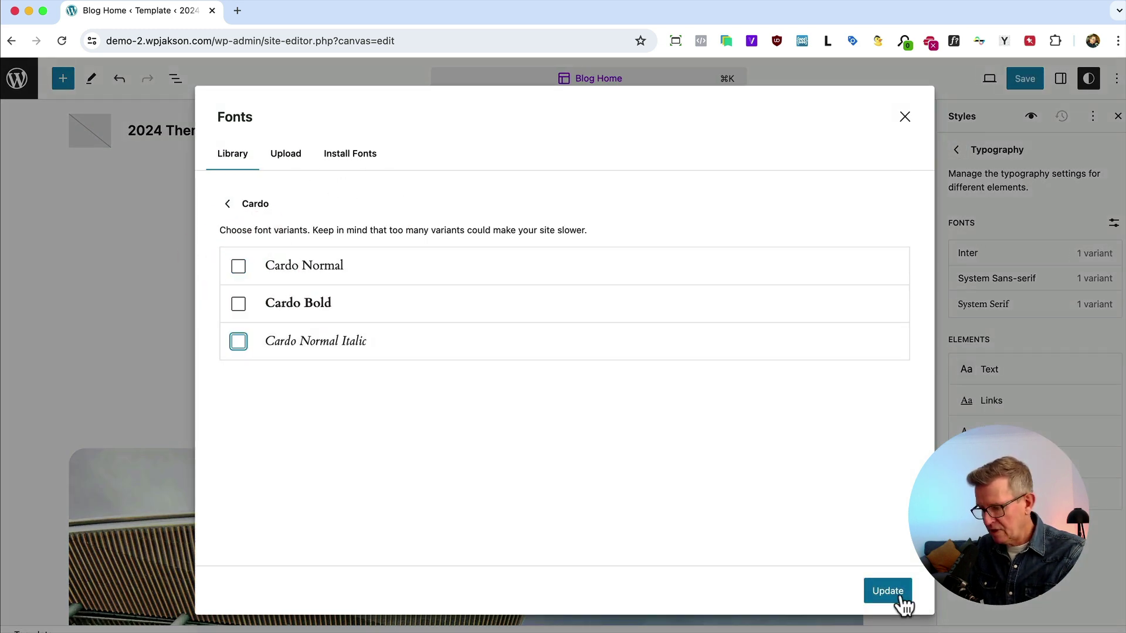
pyautogui.click(896, 599)
# Step: Deactivate the Inter 300–900 variant, then go to the font upload area
pyautogui.click(344, 247)
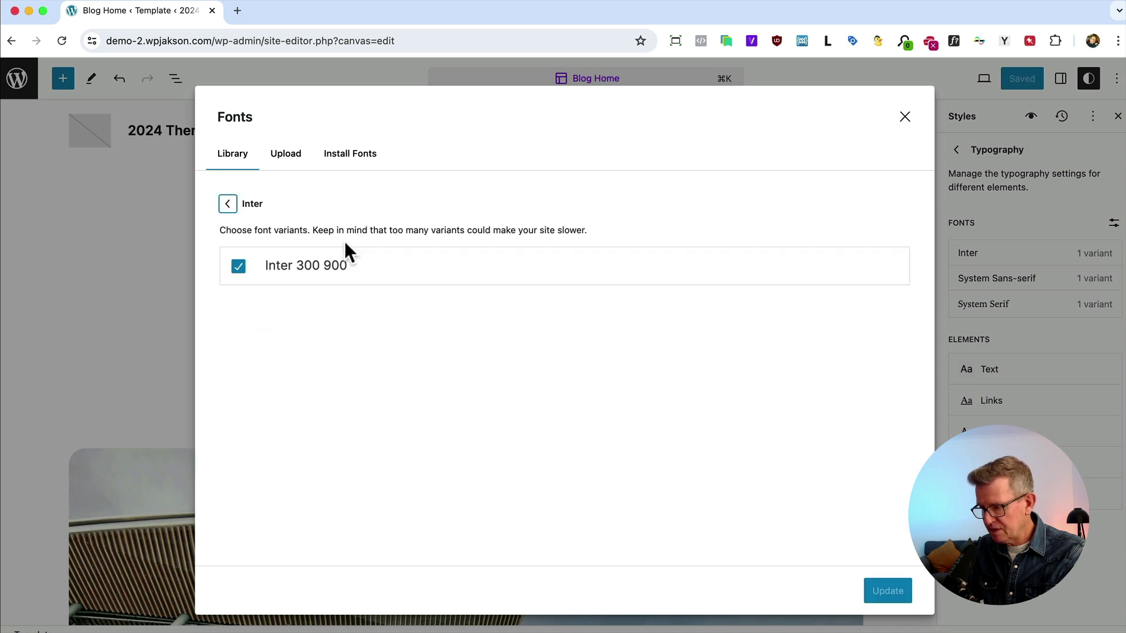
pyautogui.click(237, 268)
pyautogui.click(887, 590)
pyautogui.click(286, 154)
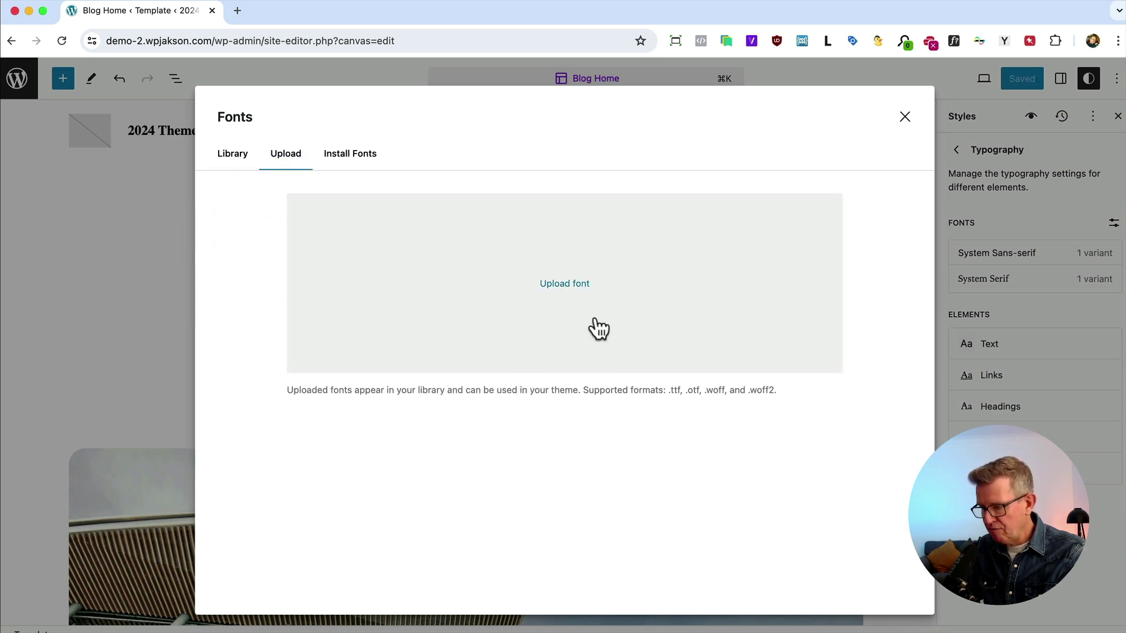
# Step: Upload the Cardo 400 woff2 file from the Fonts folder and check it in the library
pyautogui.press('super+Tab')
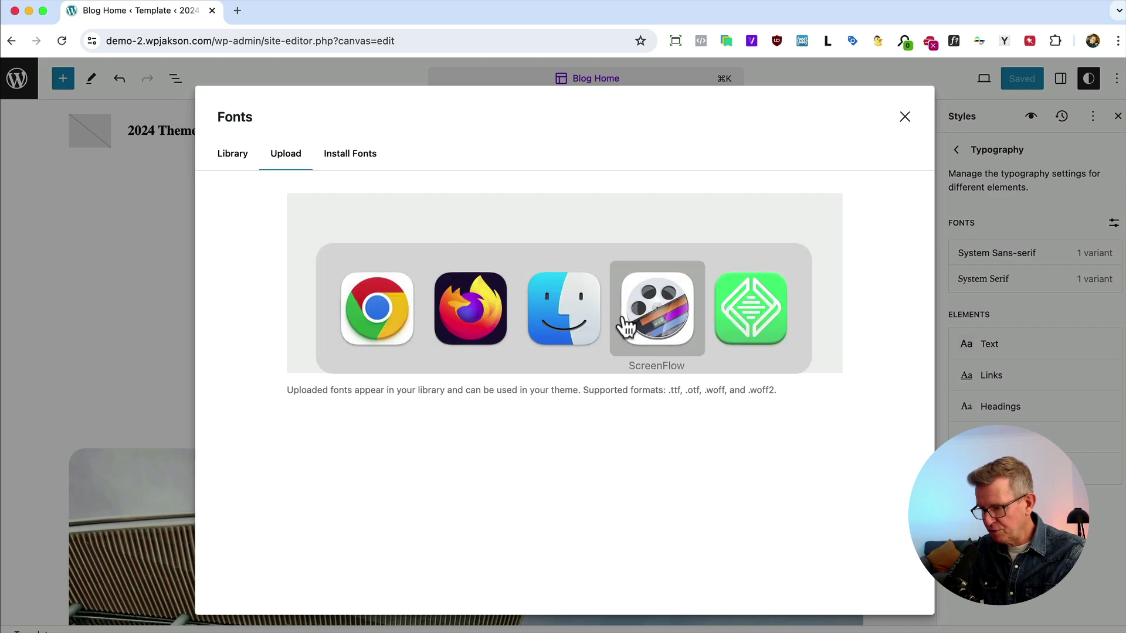
pyautogui.click(582, 314)
pyautogui.press('super+bracketleft')
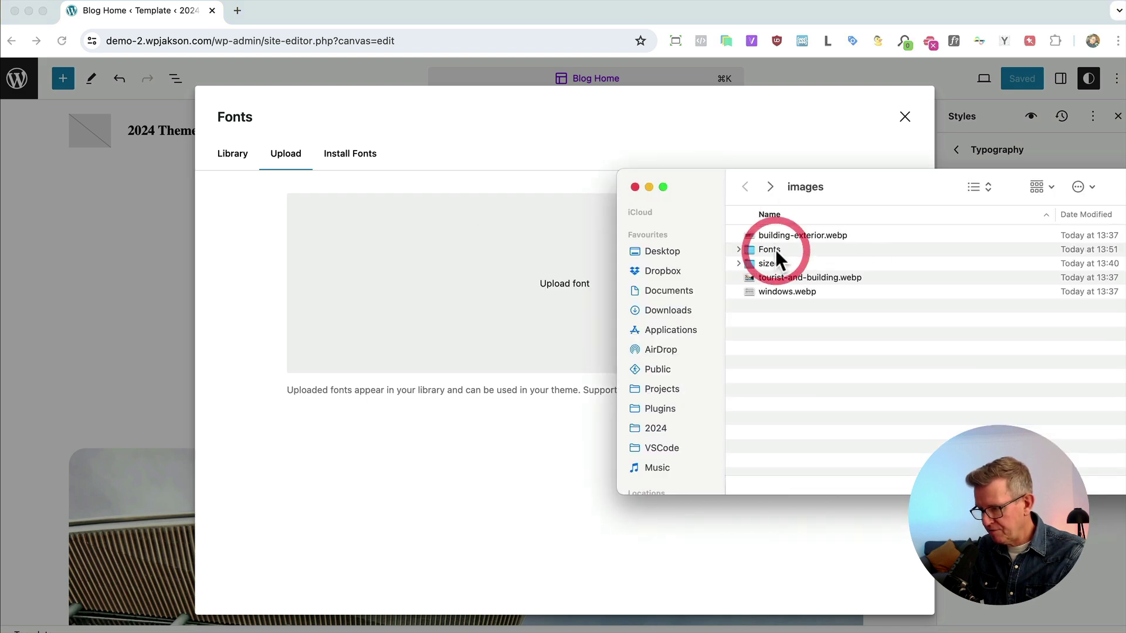
pyautogui.doubleClick(775, 249)
pyautogui.moveTo(896, 184); pyautogui.dragTo(698, 276)
pyautogui.click(788, 324)
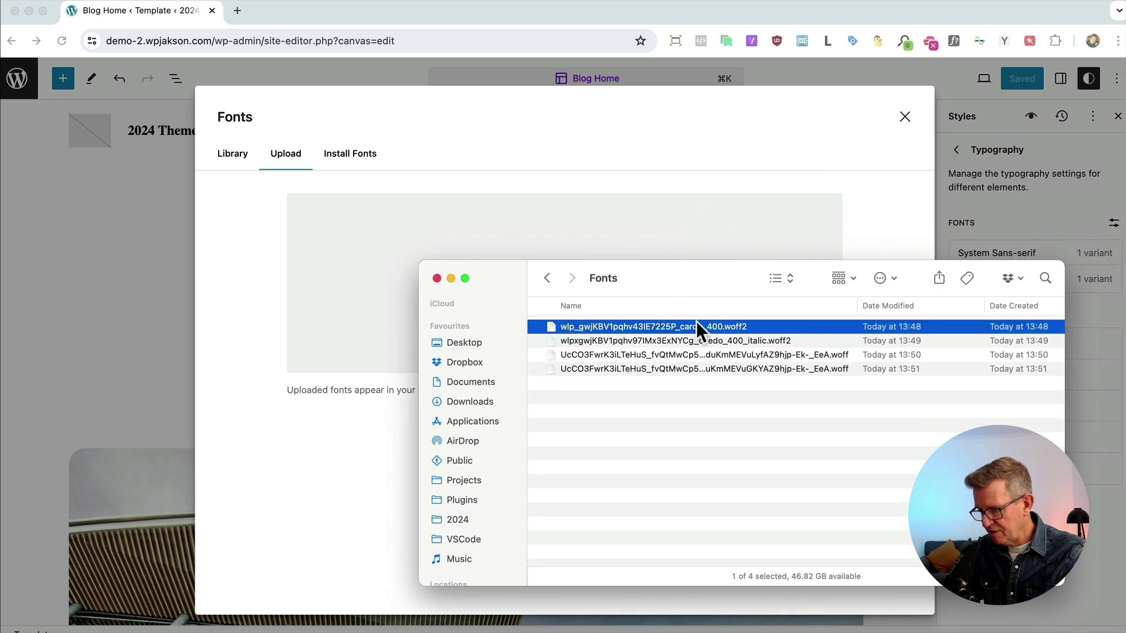
pyautogui.moveTo(695, 326); pyautogui.dragTo(391, 234)
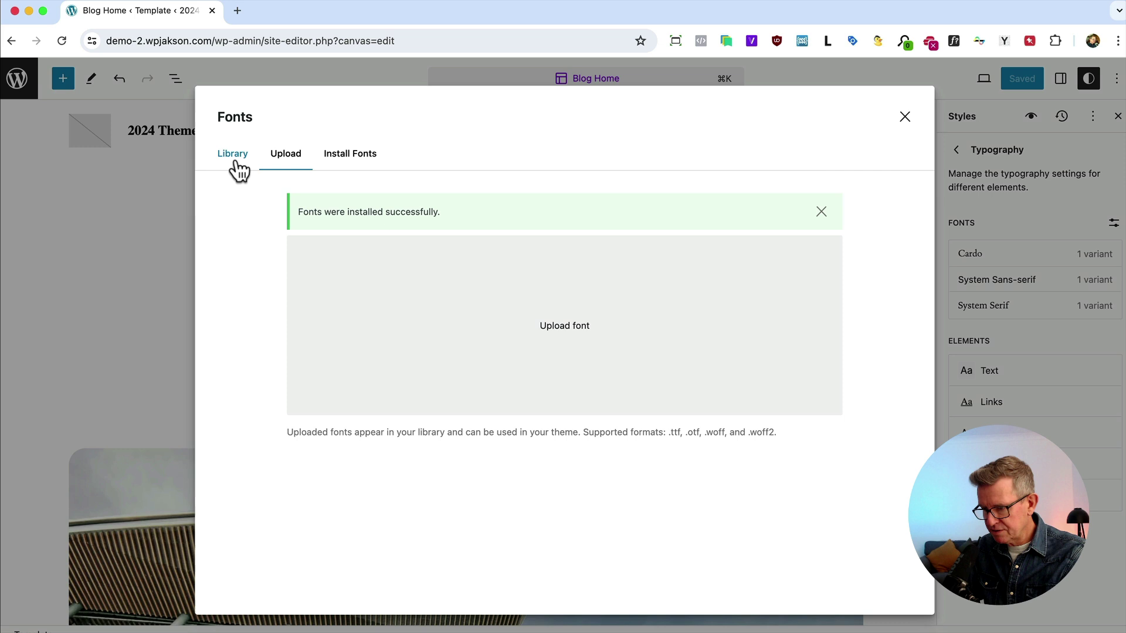
pyautogui.click(237, 166)
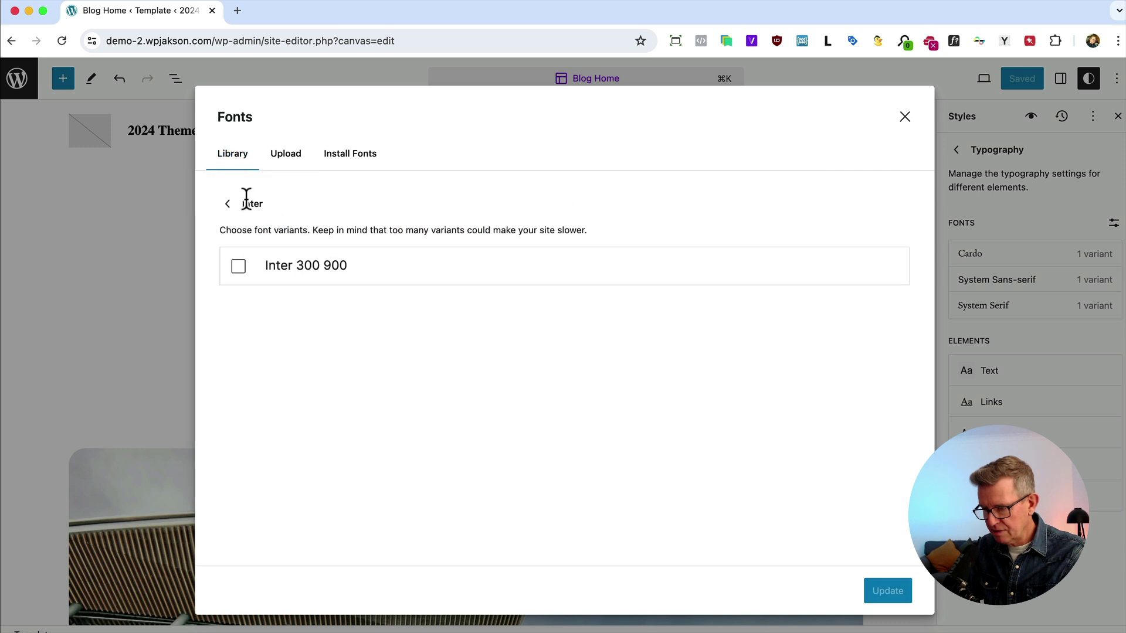
pyautogui.click(228, 204)
pyautogui.click(301, 234)
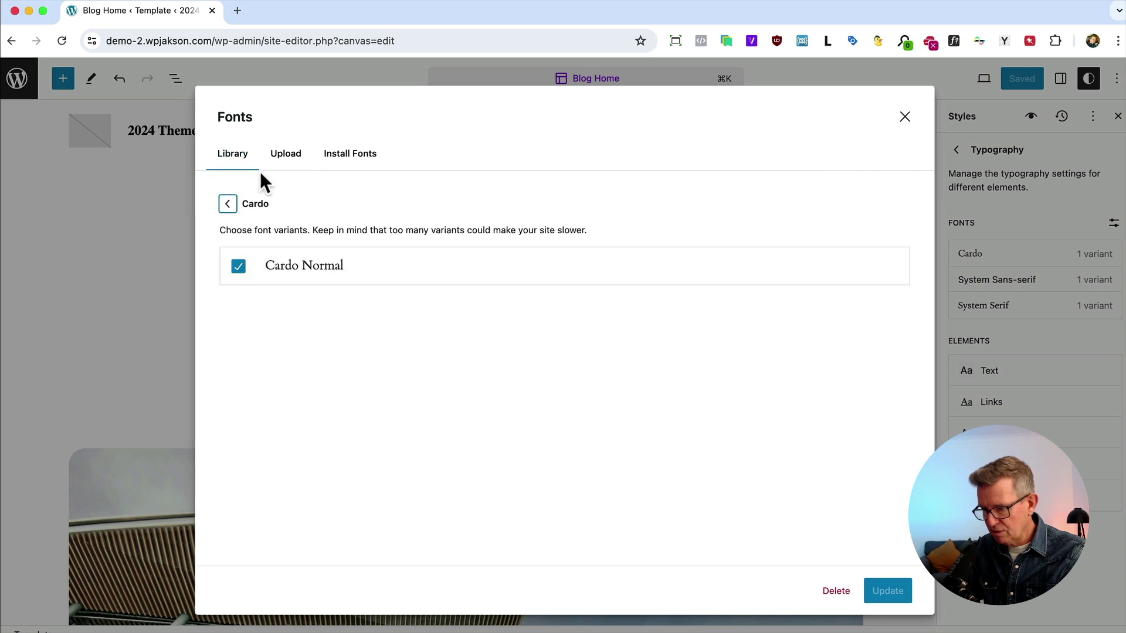
pyautogui.click(290, 167)
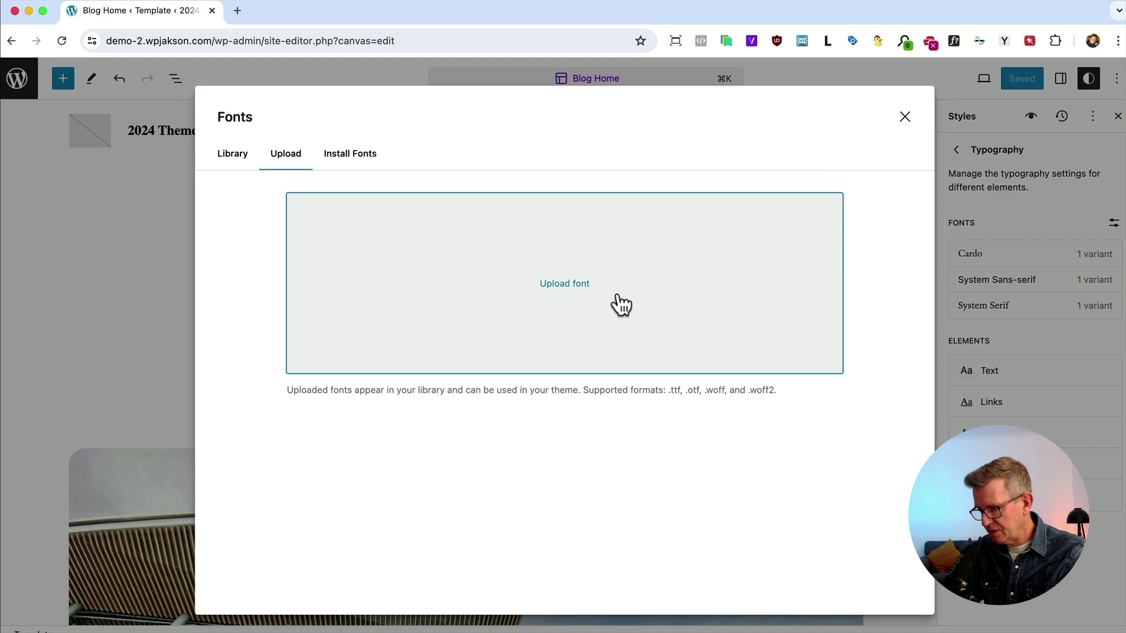
# Step: Upload the Cardo 400 italic woff2 file and verify Cardo's variants
pyautogui.press('super+Tab')
pyautogui.click(580, 341)
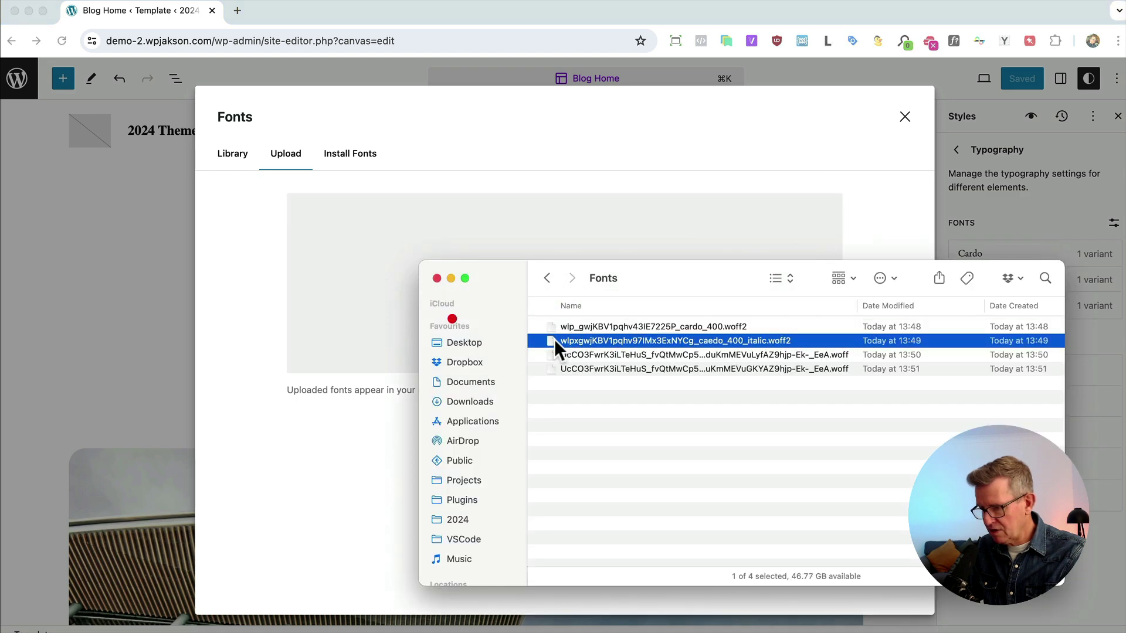
pyautogui.moveTo(554, 339); pyautogui.dragTo(367, 274)
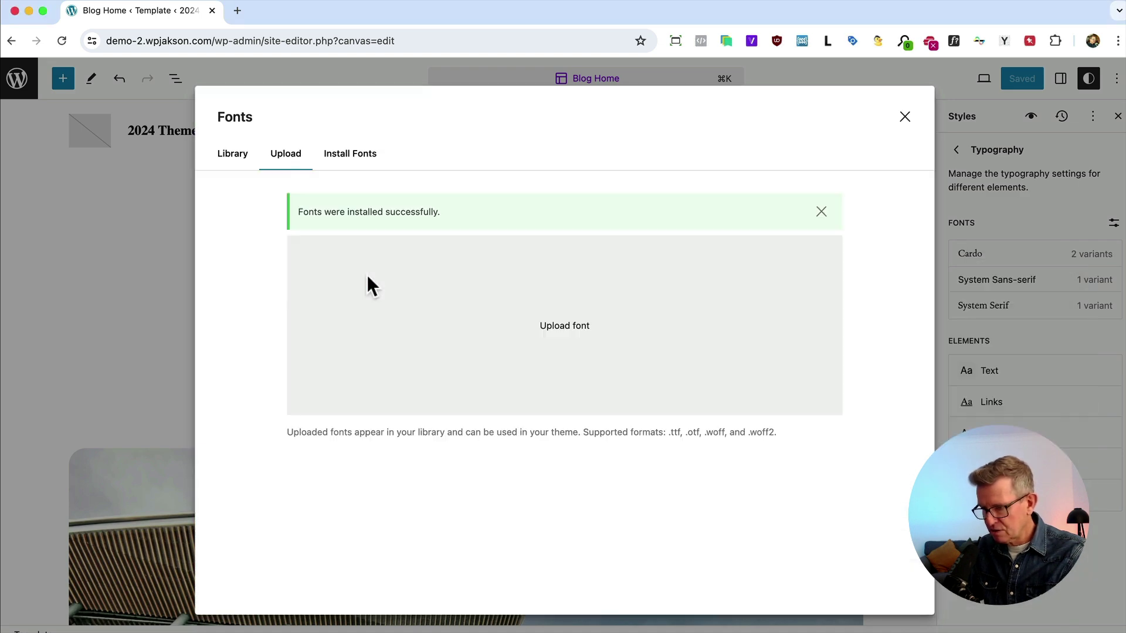
pyautogui.click(232, 159)
pyautogui.click(229, 206)
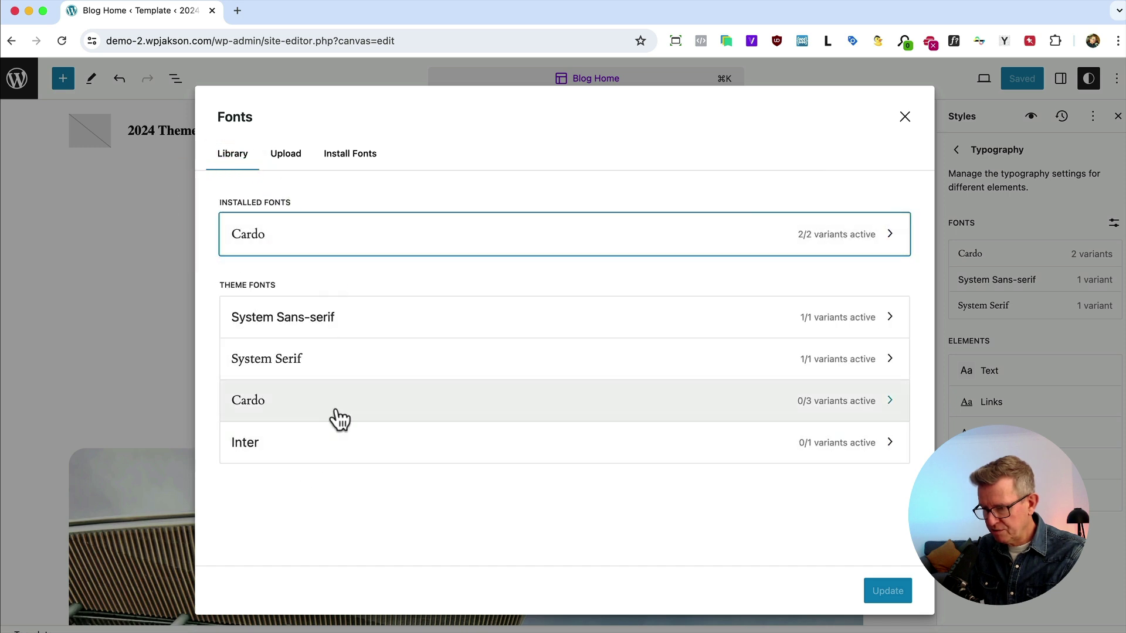
pyautogui.click(322, 235)
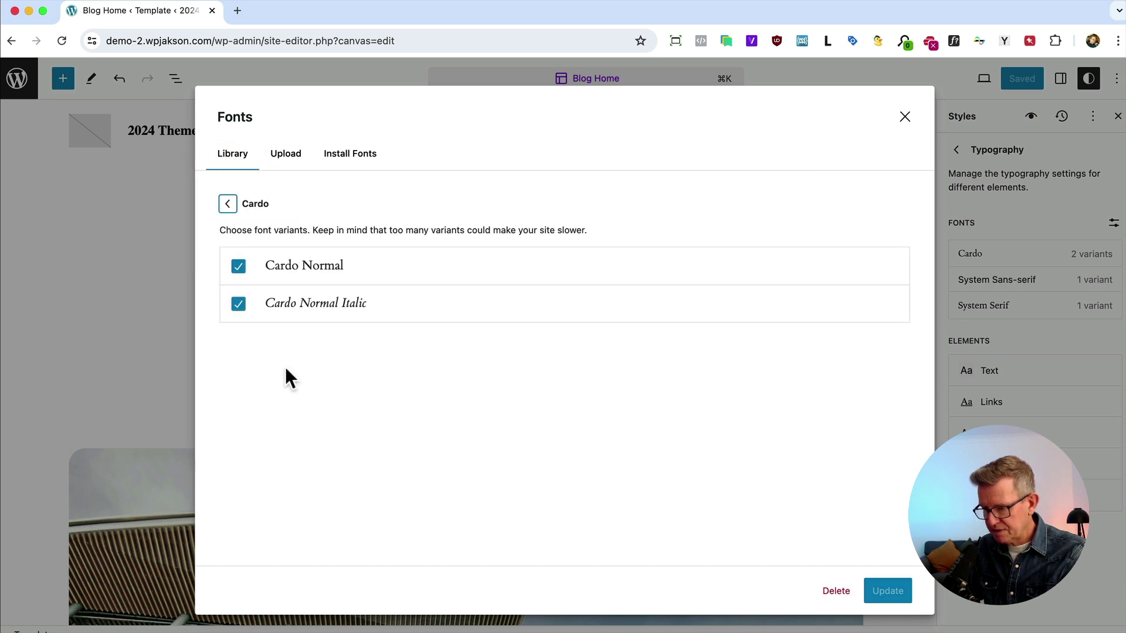
pyautogui.click(297, 161)
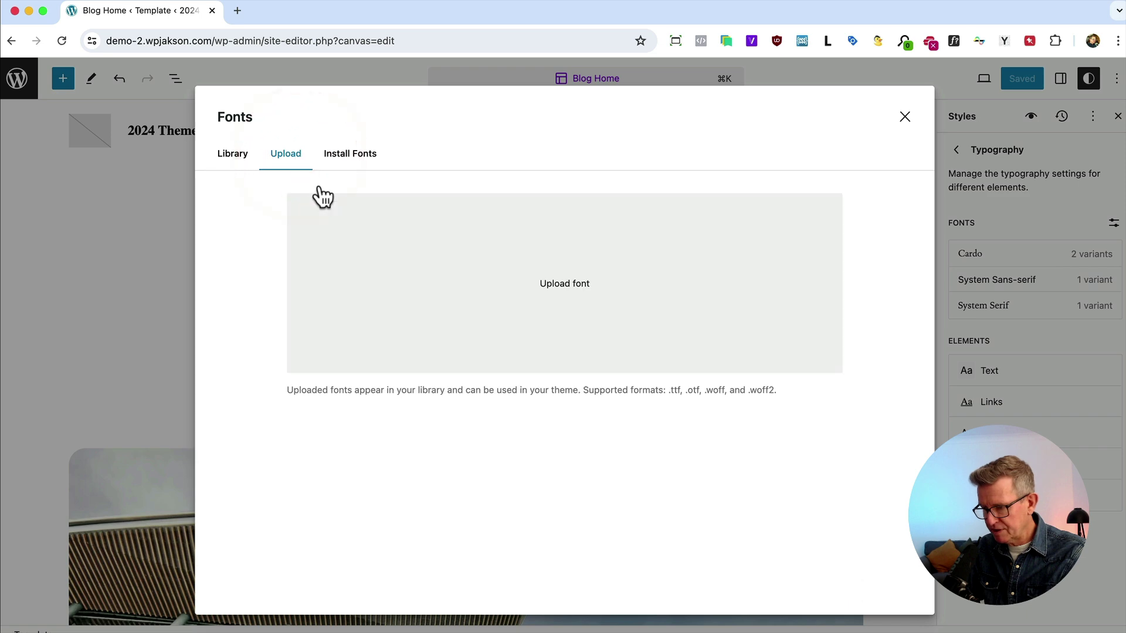
# Step: Upload the first Inter woff file and confirm it appears in the font list
pyautogui.press('super+Tab')
pyautogui.press('Down')
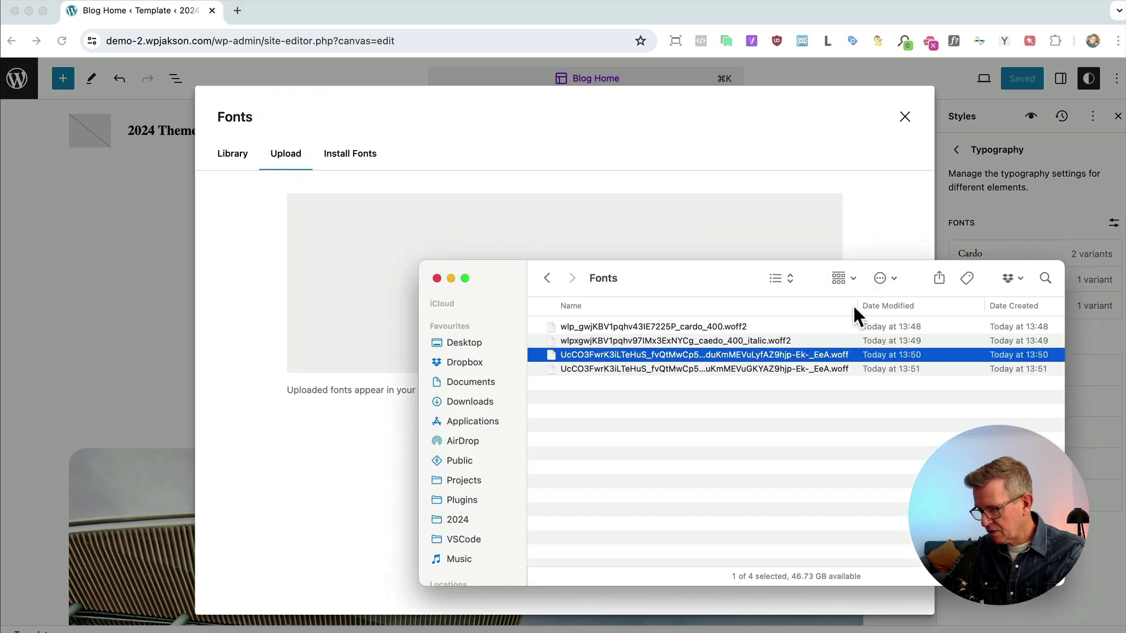
pyautogui.moveTo(857, 306); pyautogui.dragTo(944, 307)
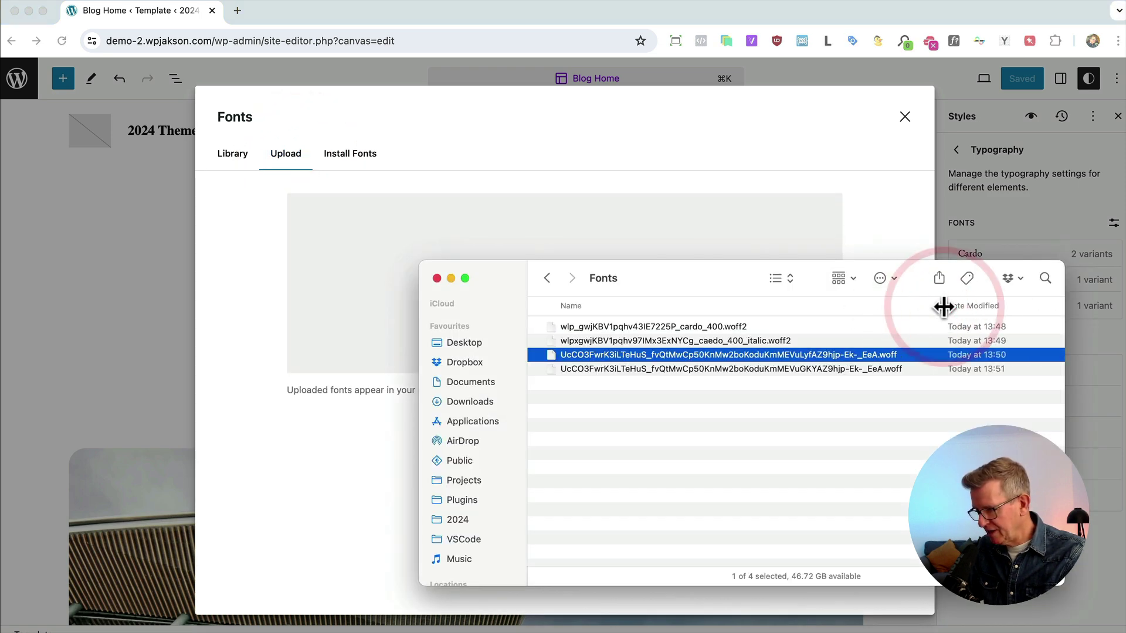
pyautogui.moveTo(683, 353); pyautogui.dragTo(369, 248)
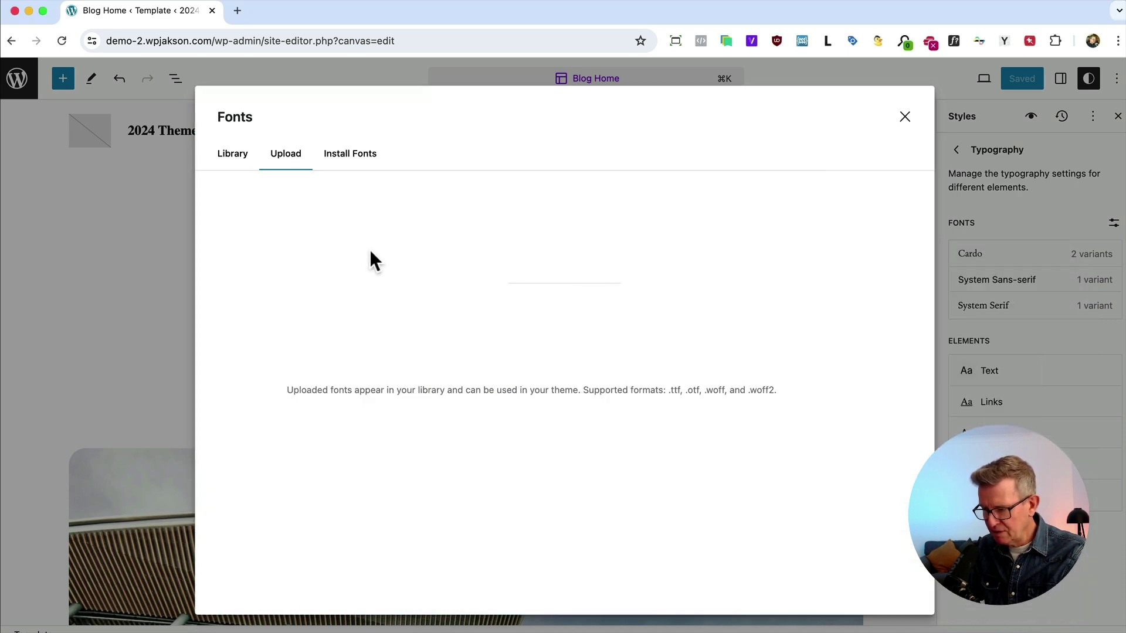
pyautogui.click(232, 163)
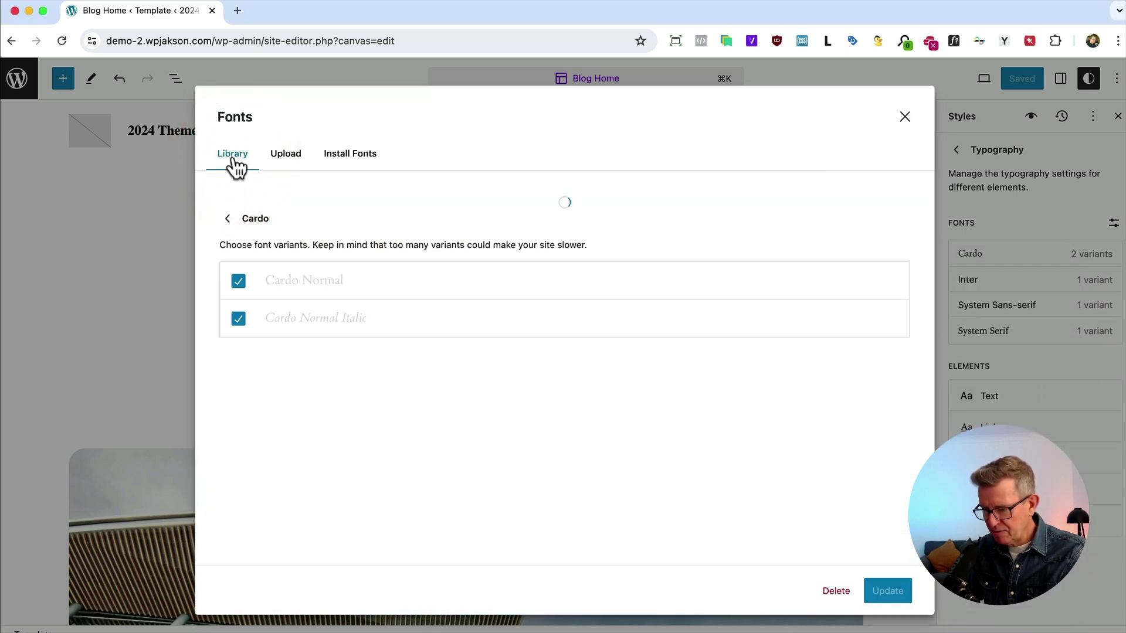
pyautogui.click(228, 216)
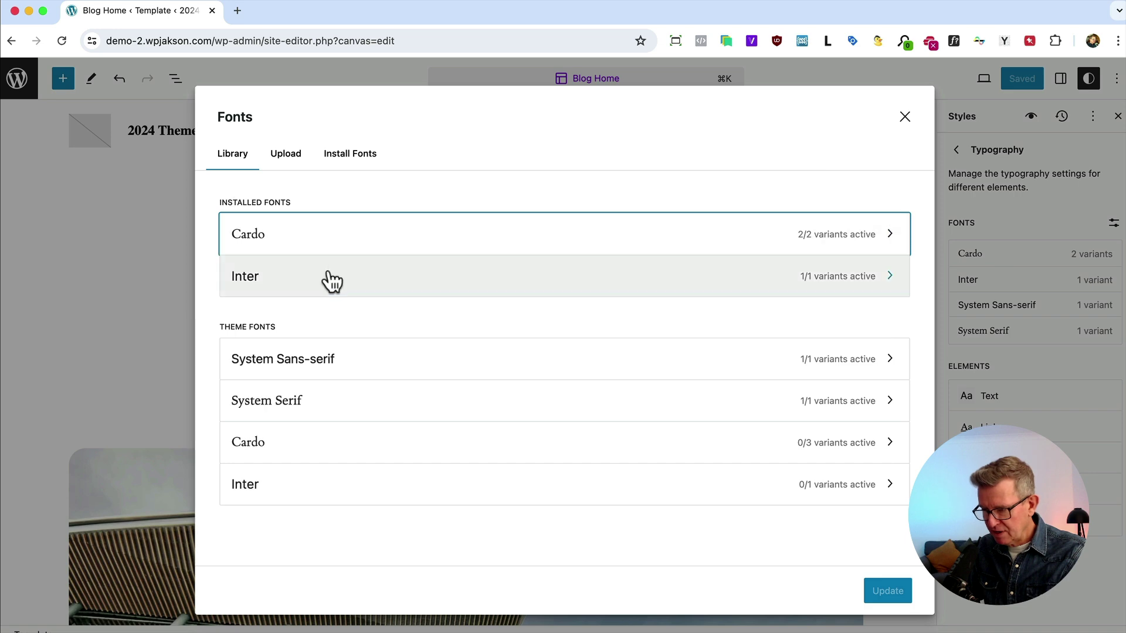
pyautogui.click(286, 159)
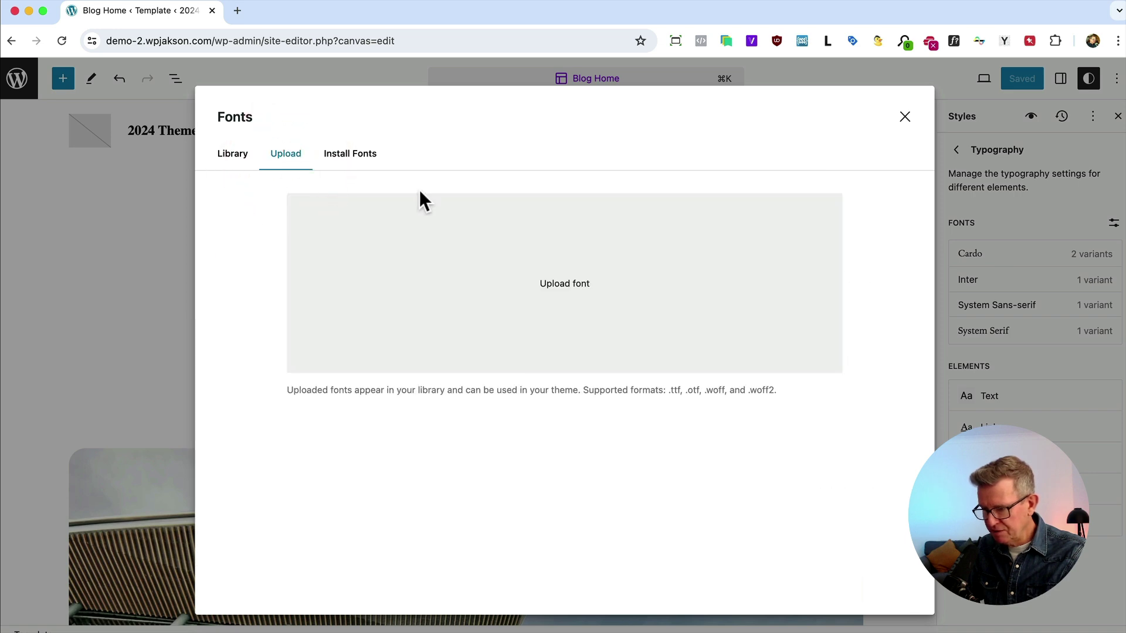
# Step: Upload the last Inter woff file, verify Inter's two variants, and close the font library
pyautogui.press('super+Tab')
pyautogui.moveTo(738, 368); pyautogui.dragTo(386, 249)
pyautogui.click(232, 155)
pyautogui.click(329, 271)
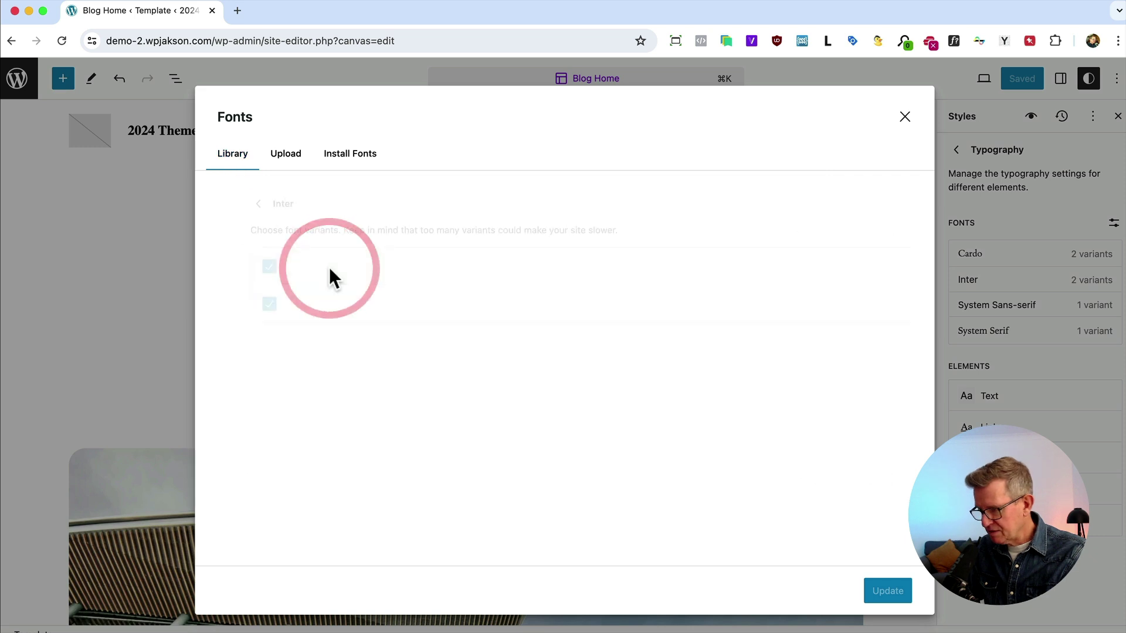
pyautogui.click(239, 203)
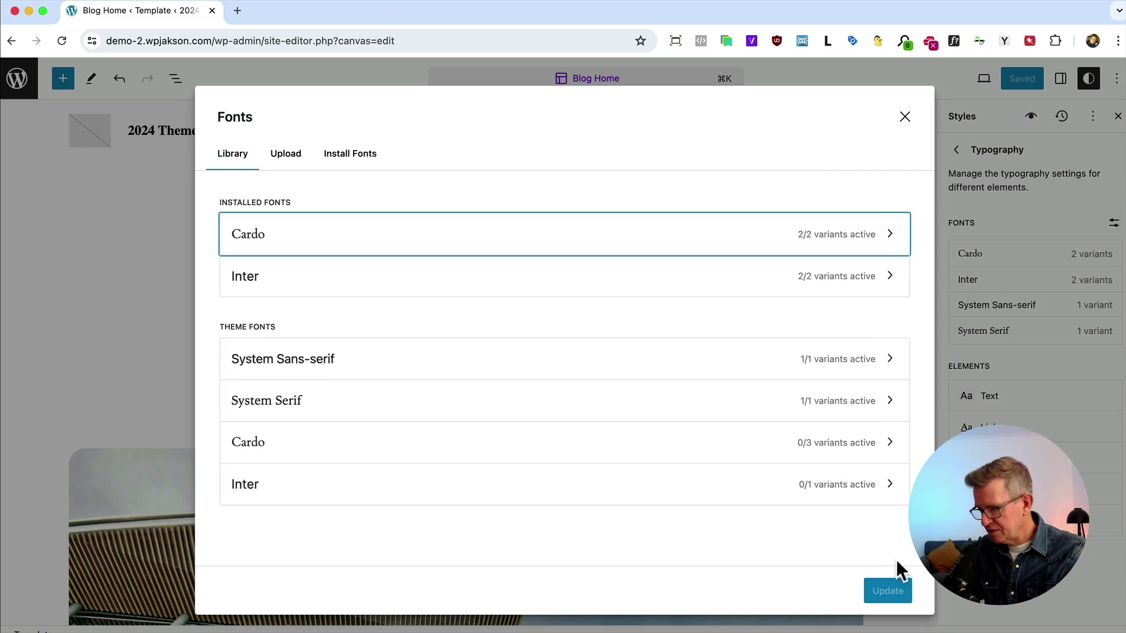
pyautogui.press('Escape')
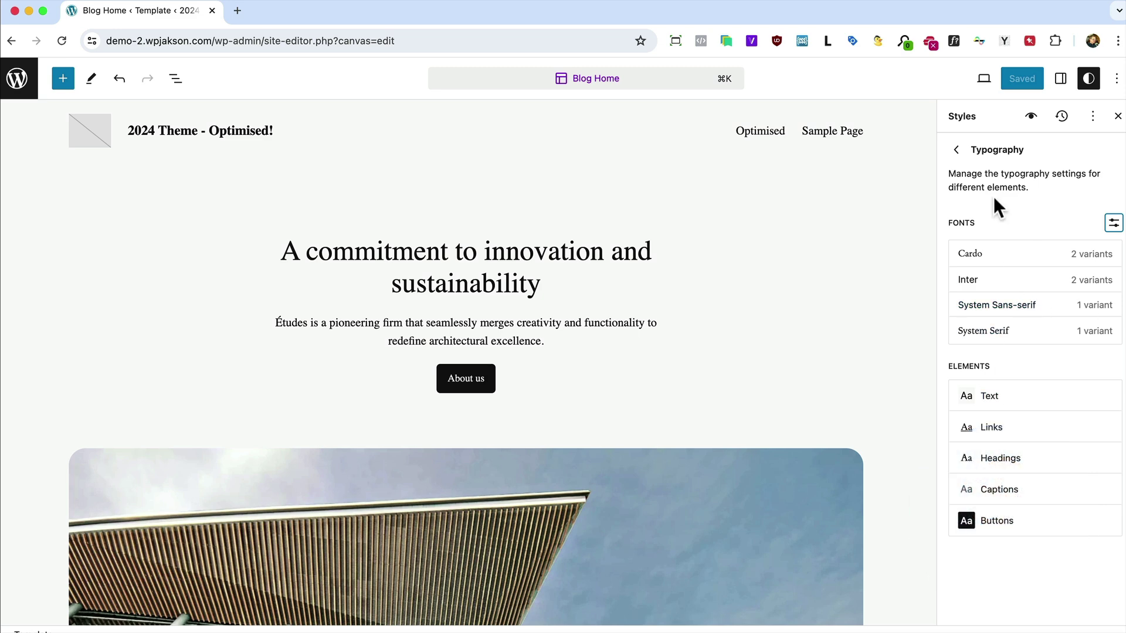
# Step: Set the body text font to Inter in Typography
pyautogui.click(1009, 403)
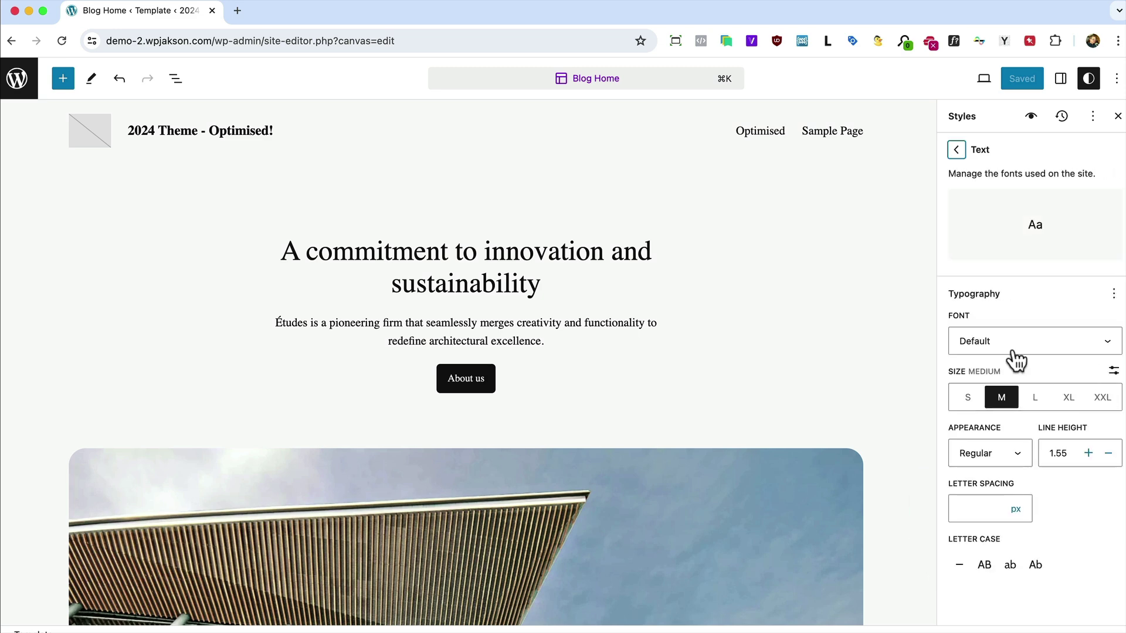
pyautogui.click(1016, 352)
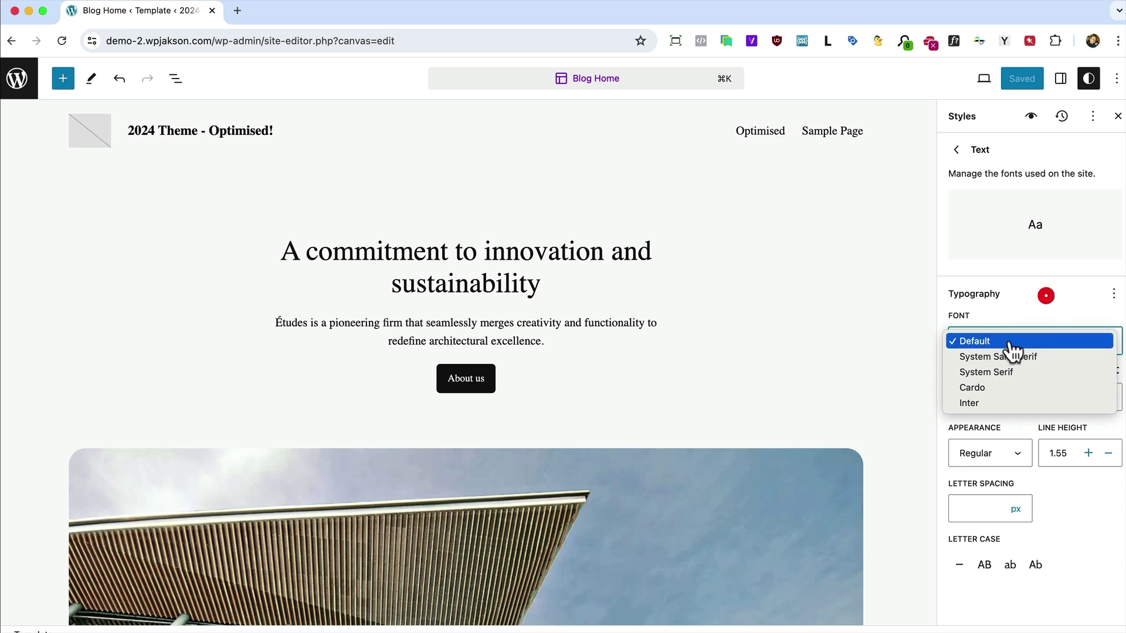
pyautogui.click(1044, 304)
pyautogui.click(1018, 337)
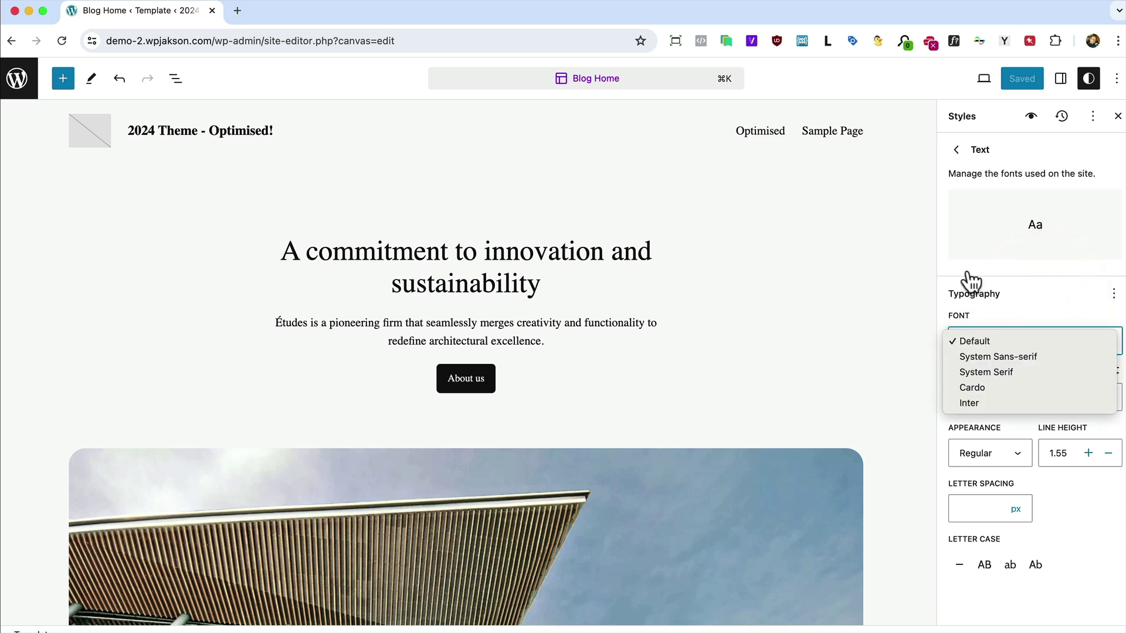
pyautogui.click(991, 404)
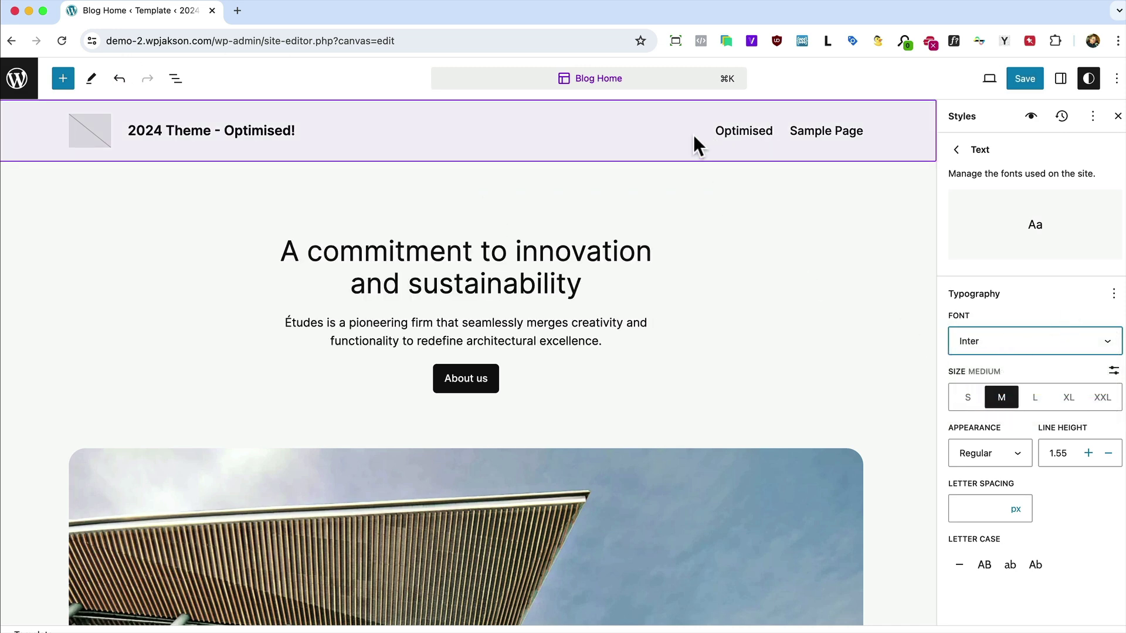
# Step: Set the headings font to Cardo and save the site styles
pyautogui.click(956, 150)
pyautogui.click(1011, 458)
pyautogui.click(1005, 399)
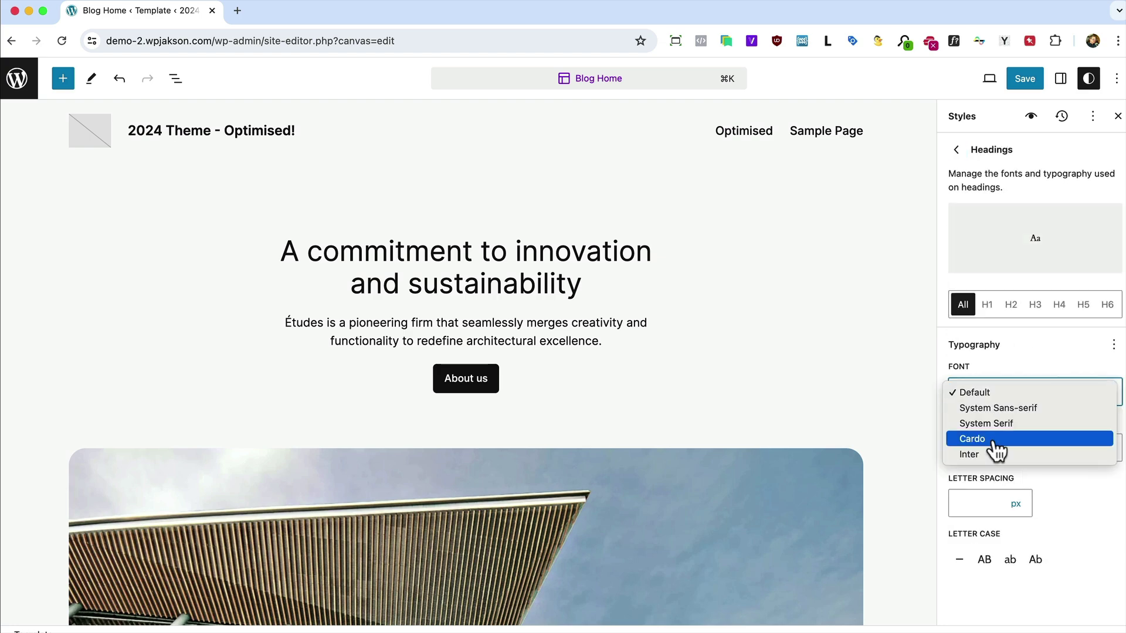
pyautogui.click(993, 440)
pyautogui.scroll(-10, 792, 370)
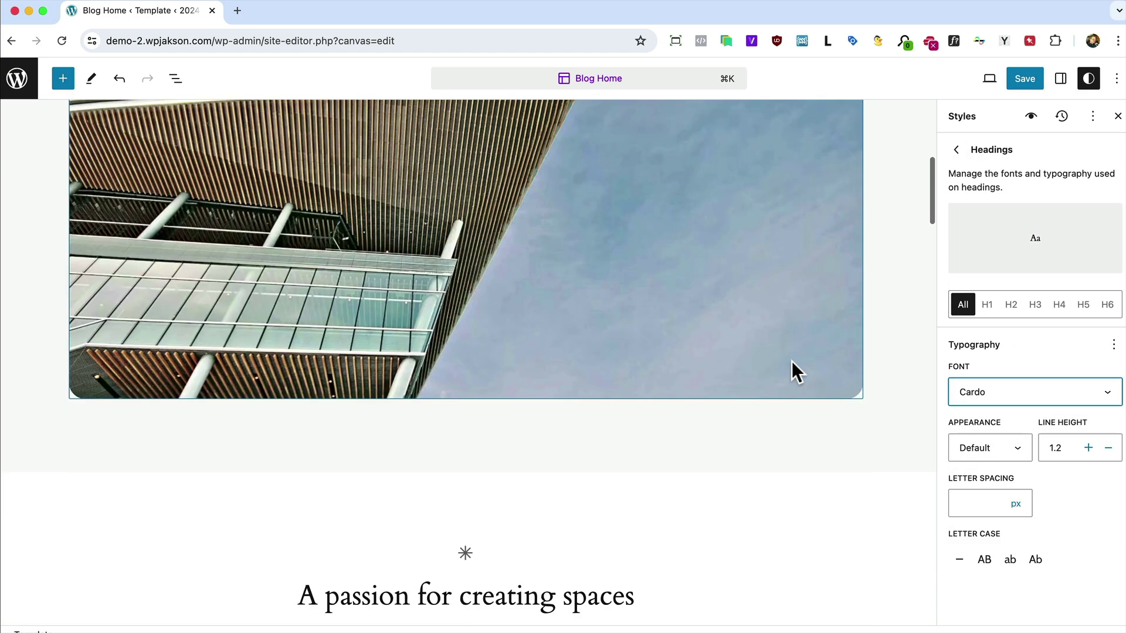
pyautogui.scroll(-10, 791, 361)
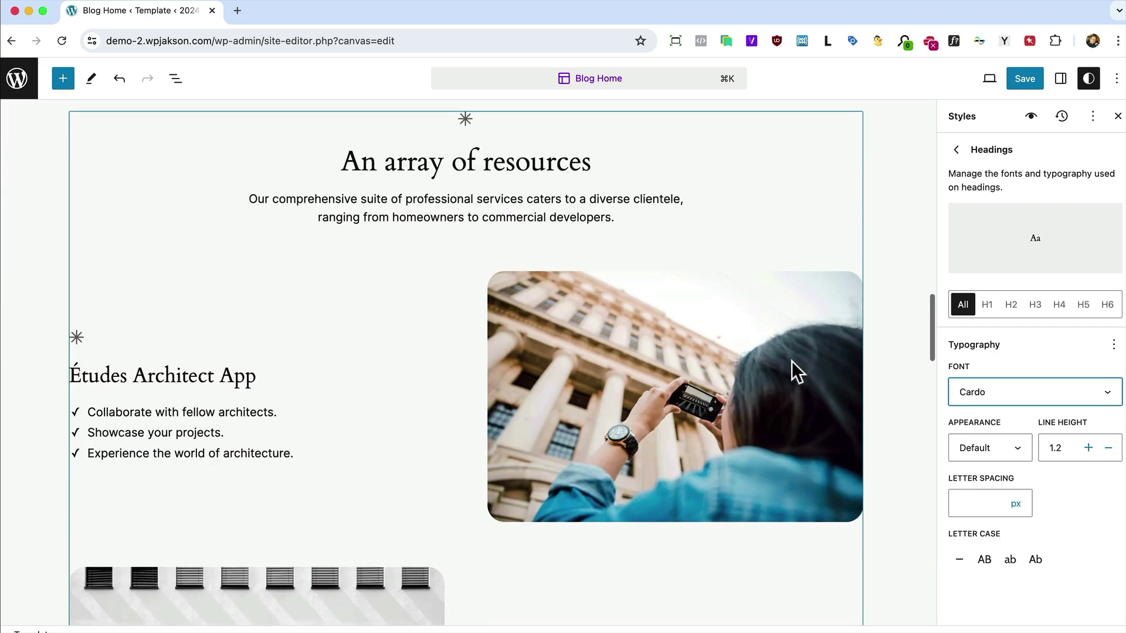
pyautogui.scroll(3, 791, 360)
pyautogui.scroll(15, 792, 360)
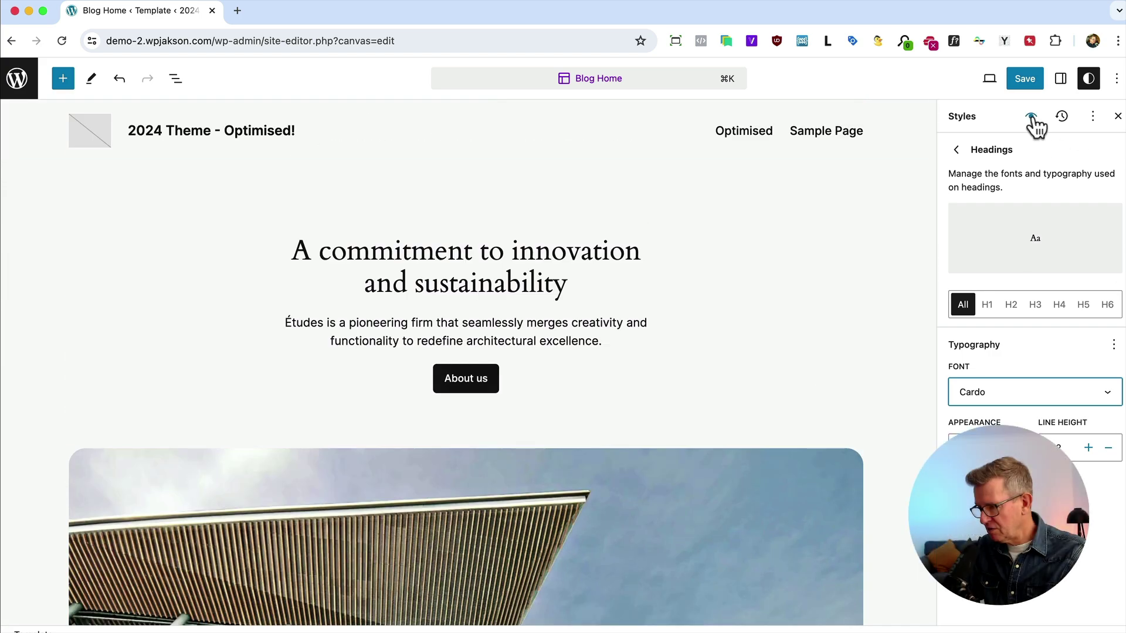
pyautogui.click(1025, 82)
pyautogui.press('super+Tab')
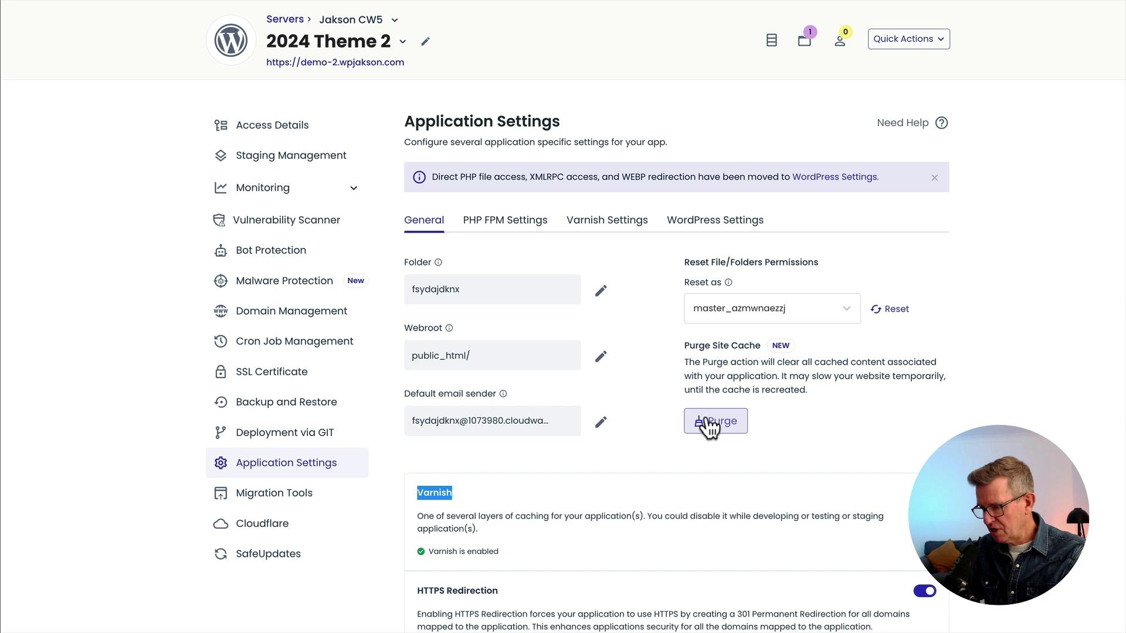
# Step: Purge the 2024 Theme 2 site cache in Cloudways, briefly checking the Fonts folder
pyautogui.click(706, 417)
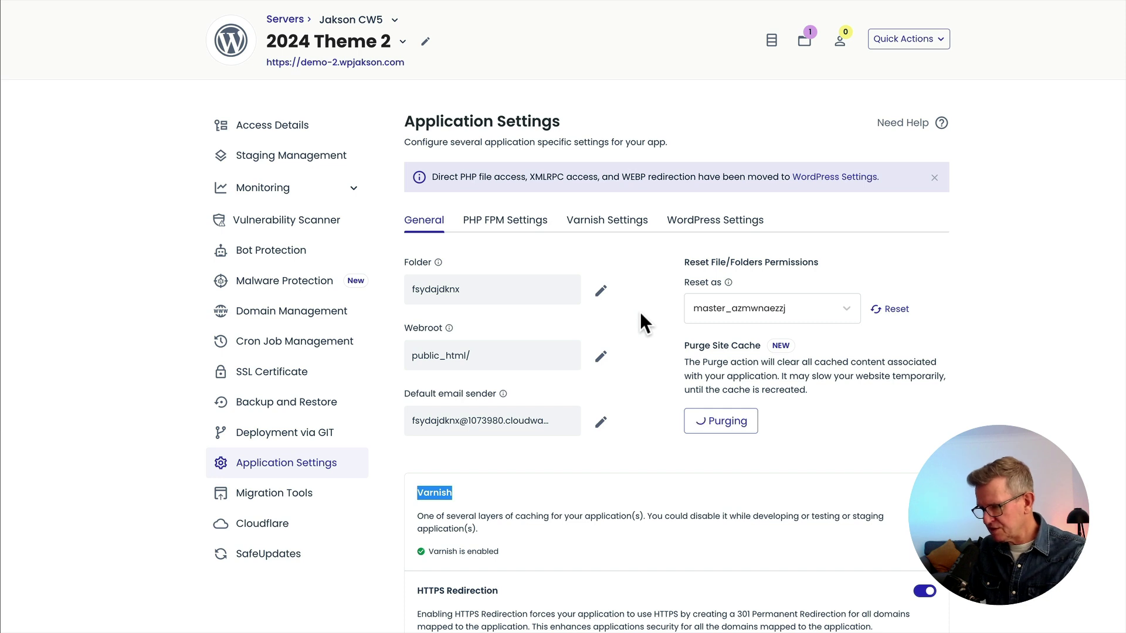
pyautogui.press('super+Tab')
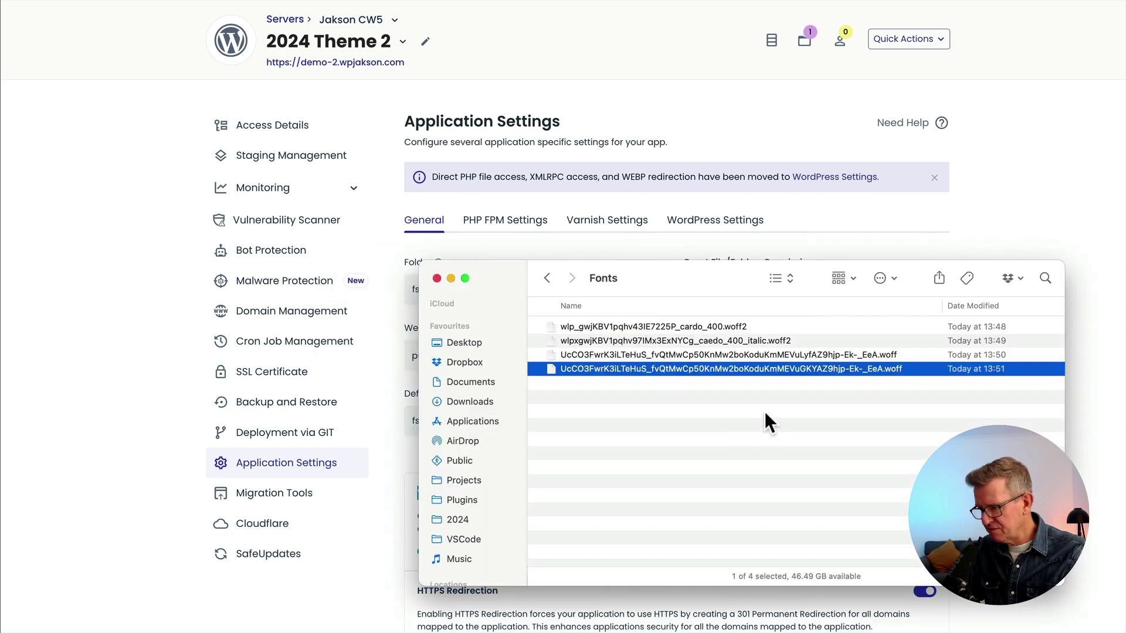
pyautogui.hscroll(6, 877, 381)
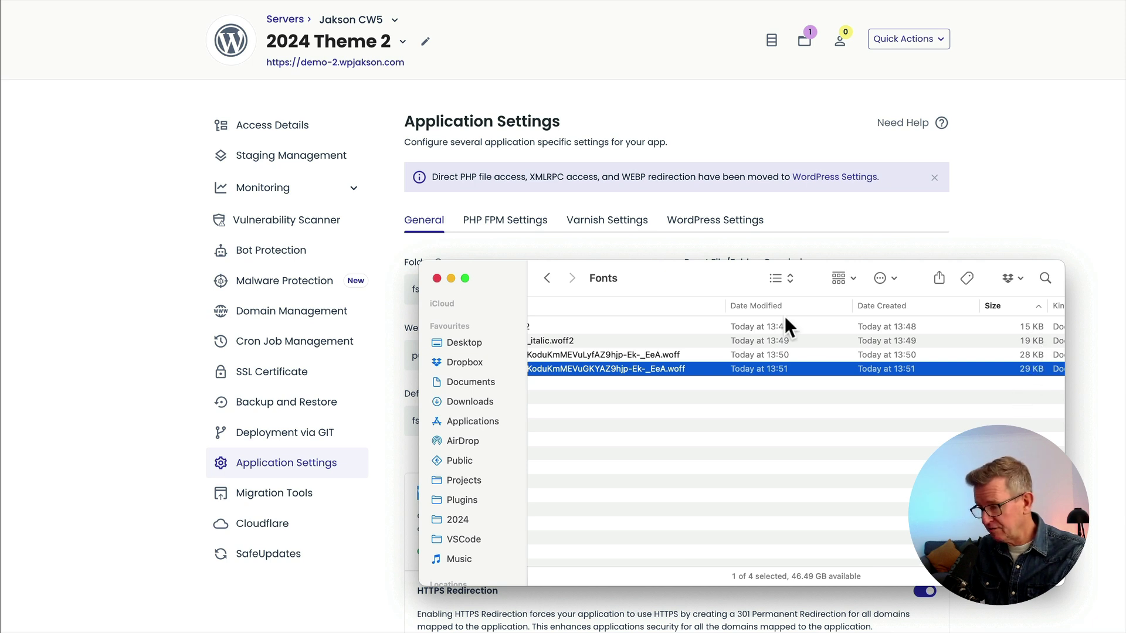
pyautogui.press('super+Tab')
pyautogui.press('super+Tab')
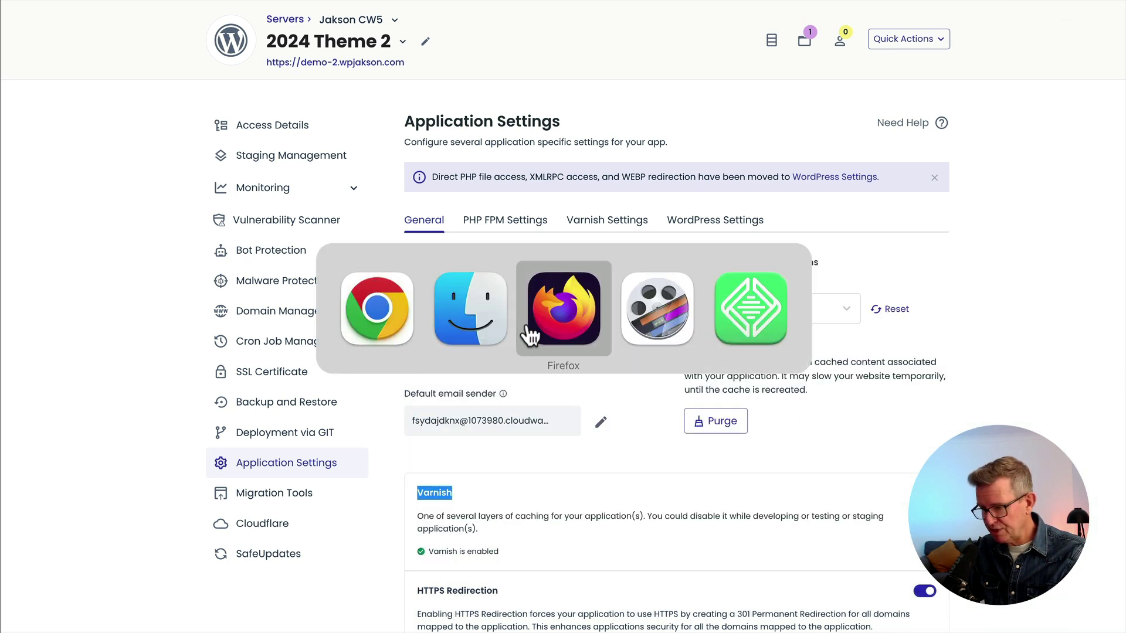
# Step: Close the fonts CSS tab and reload the Optimised page with the Network panel recording
pyautogui.click(554, 333)
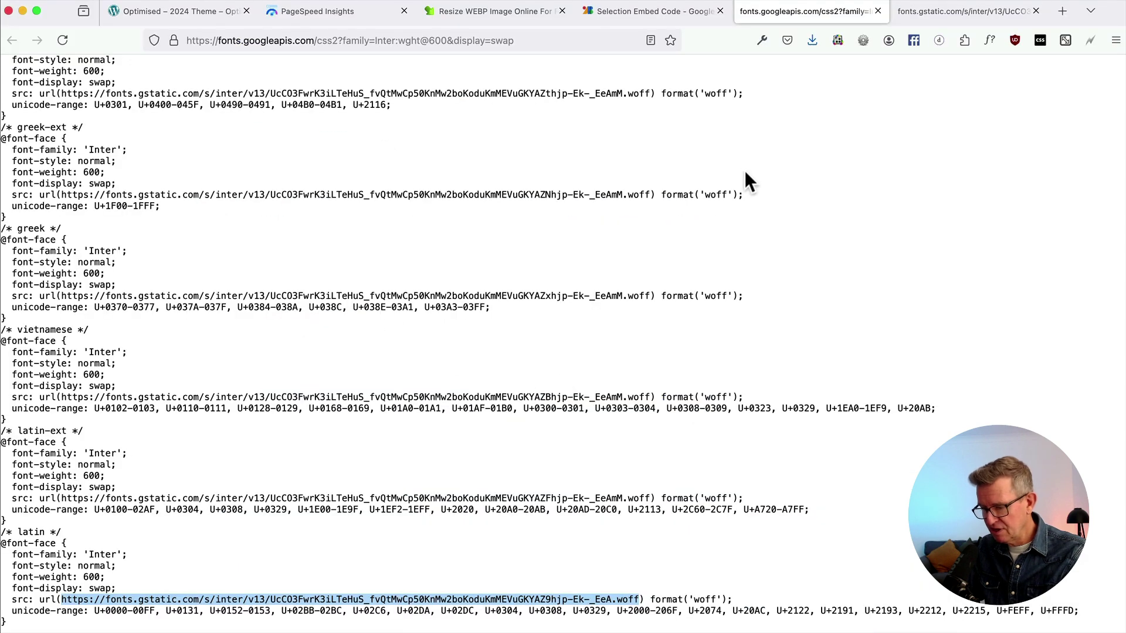
pyautogui.press('super+w')
pyautogui.press('super+w')
pyautogui.press('super+w')
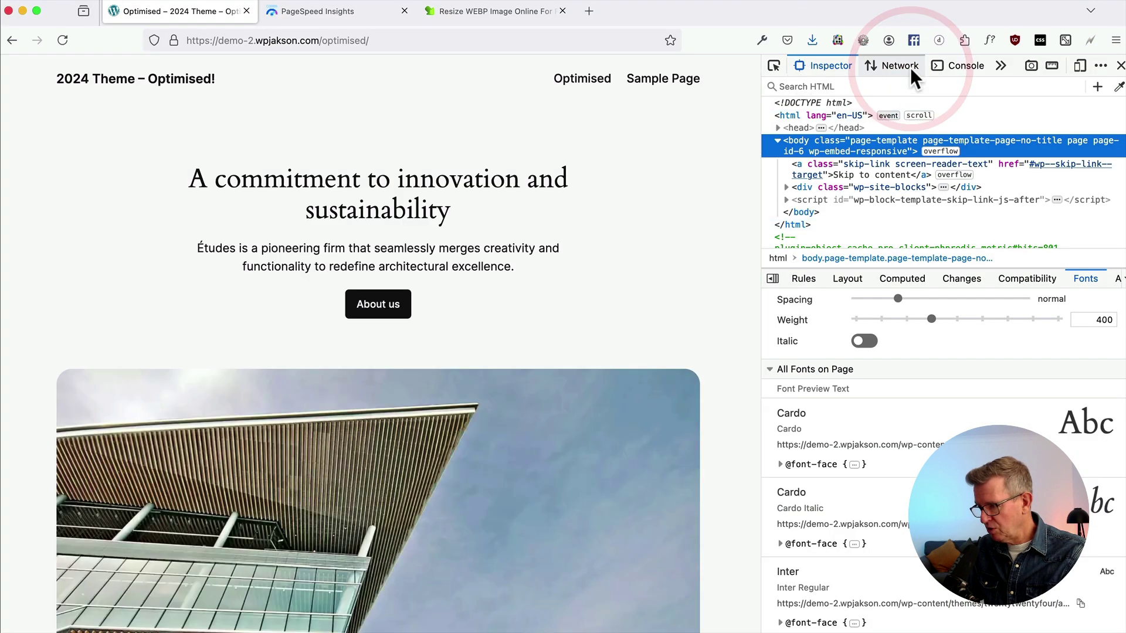
pyautogui.click(910, 68)
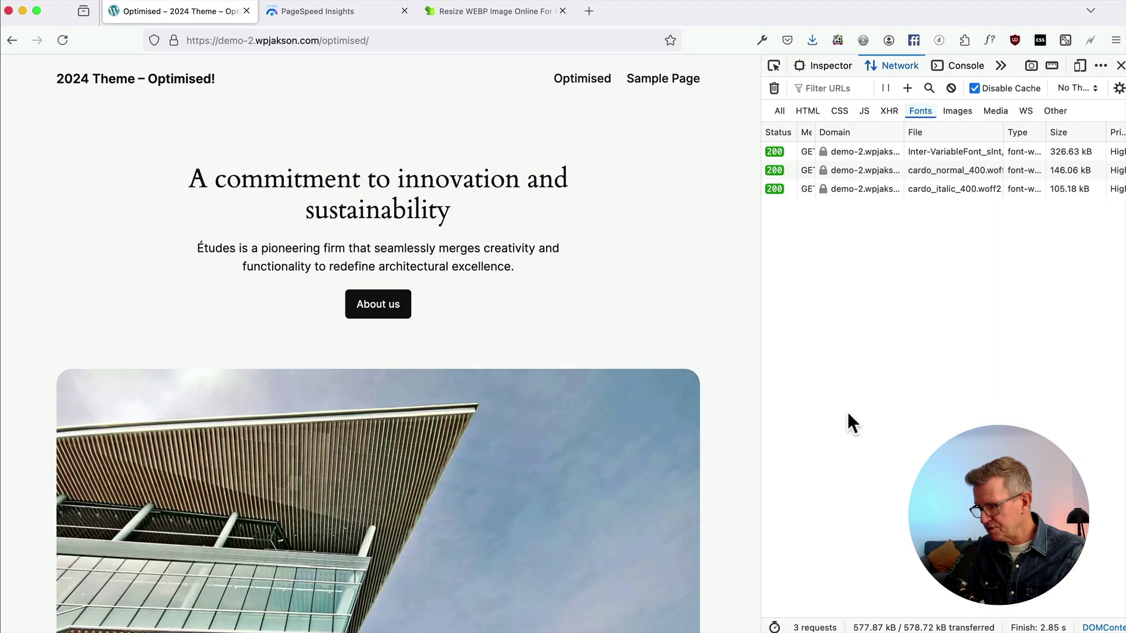
pyautogui.click(780, 111)
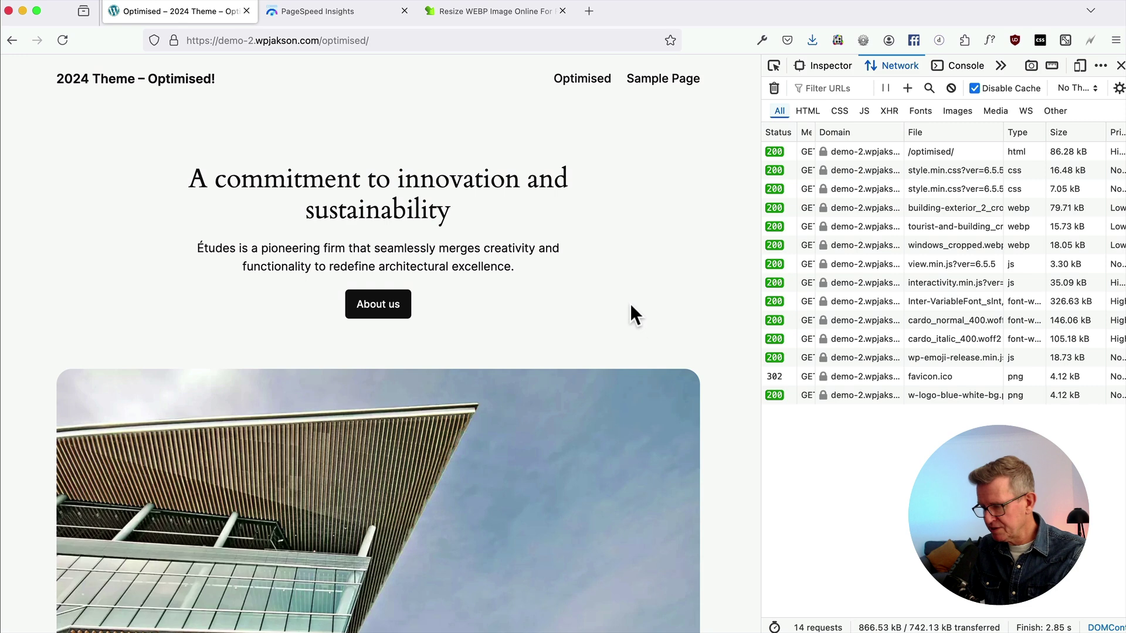
pyautogui.press('super+r')
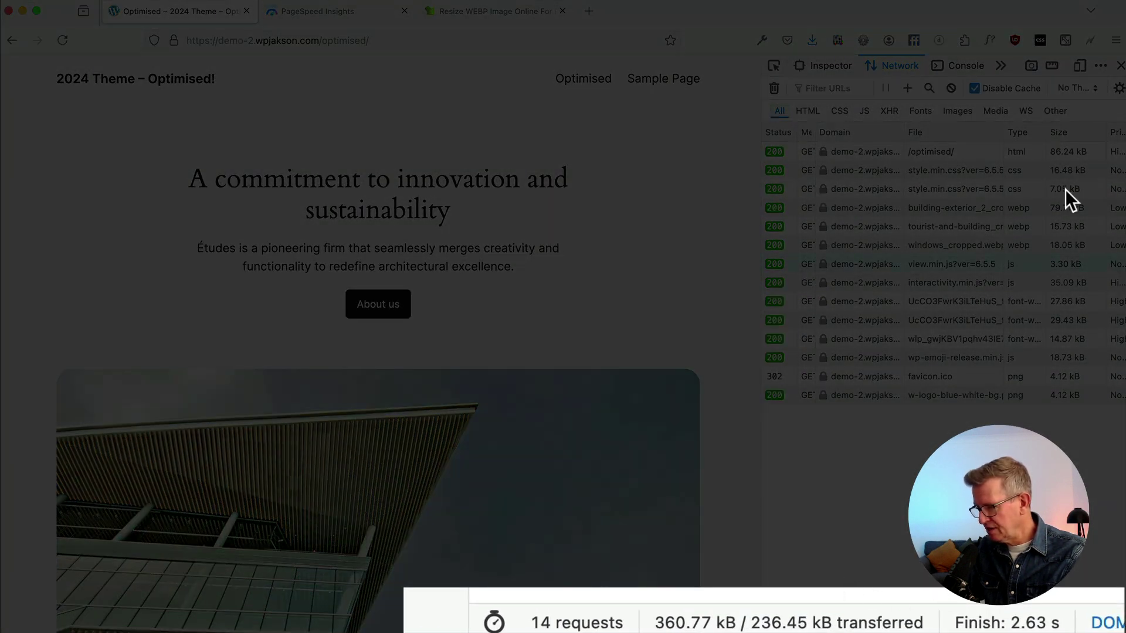
# Step: Review the Images, Fonts and All request filters: 14 requests, three fonts totalling 72.15 kB
pyautogui.click(958, 111)
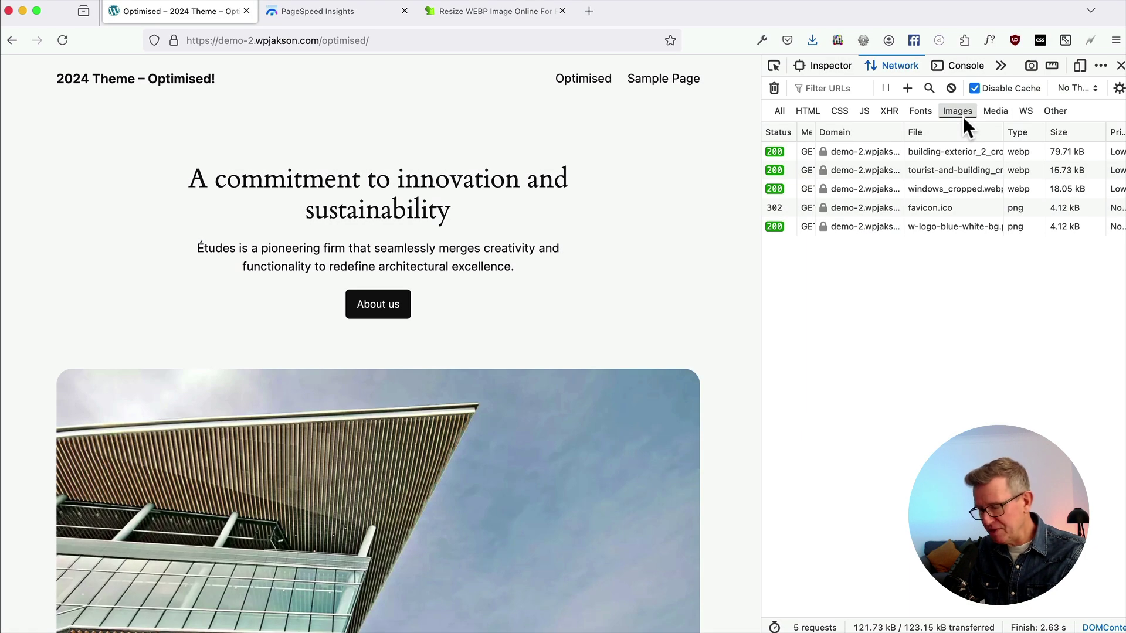
pyautogui.click(919, 112)
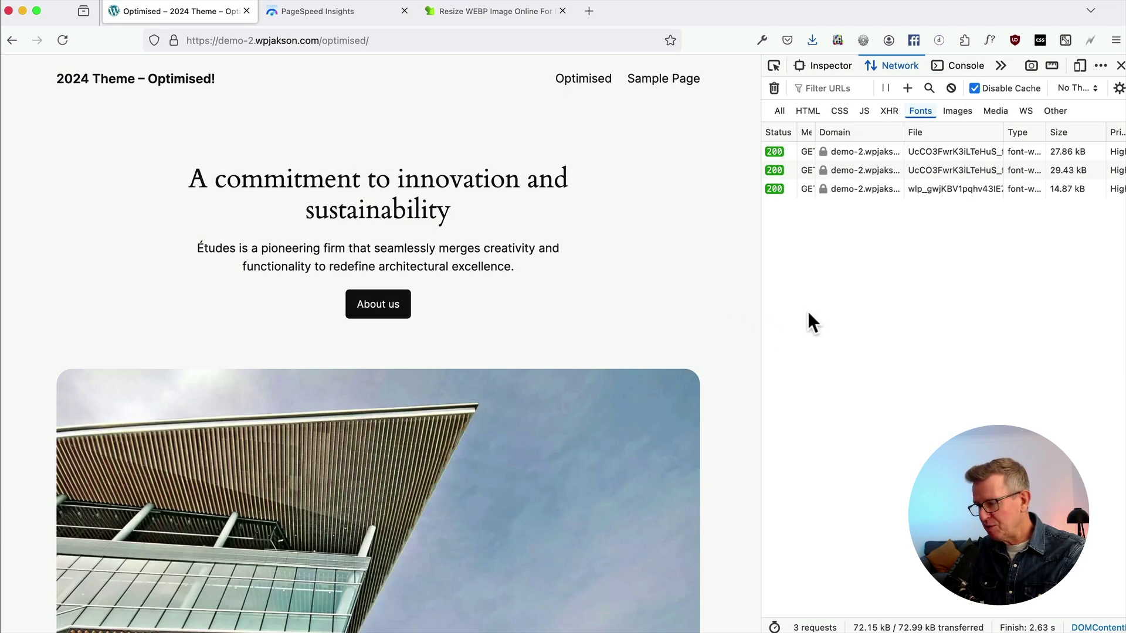
pyautogui.click(783, 111)
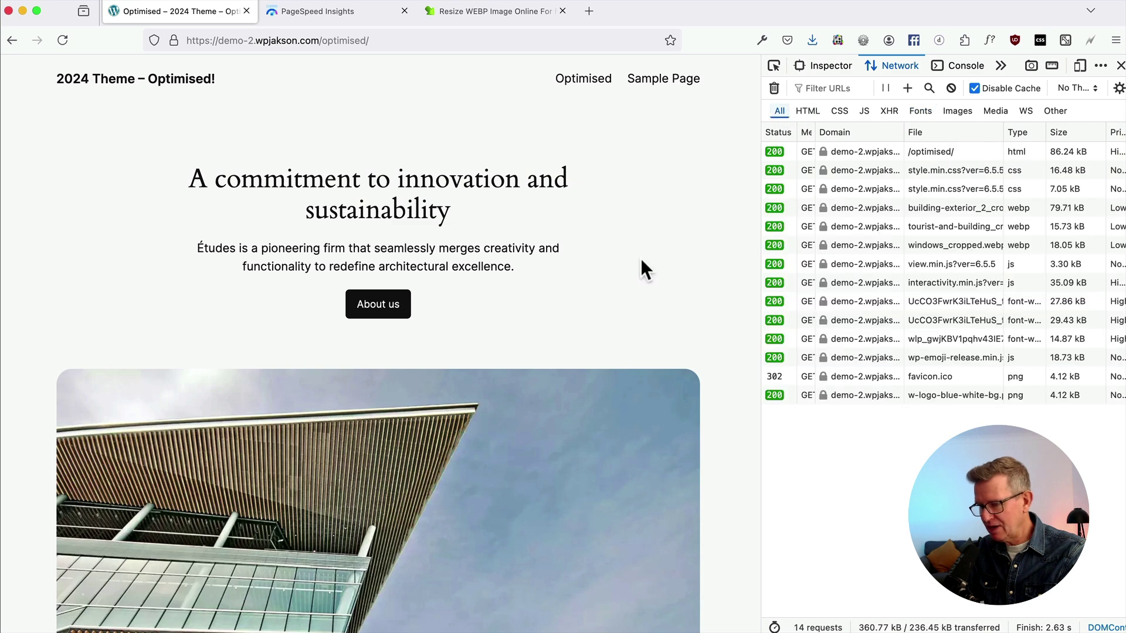
# Step: Replace the PageSpeed Insights URL with the Optimised page address copied from the site tab and analyze it
pyautogui.click(317, 18)
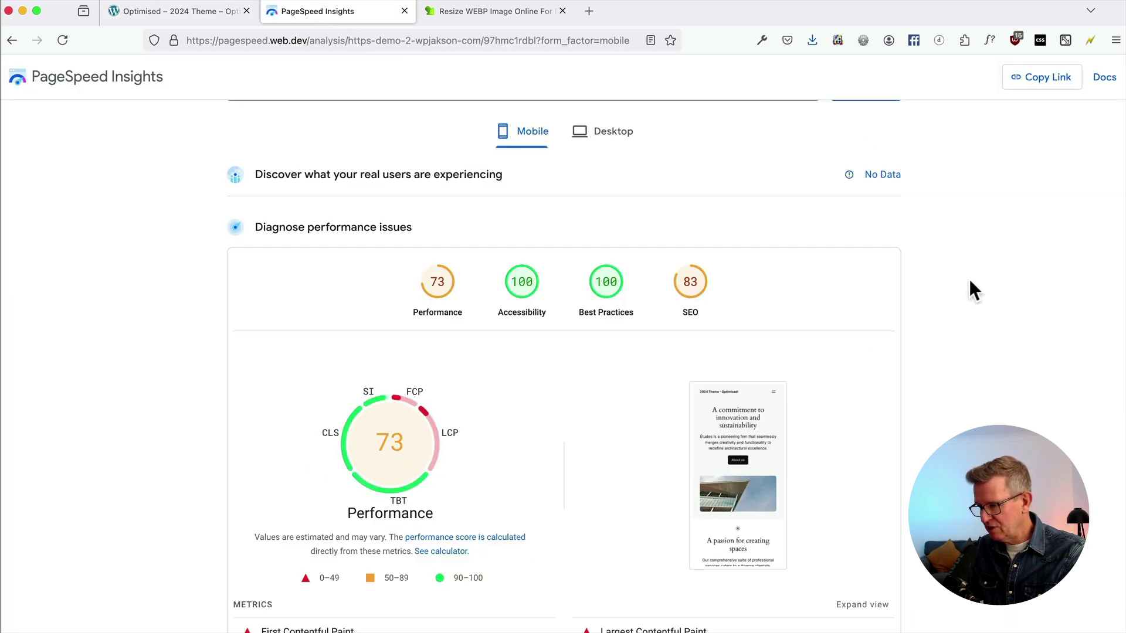
pyautogui.scroll(2, 970, 287)
pyautogui.click(193, 13)
pyautogui.click(355, 41)
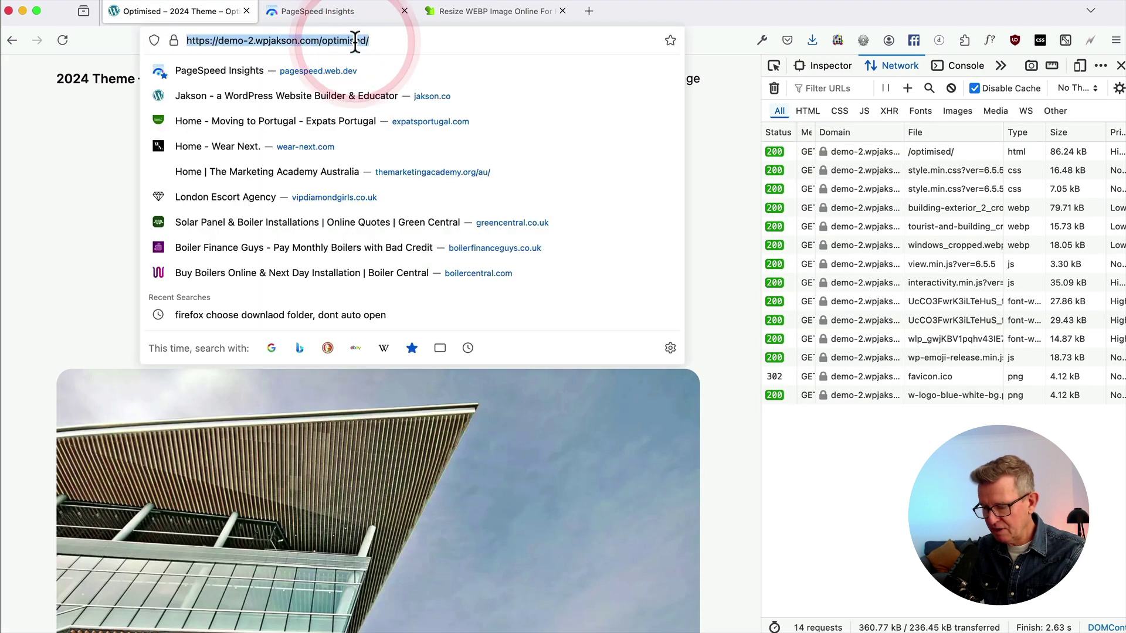
pyautogui.click(328, 12)
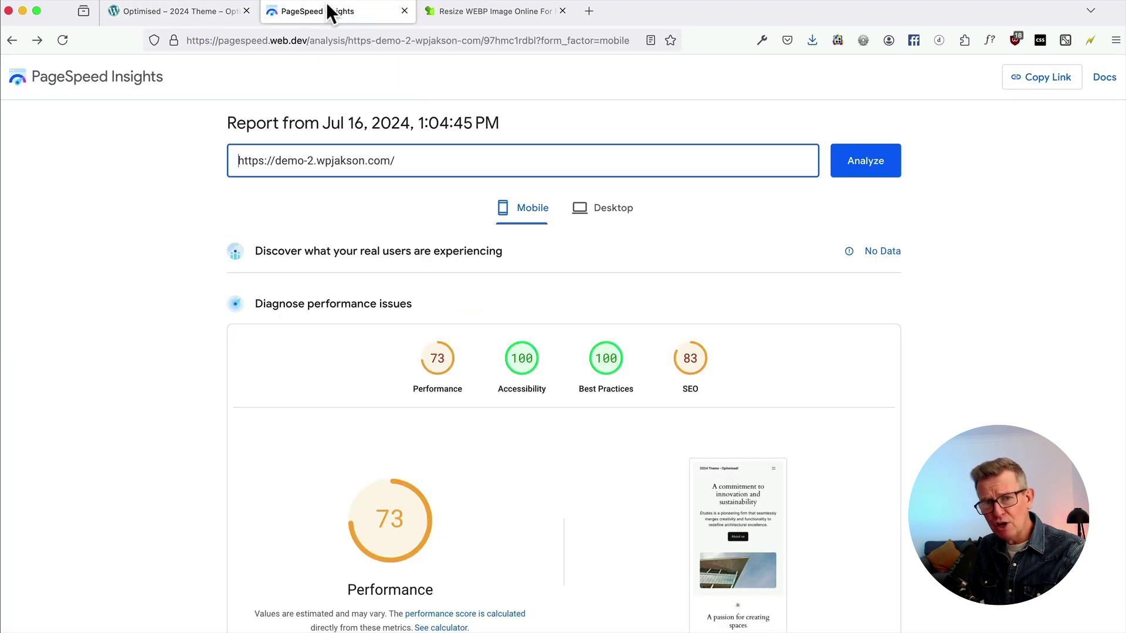
pyautogui.click(364, 169)
pyautogui.click(364, 169)
pyautogui.hotkey('ctrl', 'a')
pyautogui.write('https://demo-2.wpjakson.com/optimised/')
pyautogui.click(892, 170)
pyautogui.click(855, 174)
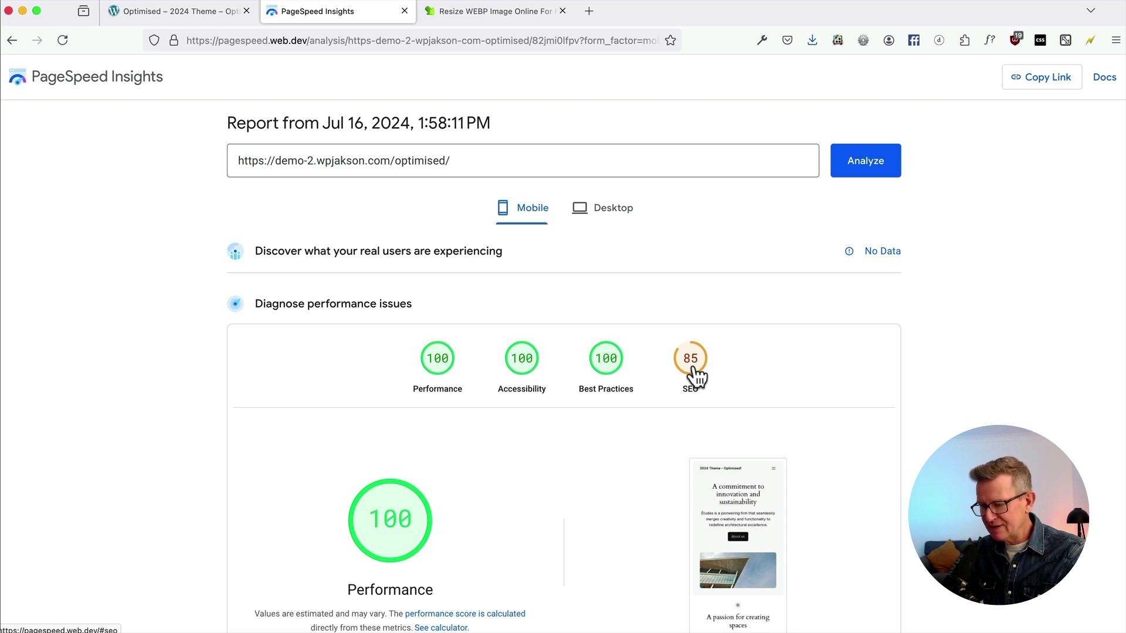
# Step: Open the SEO audit results and expand the 'Links are not crawlable' details for About us and Sign up
pyautogui.click(695, 370)
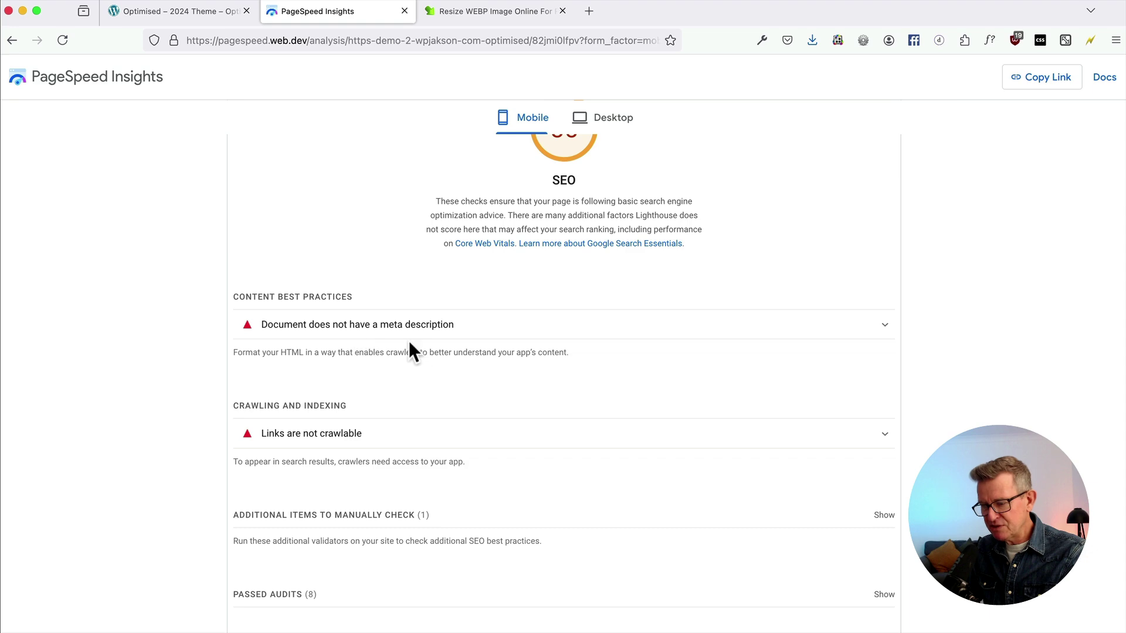
pyautogui.click(367, 433)
pyautogui.scroll(-5, 469, 452)
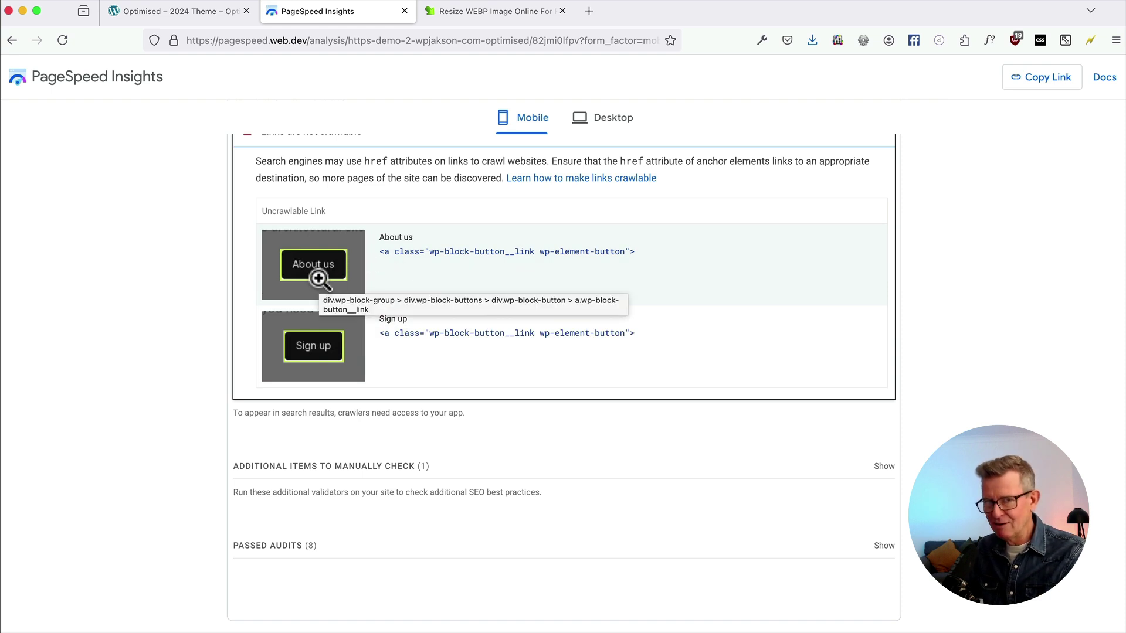
pyautogui.scroll(4, 319, 278)
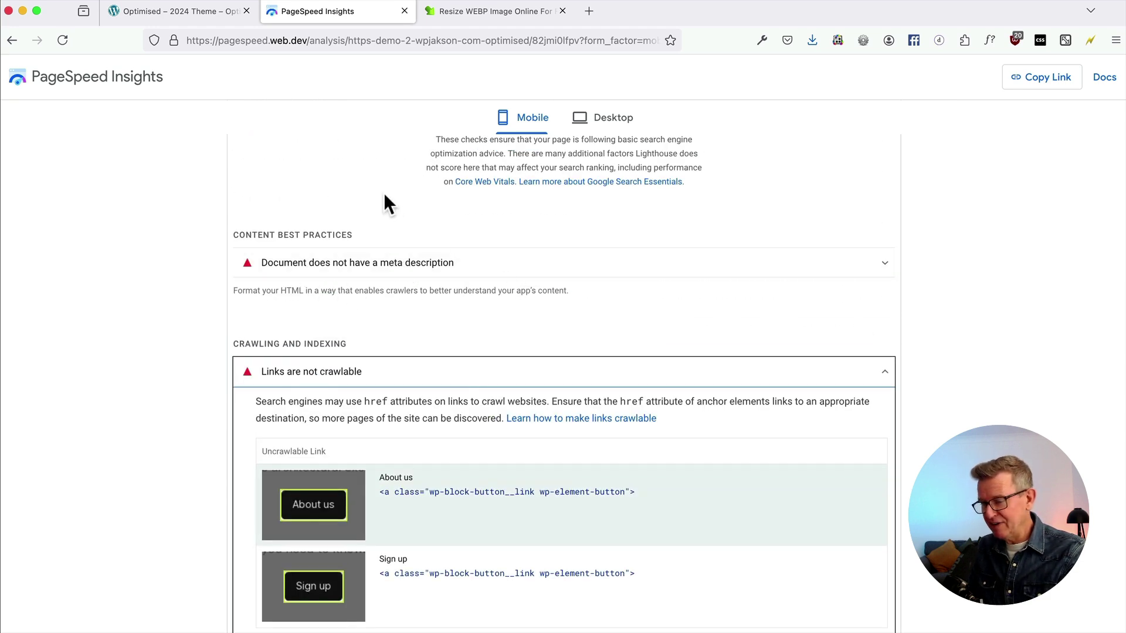
pyautogui.press('super+Tab')
pyautogui.press('super+Tab')
# Step: From the dashboard's Add Plugins page, search 'slim seo', then install and activate Slim SEO
pyautogui.click(16, 83)
pyautogui.click(12, 82)
pyautogui.moveTo(36, 293)
pyautogui.moveTo(38, 314)
pyautogui.click(151, 333)
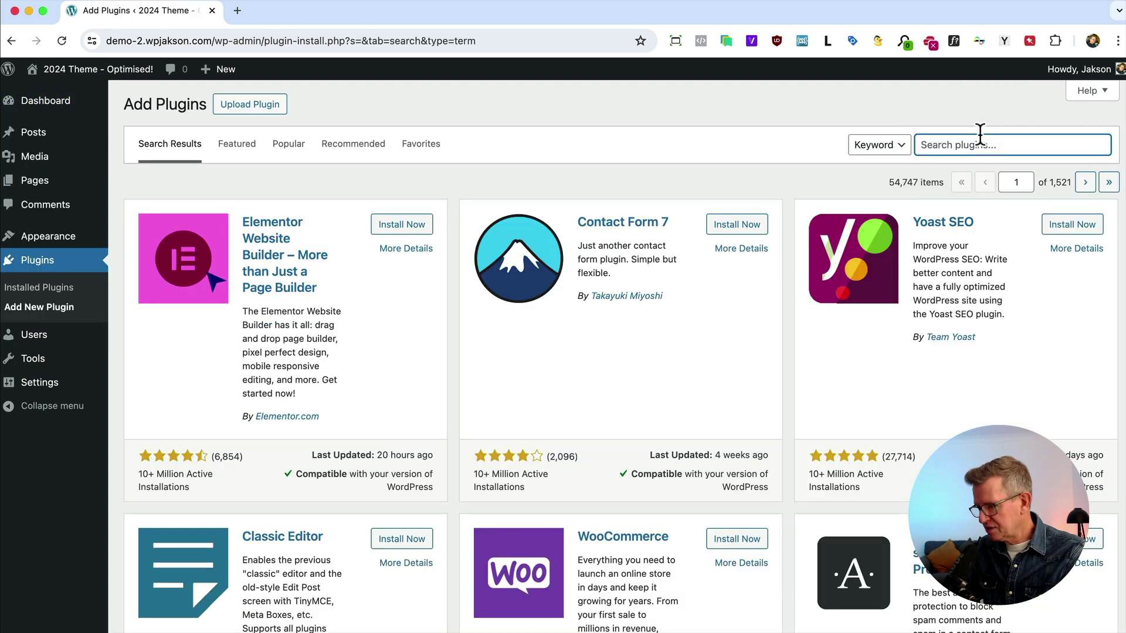
pyautogui.write('slim s')
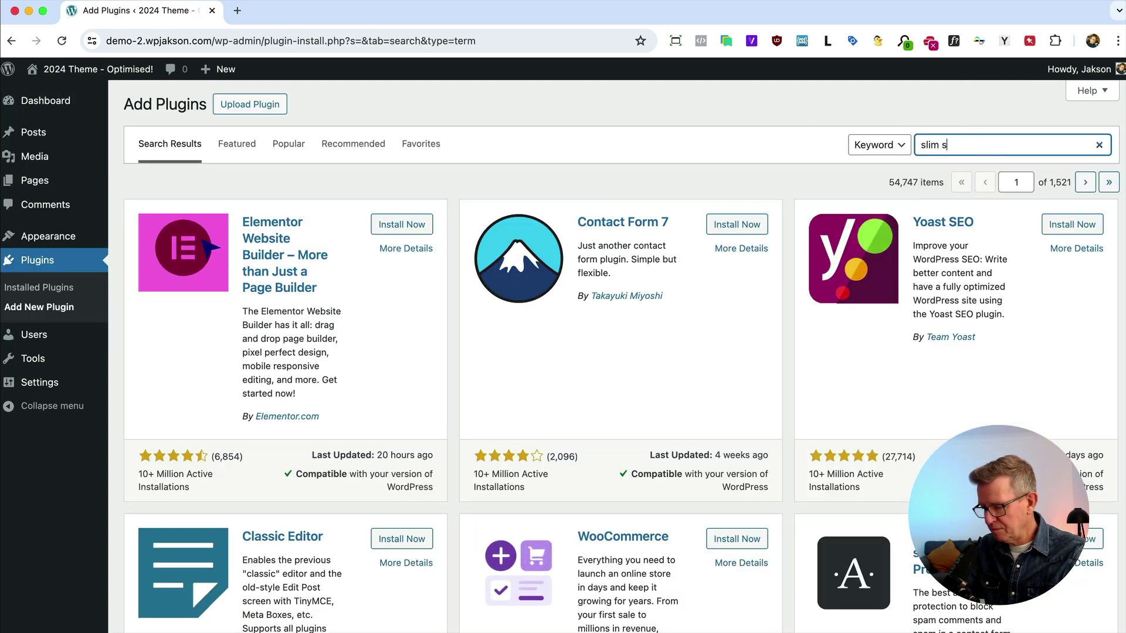
pyautogui.write('eo')
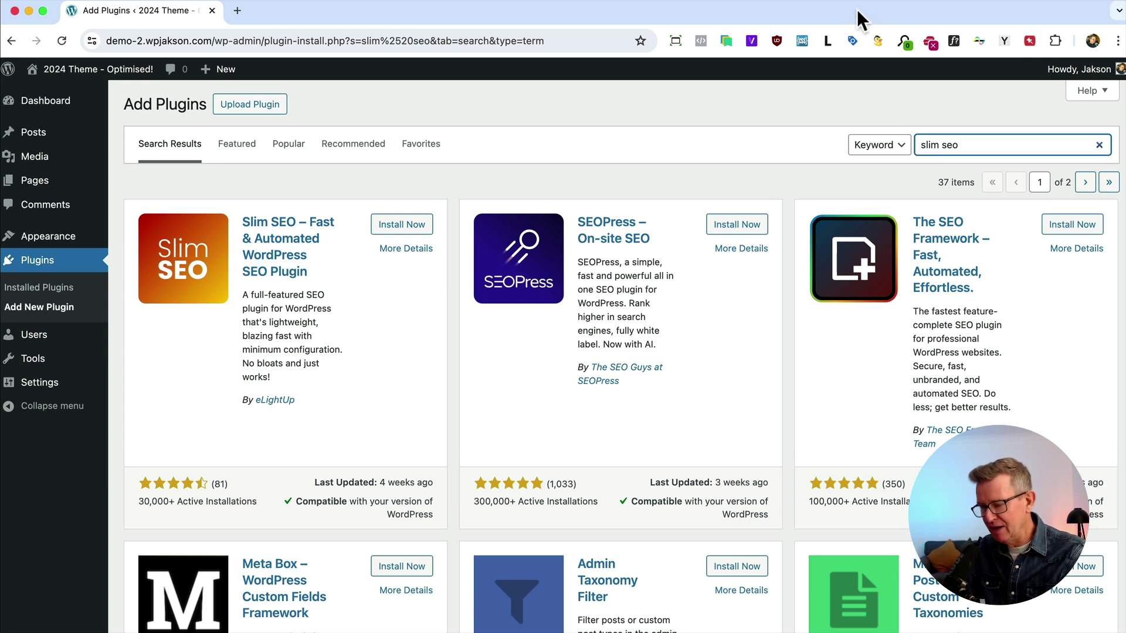
pyautogui.click(397, 225)
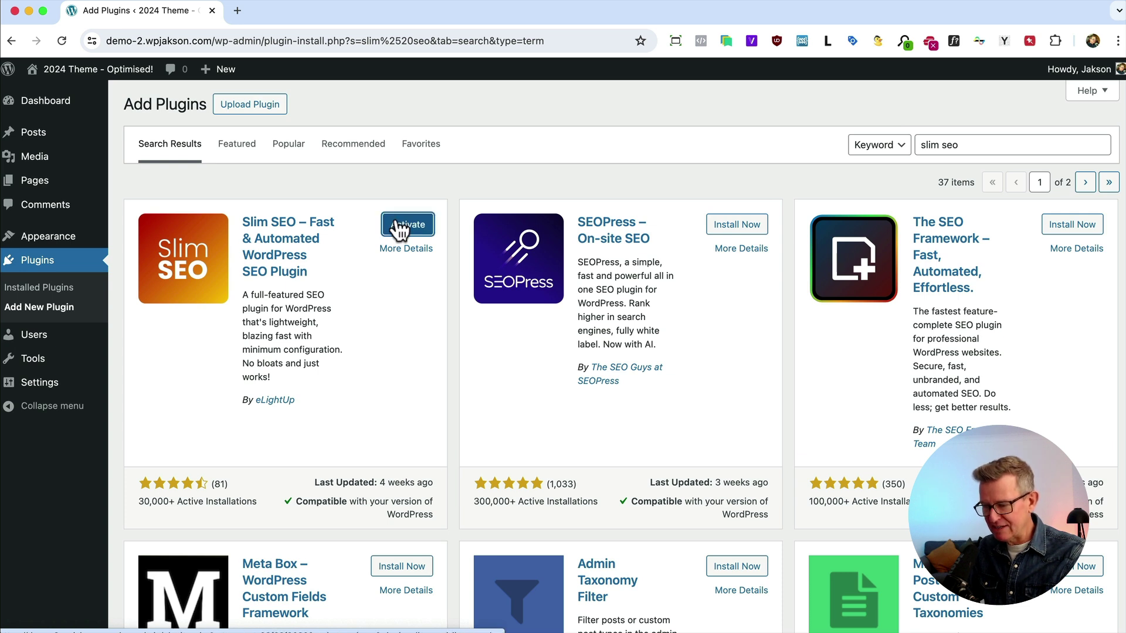
pyautogui.click(399, 226)
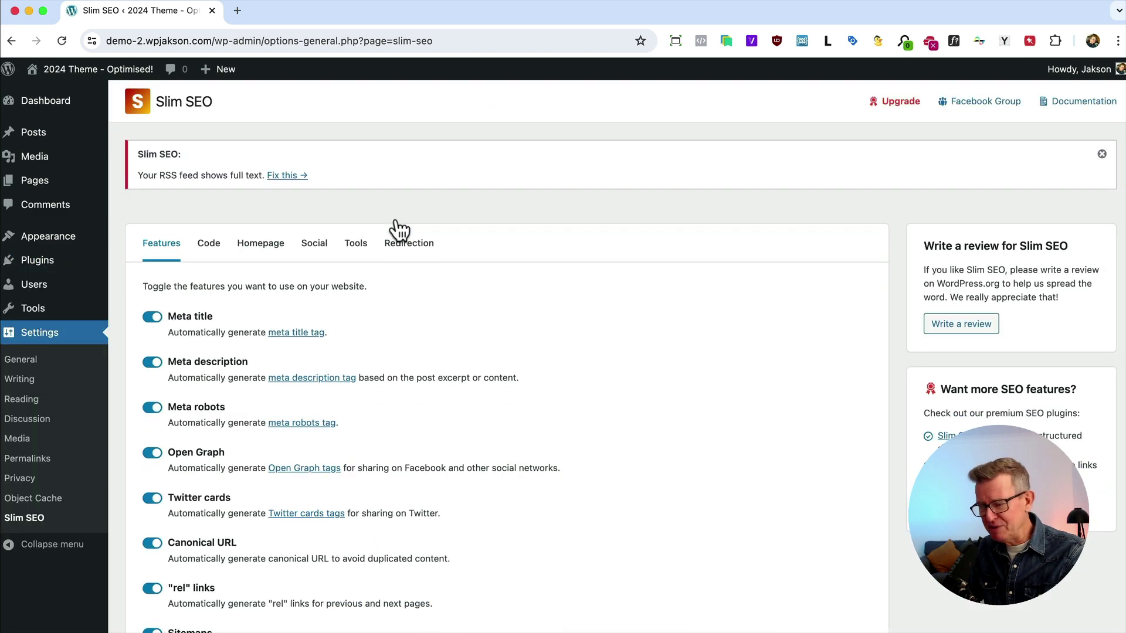
# Step: Save 'This is an optimised 2024 Theme!' as the homepage meta description in Slim SEO's Homepage tab
pyautogui.click(261, 247)
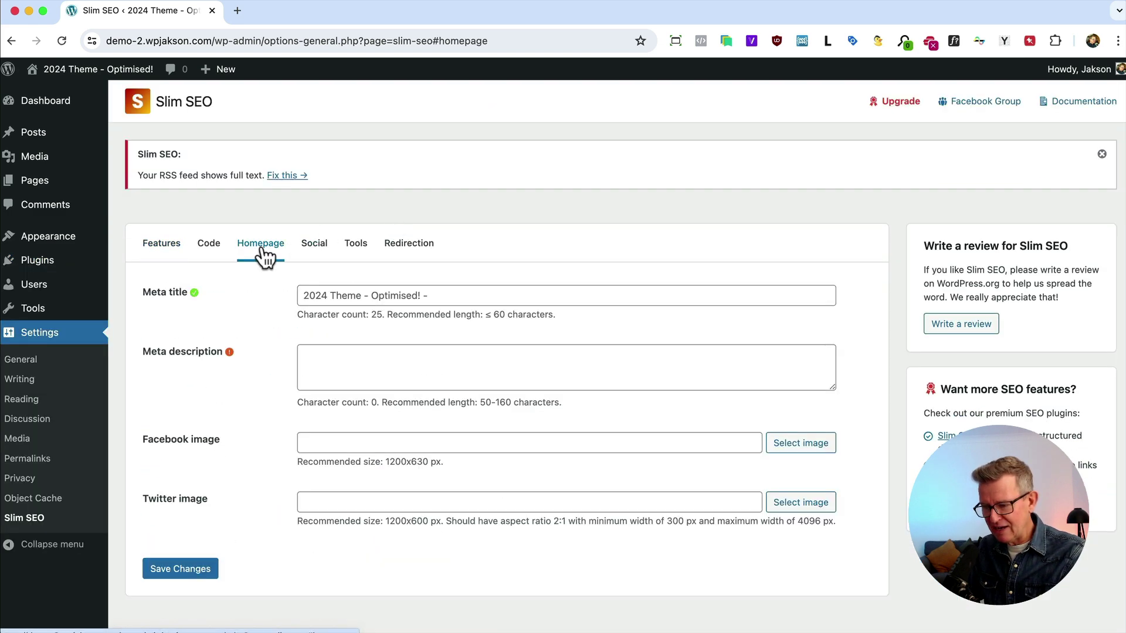
pyautogui.click(338, 362)
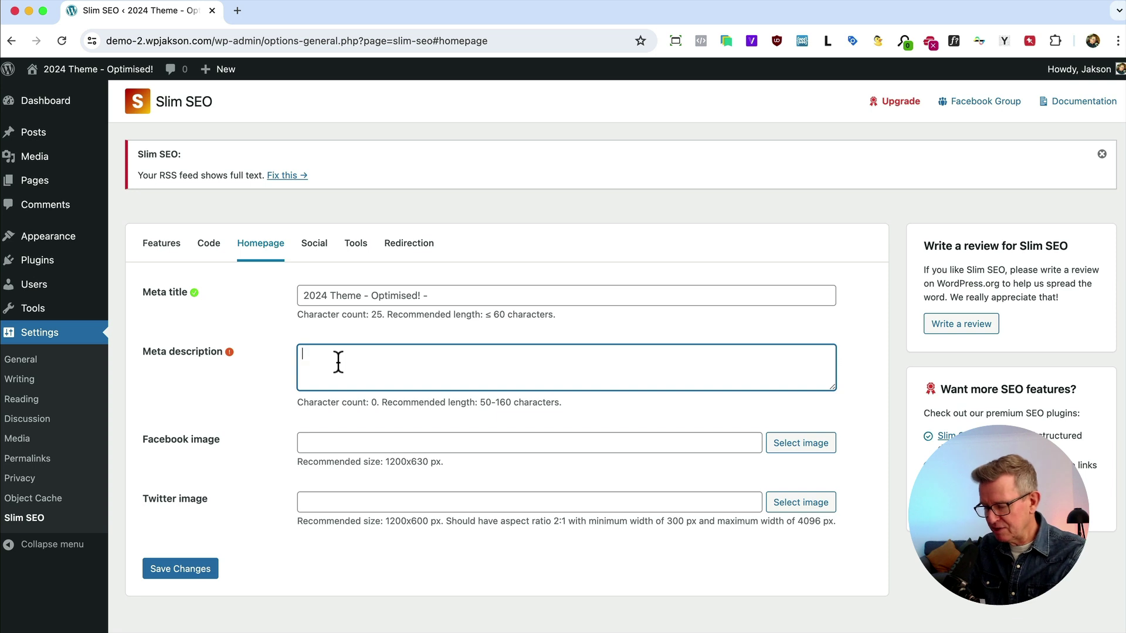
pyautogui.write('This is an optimised 2020 Theme!')
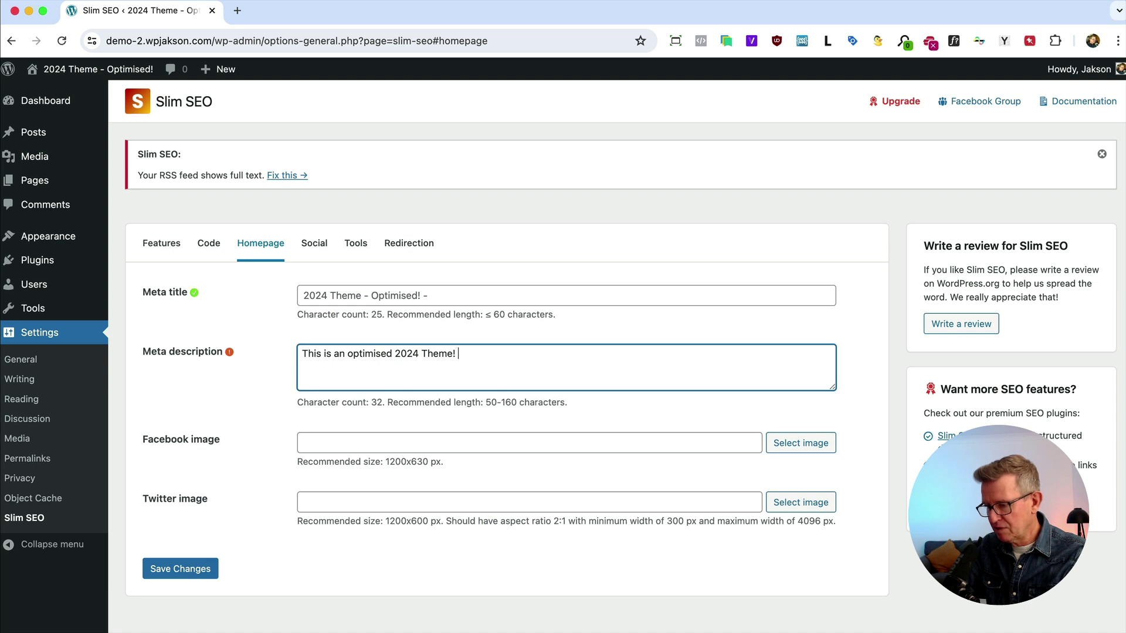
pyautogui.click(178, 568)
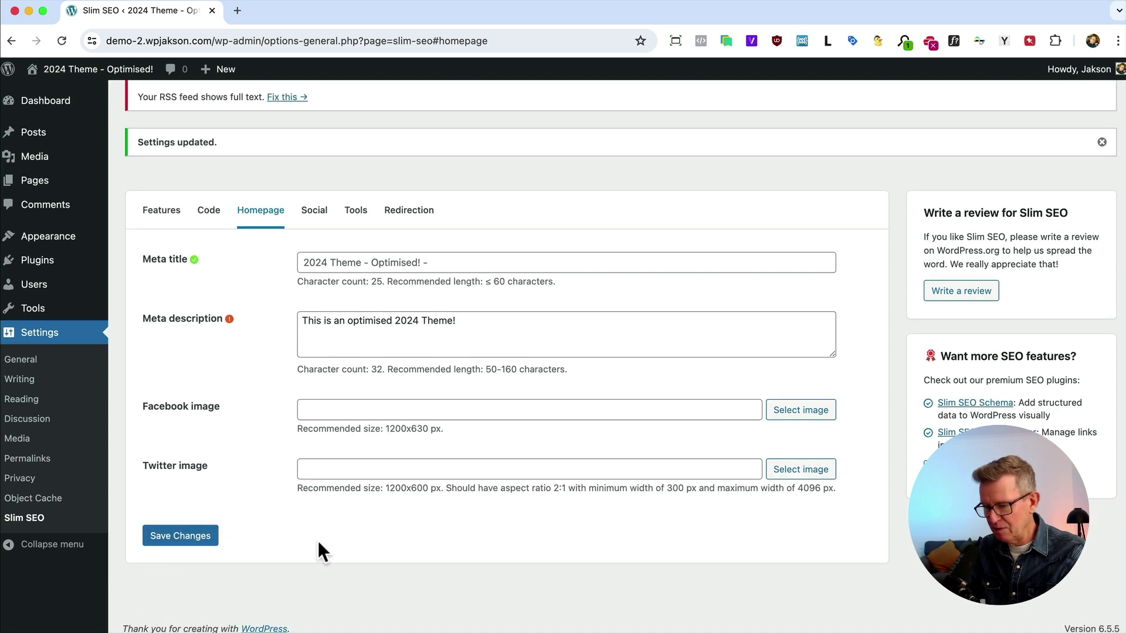
pyautogui.click(314, 213)
pyautogui.click(261, 212)
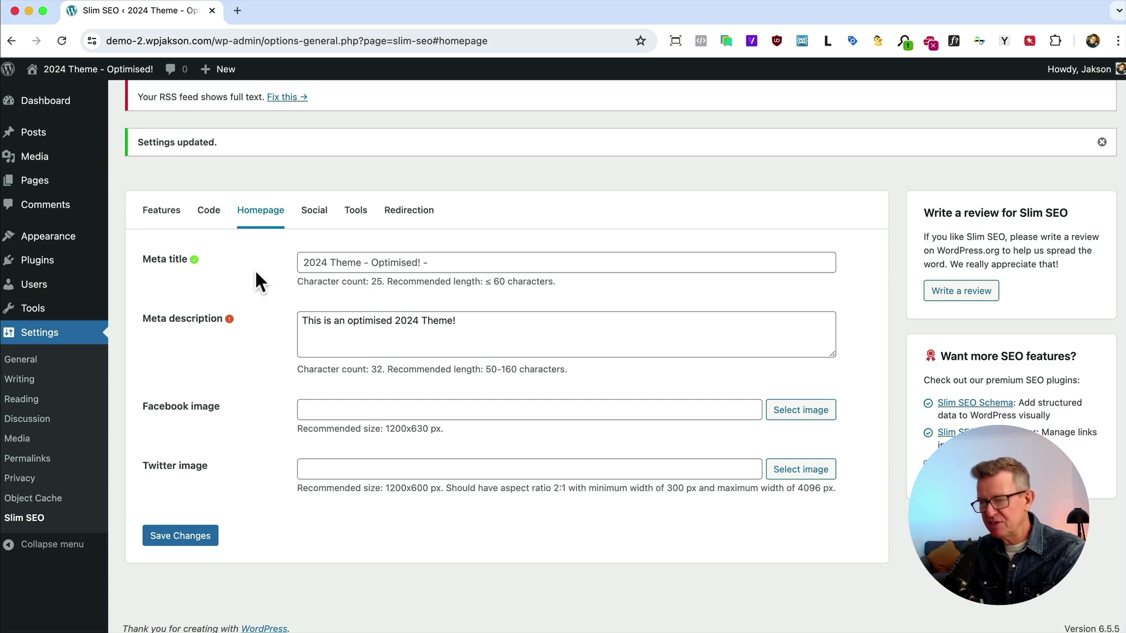
pyautogui.press('super+Tab')
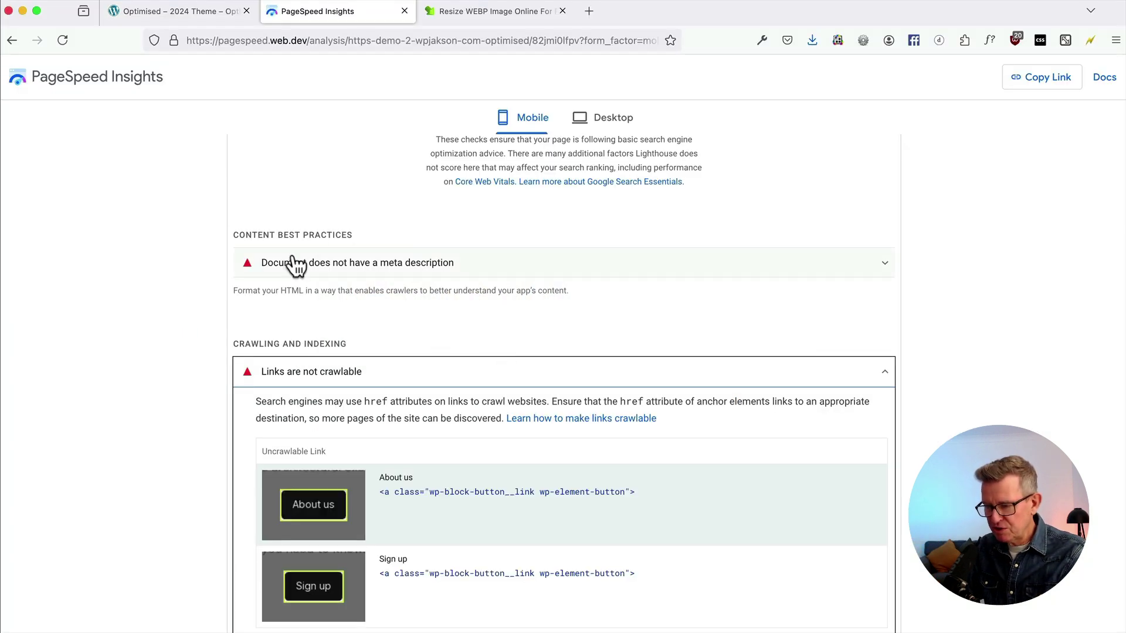
# Step: Read the 'Document does not have a meta description' audit, then return to Slim SEO's Homepage settings
pyautogui.click(290, 261)
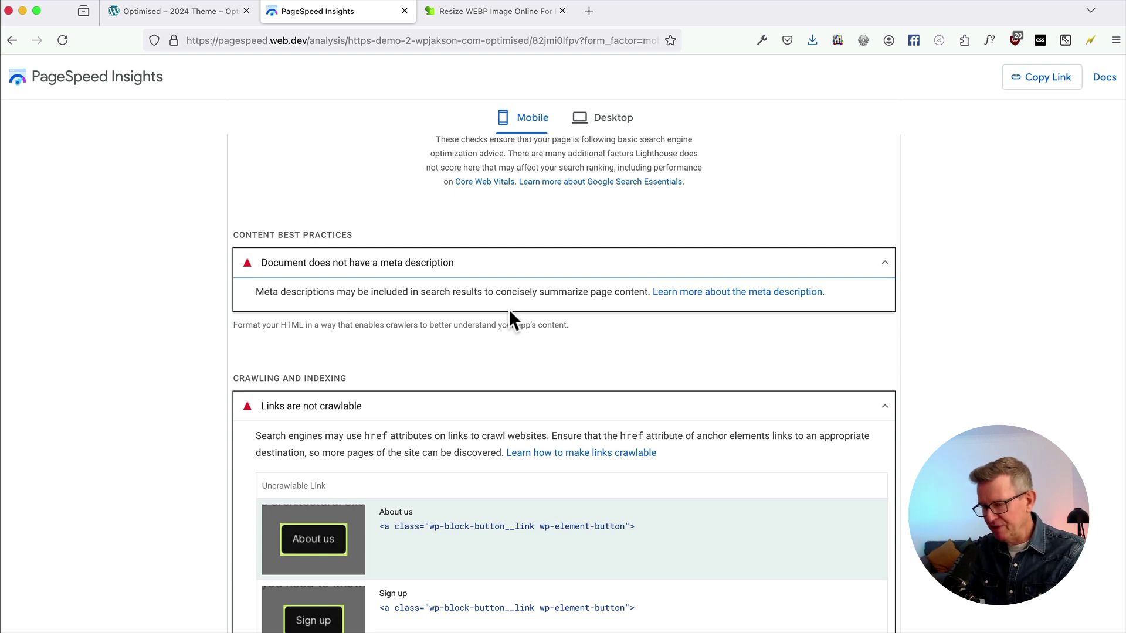
pyautogui.scroll(-1, 377, 360)
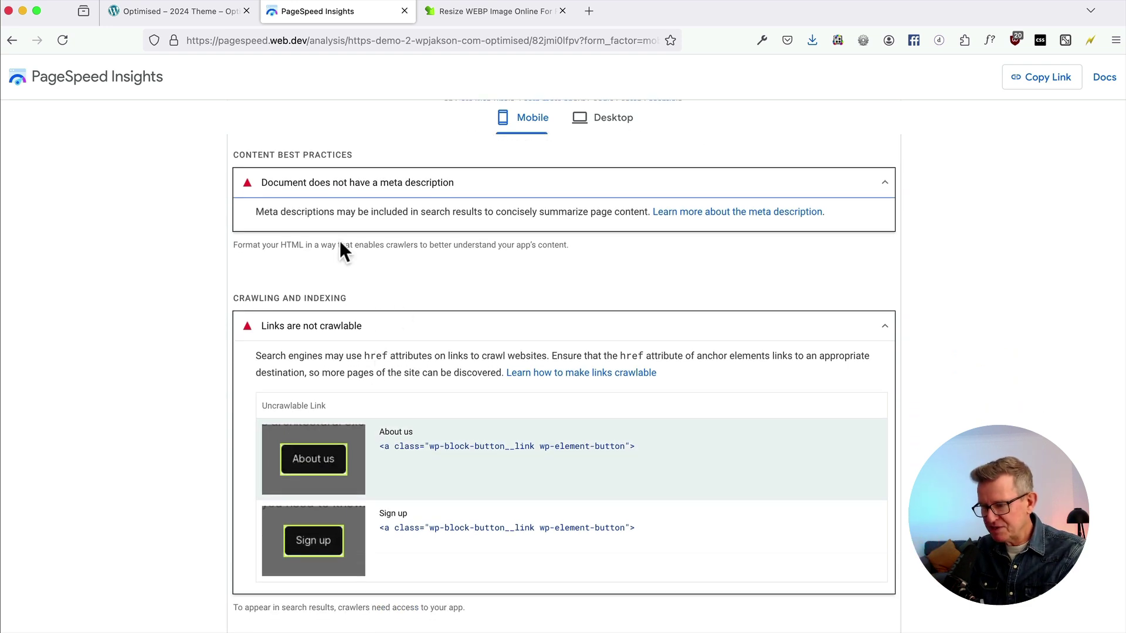
pyautogui.press('super+Tab')
pyautogui.scroll(2, 259, 234)
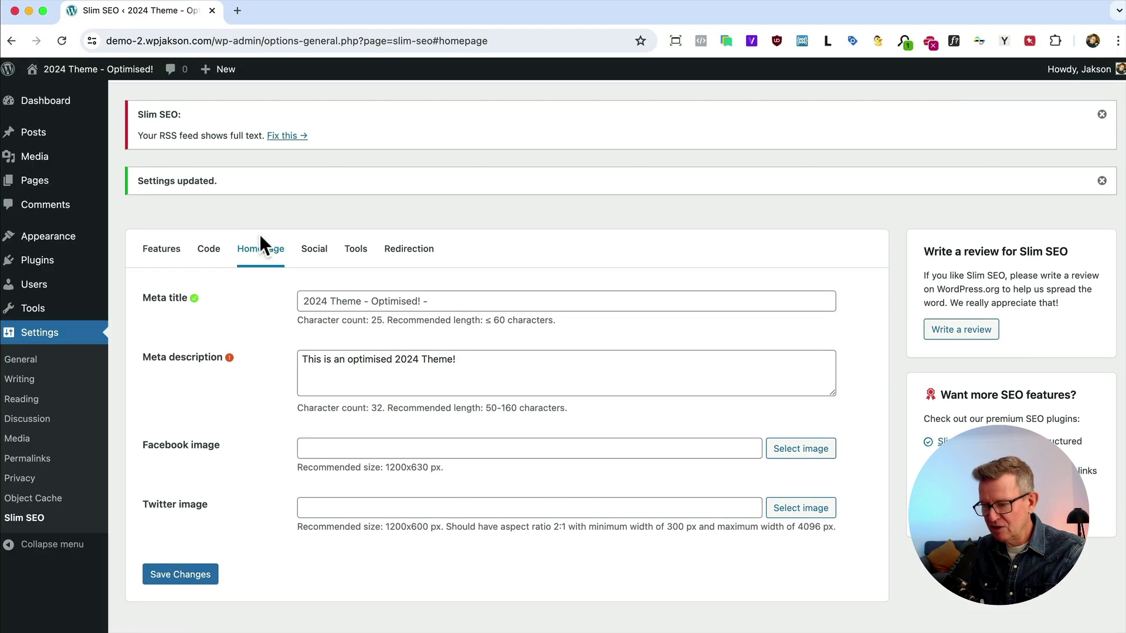
# Step: Set feeds to show excerpts in Reading settings, save, and open the Optimised page in the editor
pyautogui.click(286, 140)
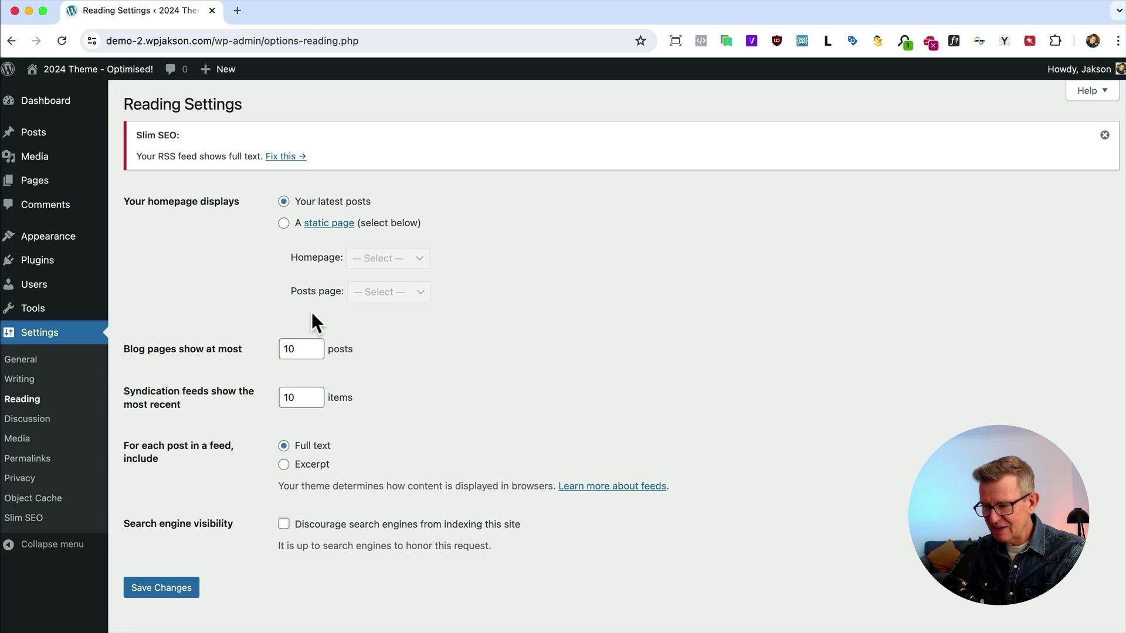
pyautogui.click(286, 464)
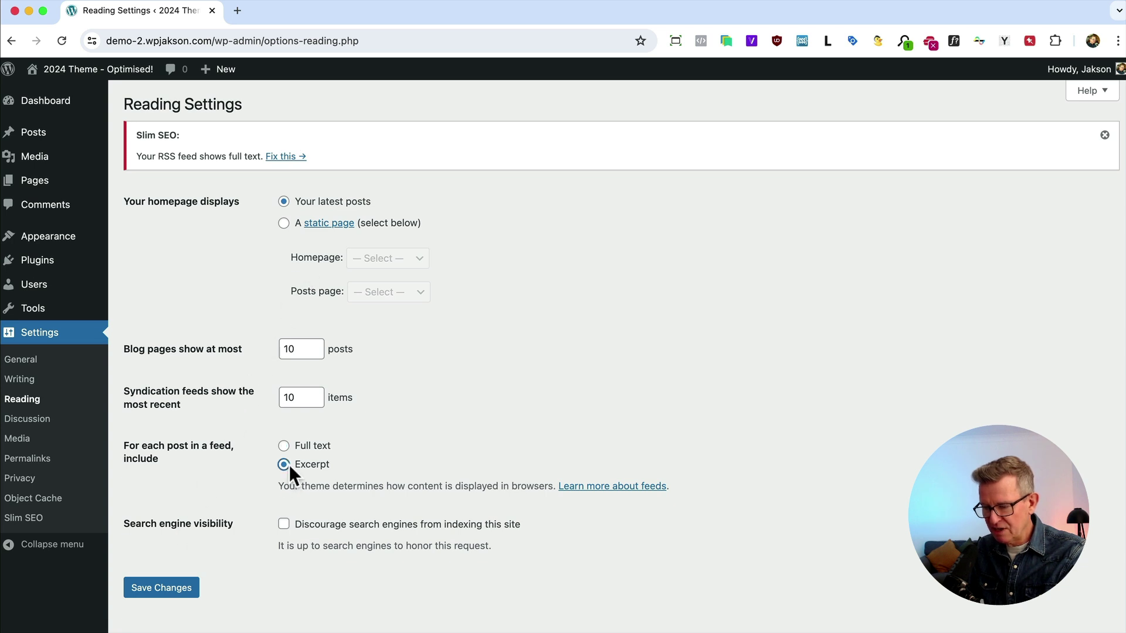
pyautogui.click(173, 590)
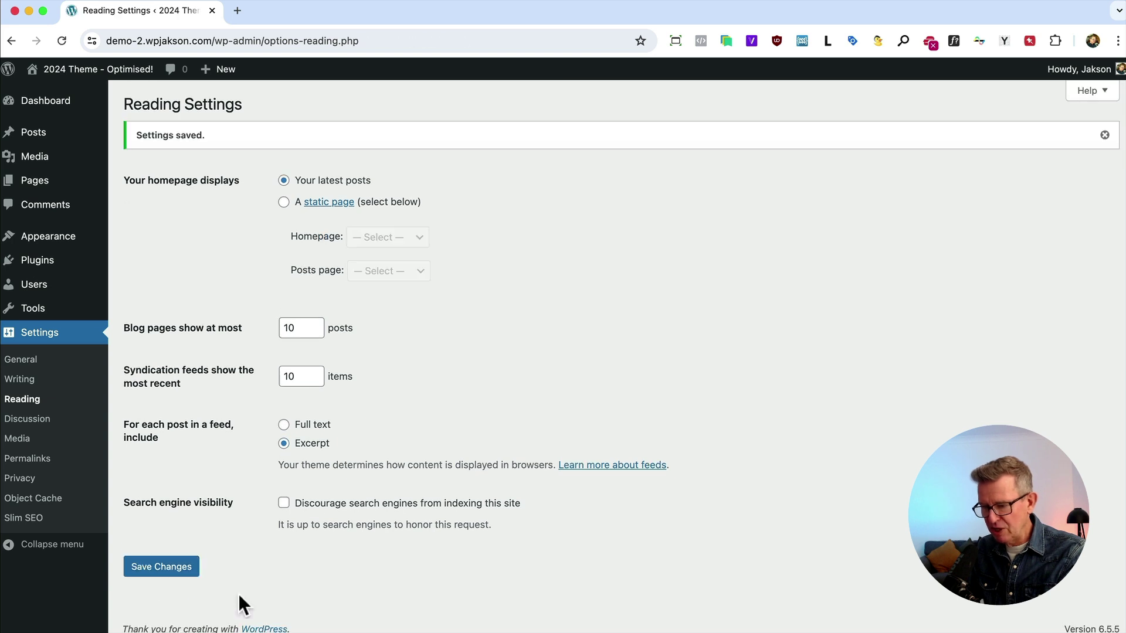
pyautogui.click(52, 189)
pyautogui.click(181, 211)
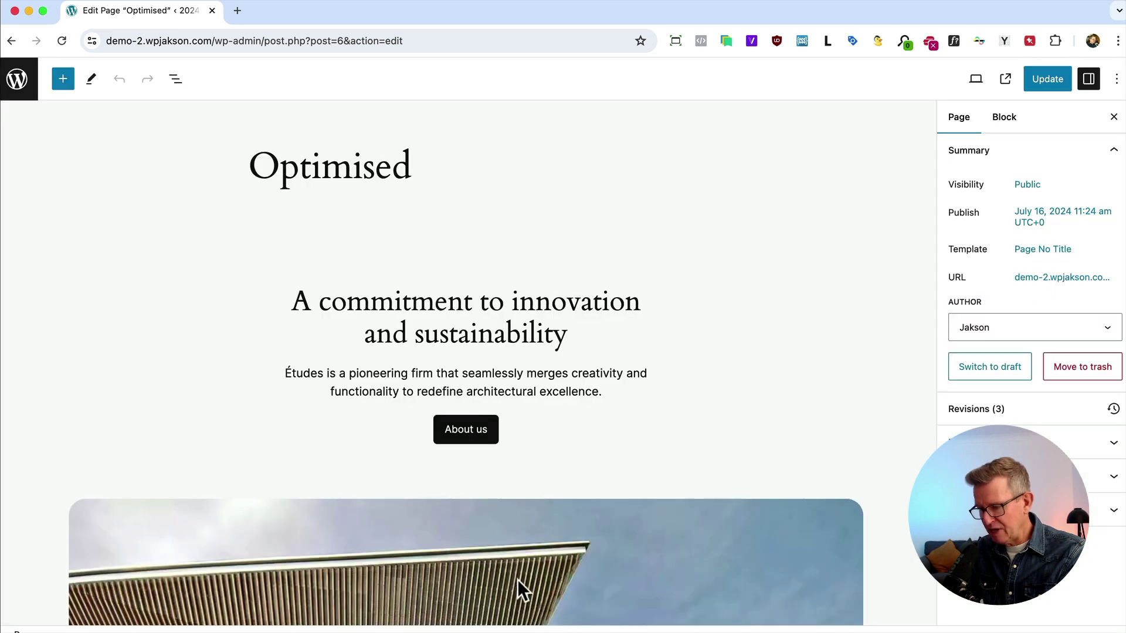
# Step: Link the About us button to the Sample Page
pyautogui.click(476, 422)
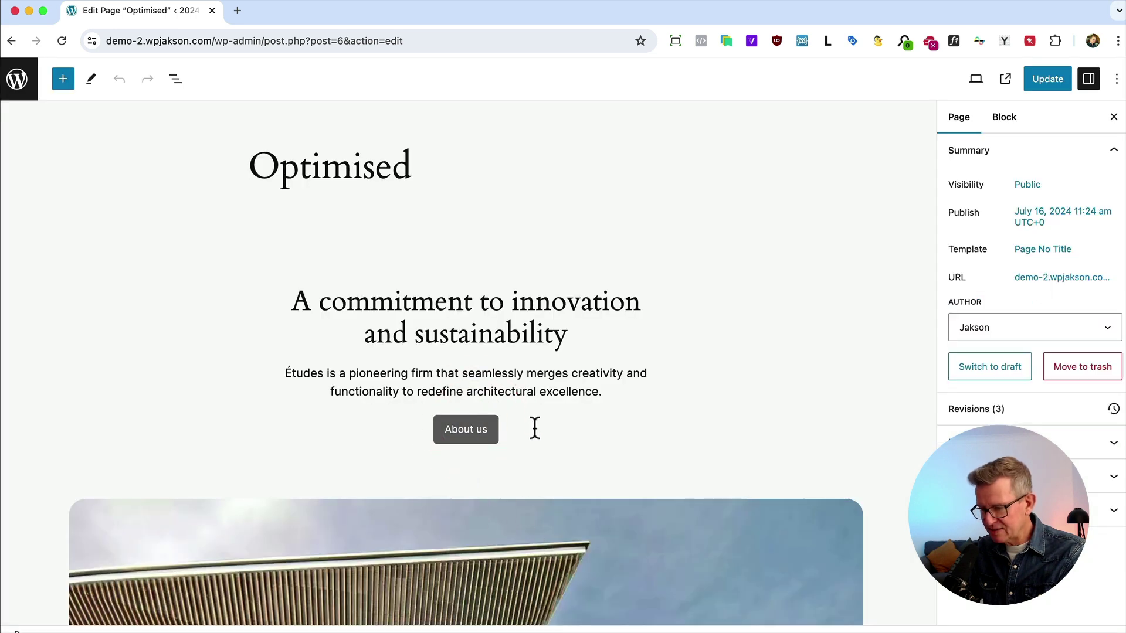
pyautogui.click(526, 390)
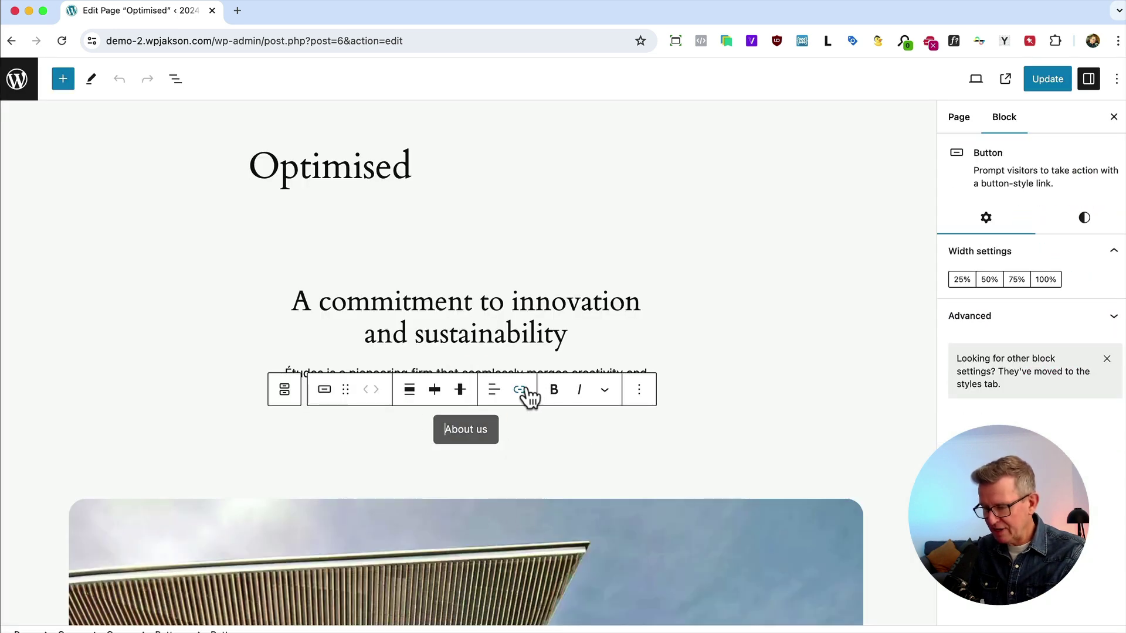
pyautogui.write('sam')
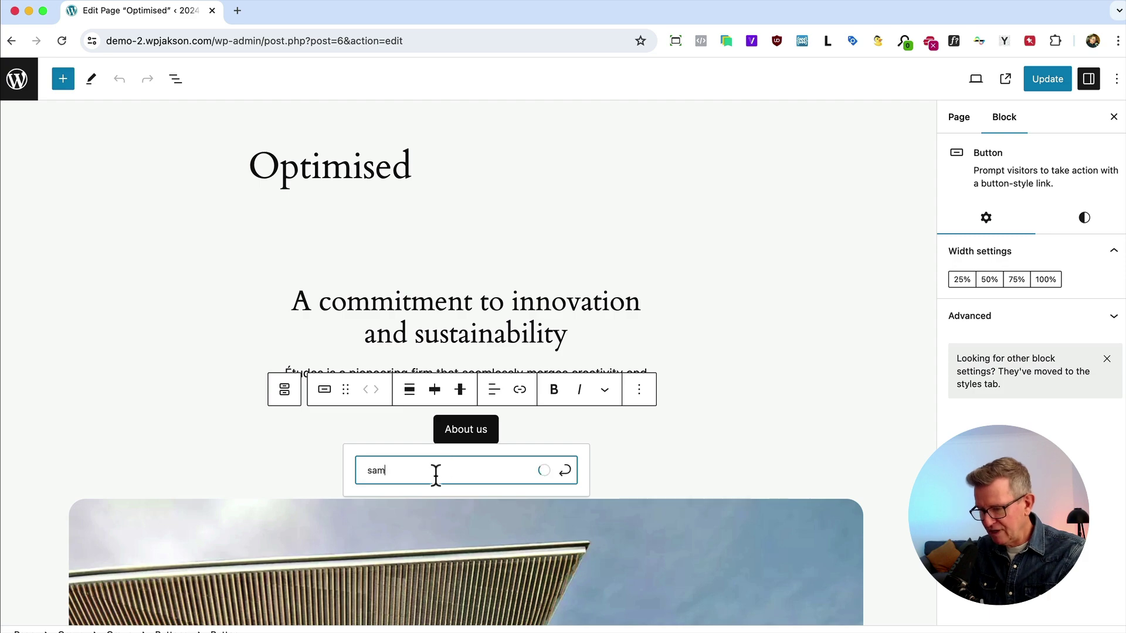
pyautogui.press('Return')
pyautogui.scroll(-10, 660, 446)
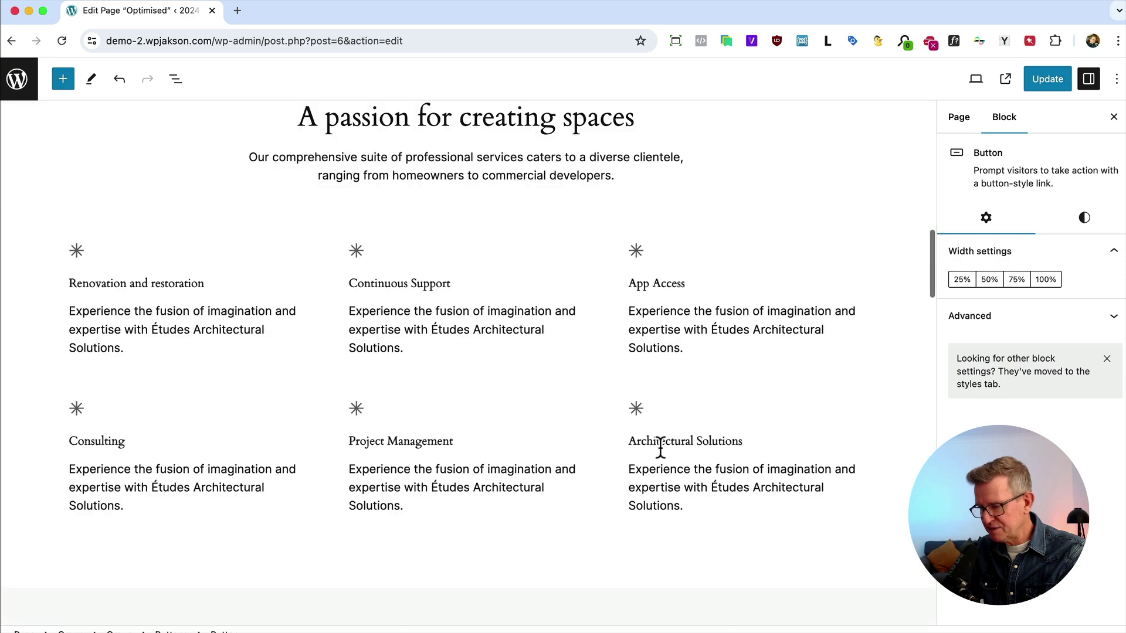
pyautogui.scroll(1, 660, 446)
pyautogui.scroll(-15, 660, 446)
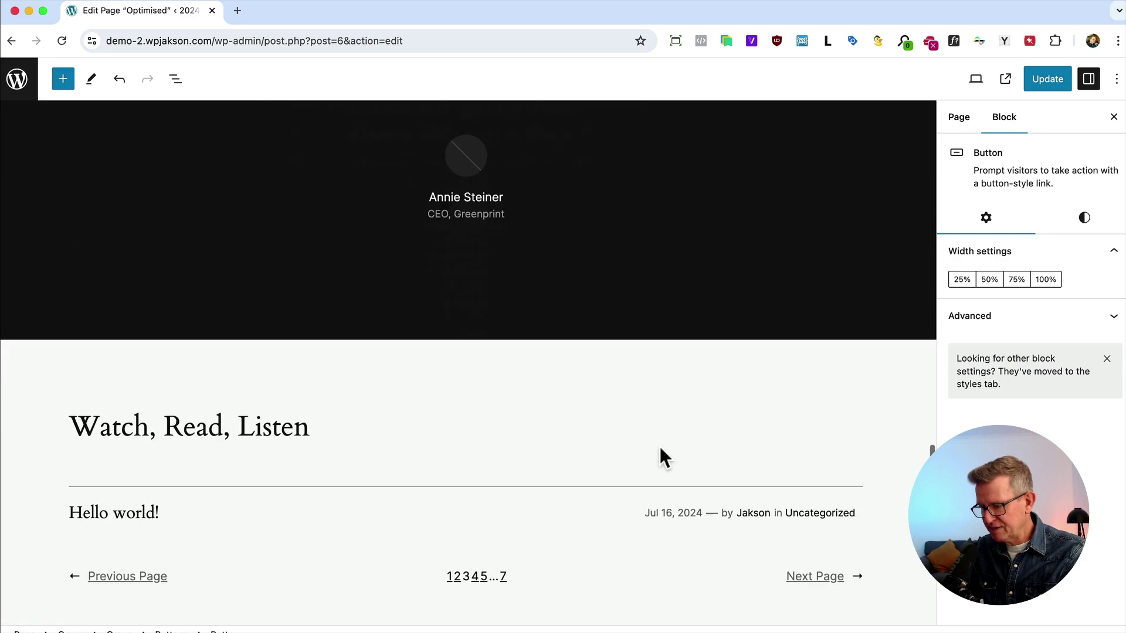
pyautogui.scroll(3, 659, 446)
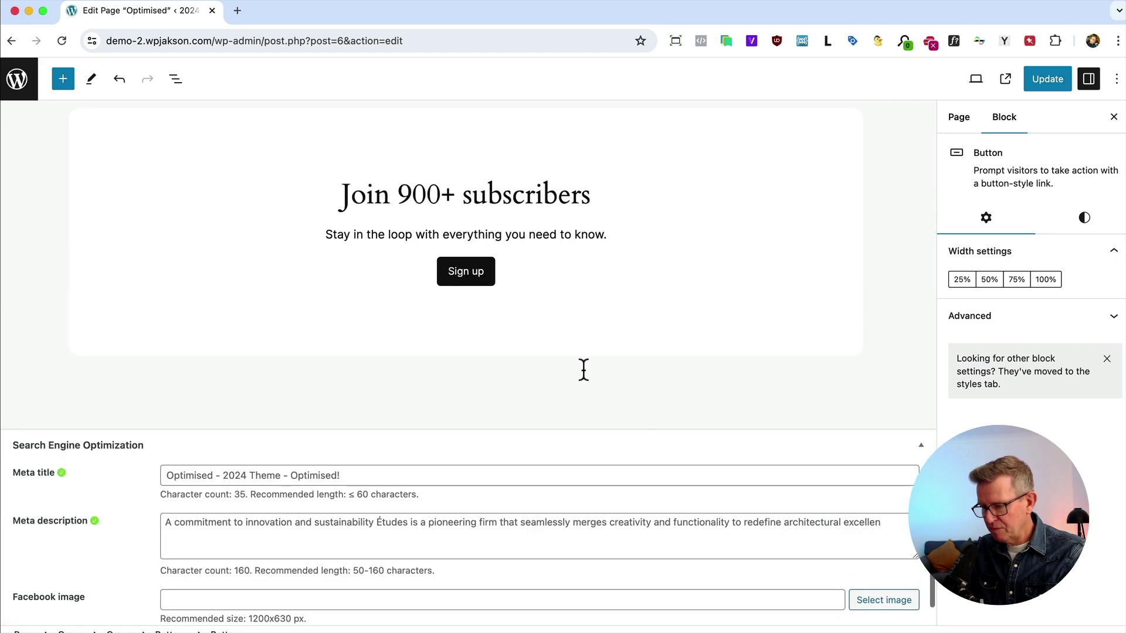
# Step: Link the Sign up button to the Sample Page as well
pyautogui.click(449, 270)
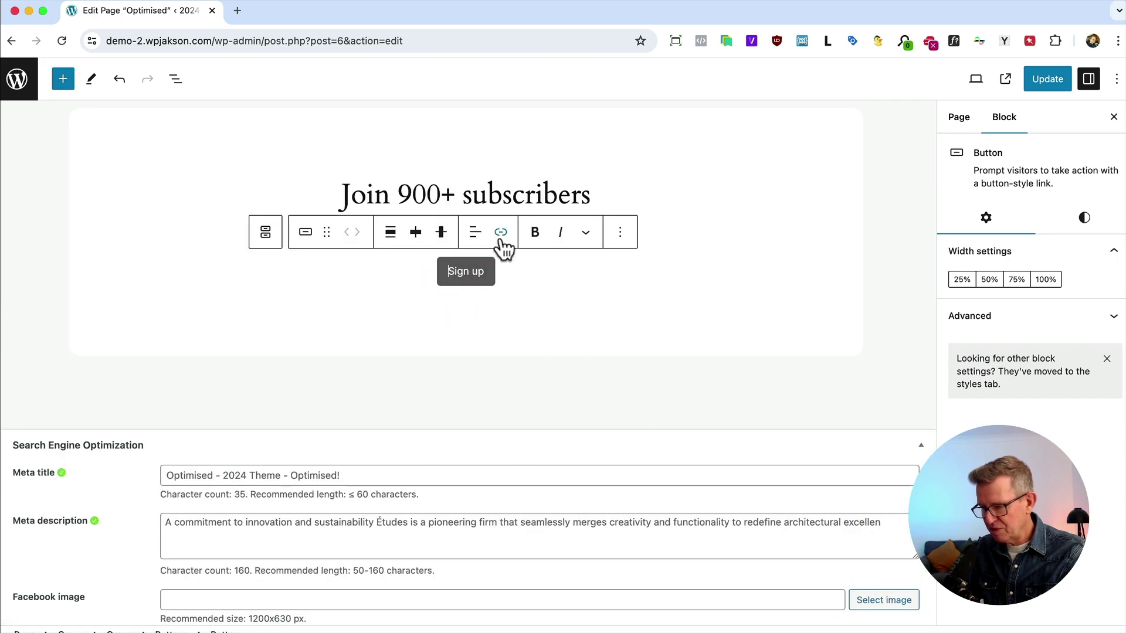
pyautogui.click(501, 233)
pyautogui.write('samp')
pyautogui.press('Return')
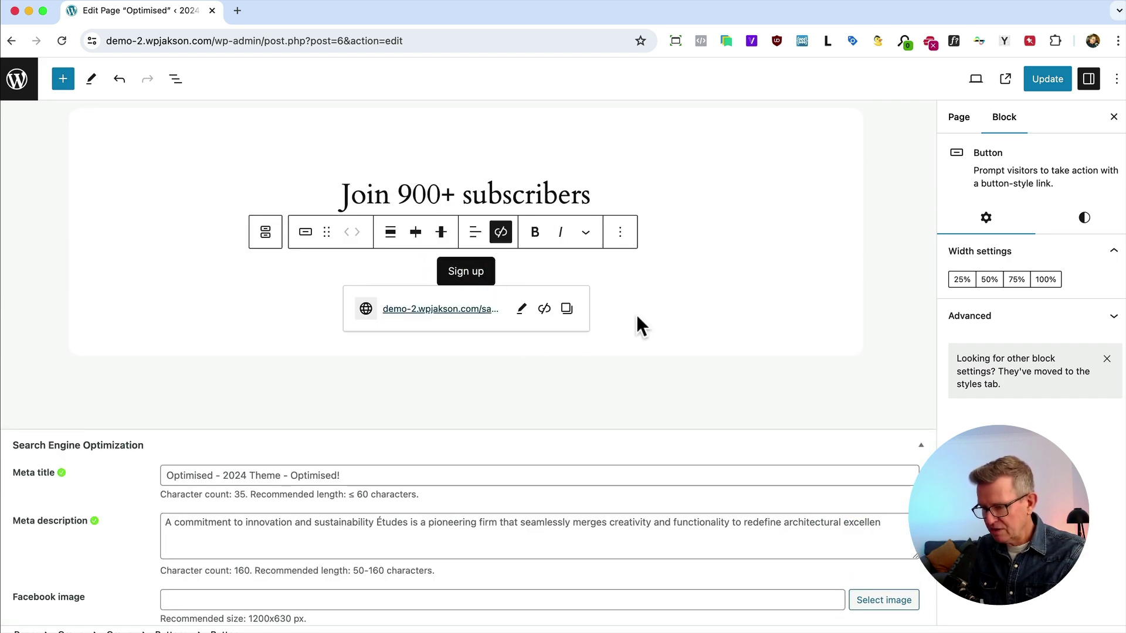
pyautogui.click(638, 325)
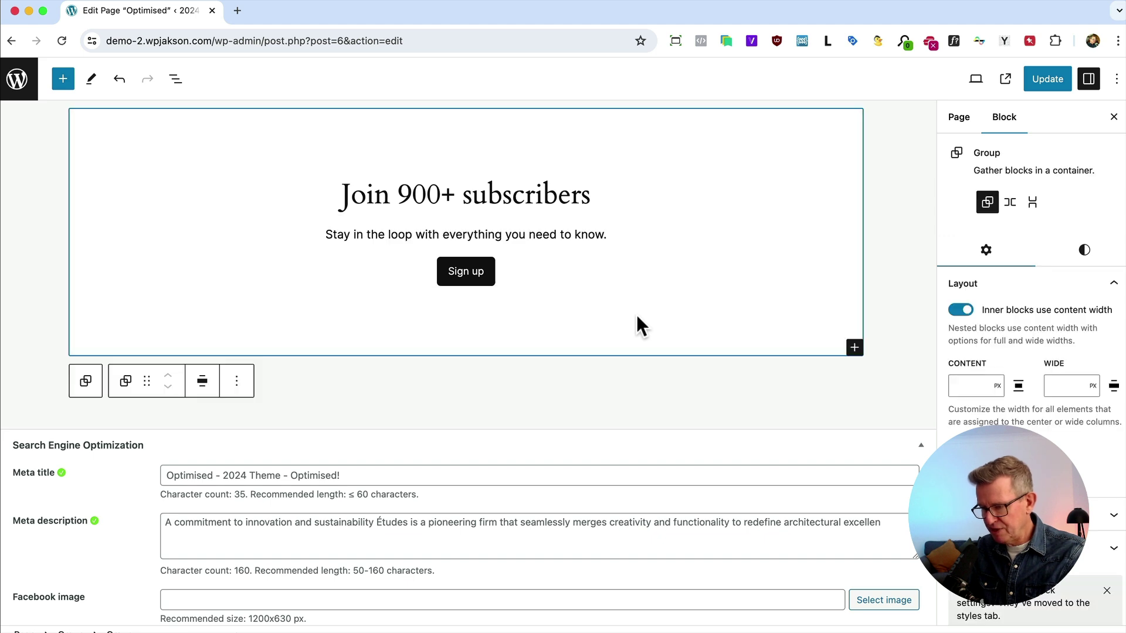
pyautogui.scroll(-4, 636, 315)
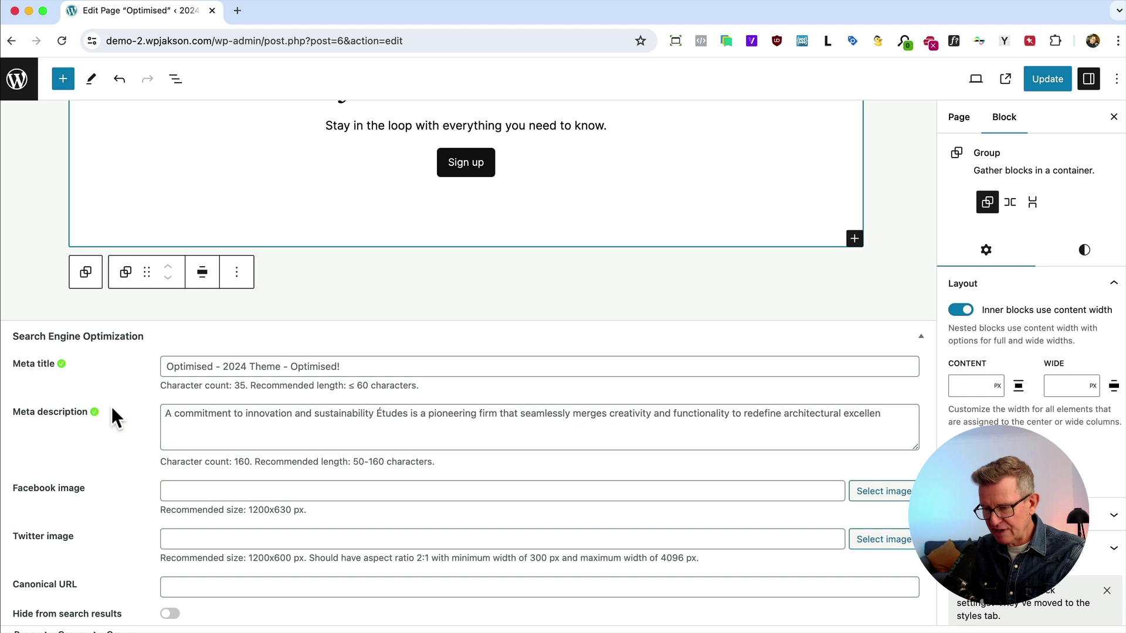
pyautogui.scroll(-1, 361, 383)
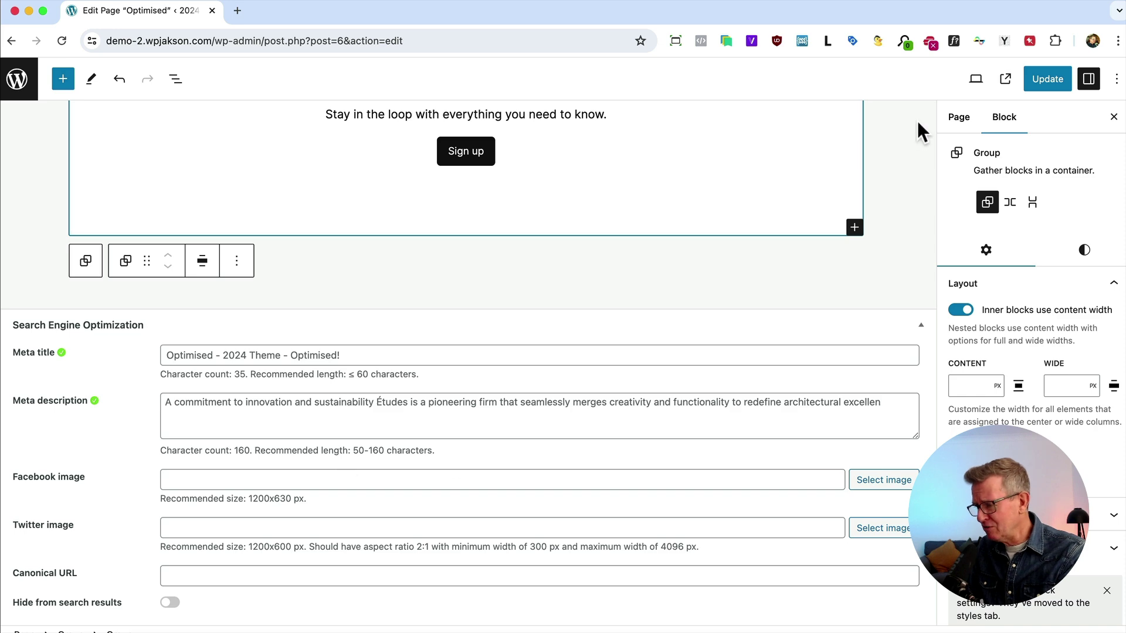
# Step: Update the Optimised page, purge the Cloudways cache, and rerun the PageSpeed Insights analysis
pyautogui.click(1034, 89)
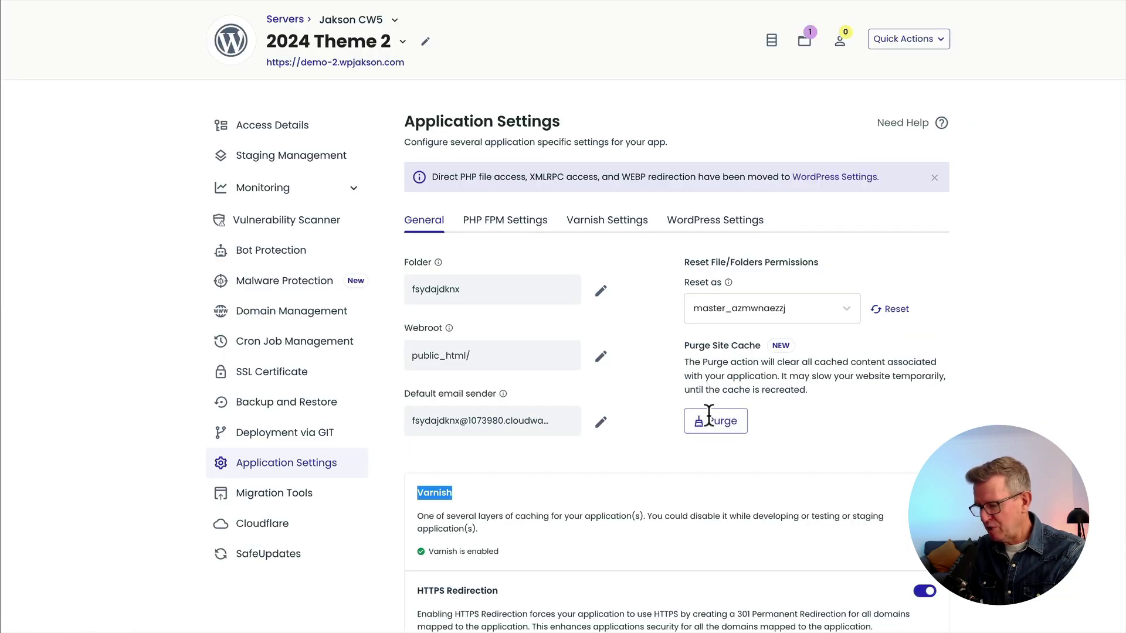
pyautogui.click(709, 416)
pyautogui.press('super+Tab')
pyautogui.click(453, 311)
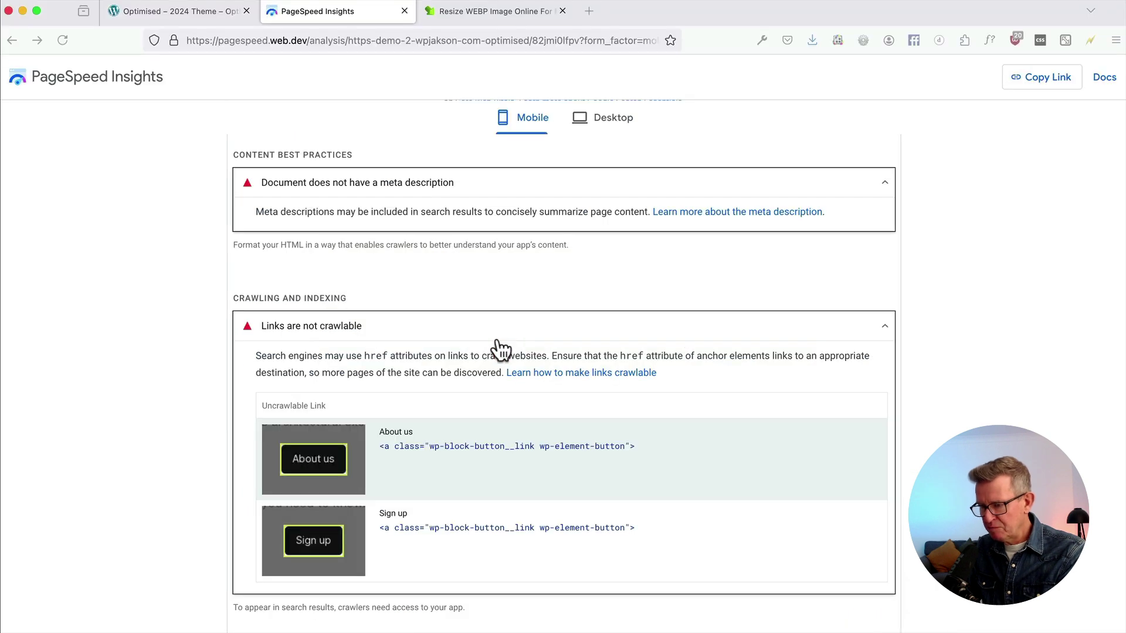
pyautogui.click(134, 13)
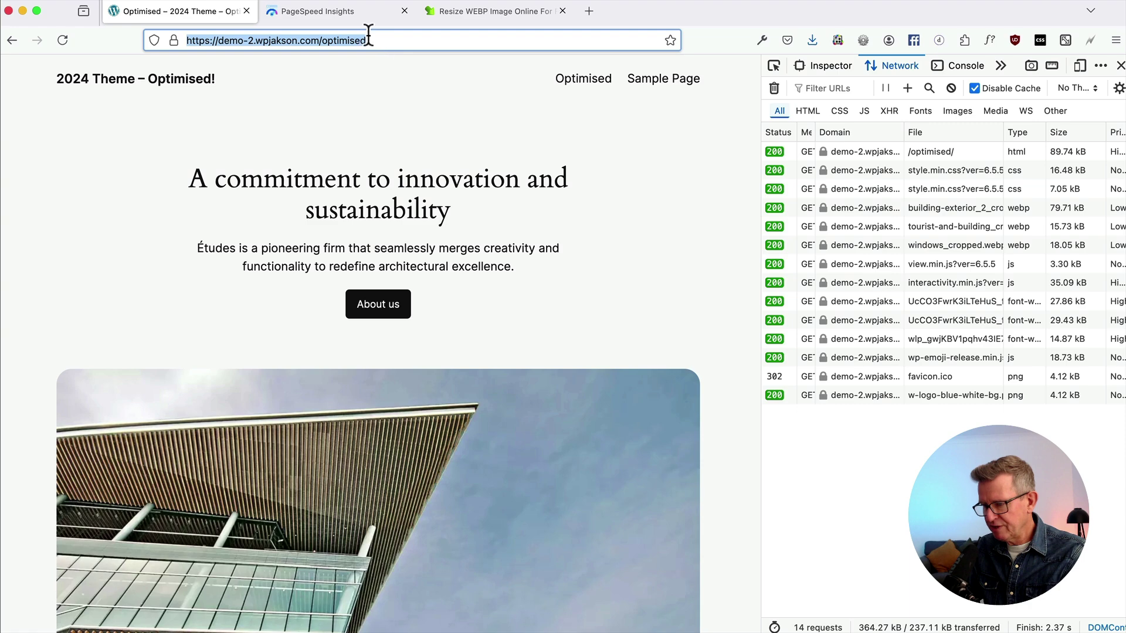
pyautogui.click(326, 13)
pyautogui.scroll(15, 692, 351)
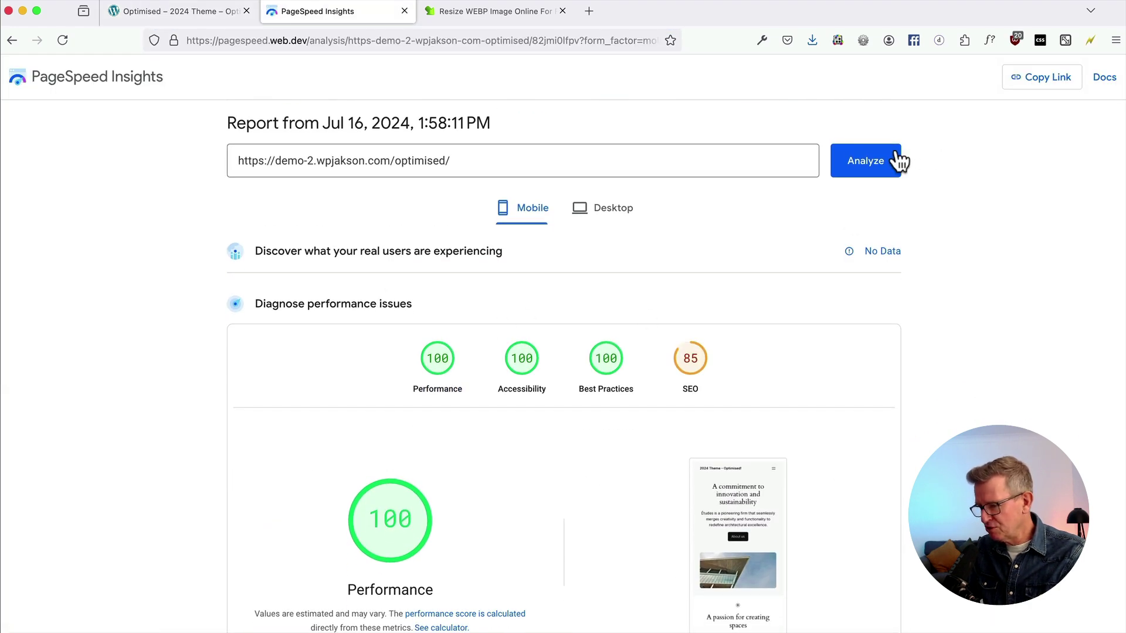
pyautogui.click(867, 160)
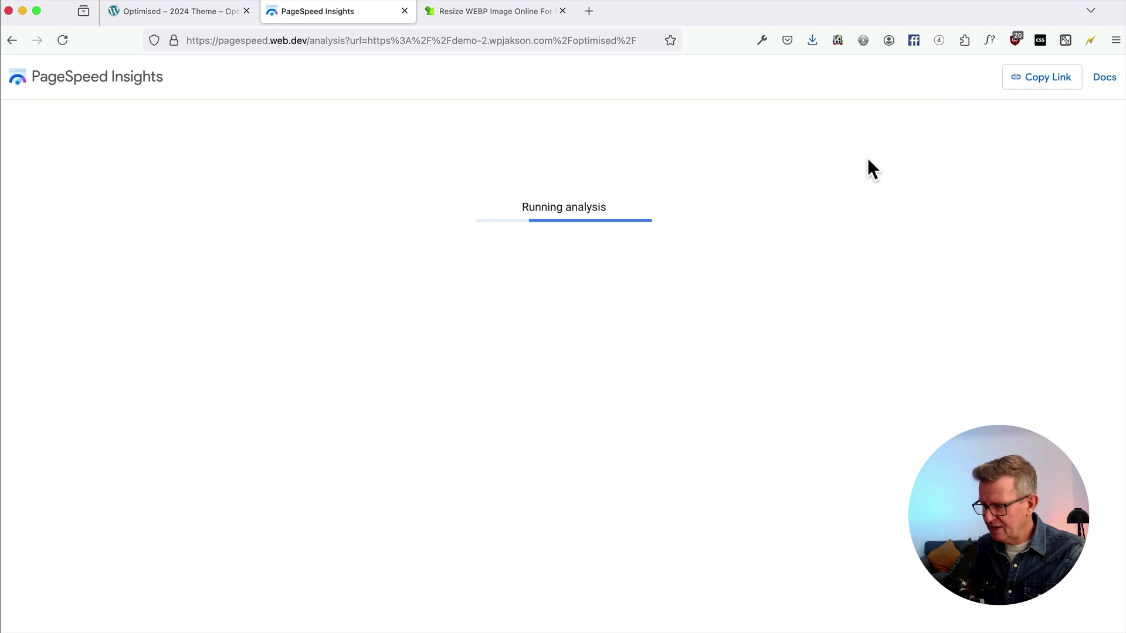